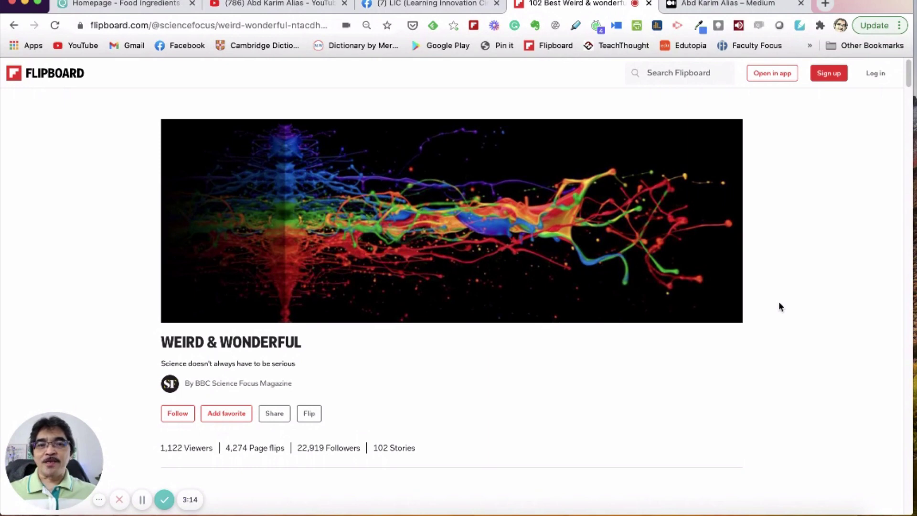
# Step: Scroll the Weird & Wonderful magazine page and highlight its subtitle text
pyautogui.scroll(-1, 779, 306)
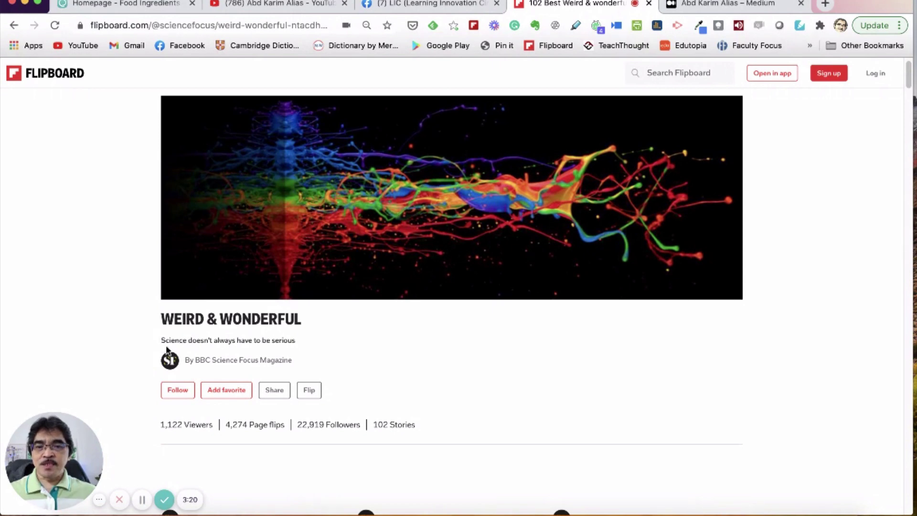
pyautogui.moveTo(161, 340); pyautogui.dragTo(284, 341)
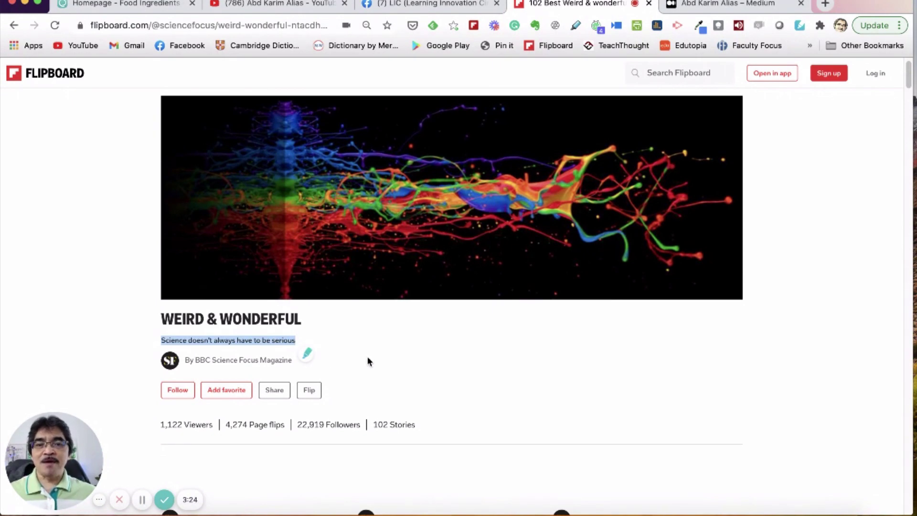
pyautogui.scroll(-1, 359, 354)
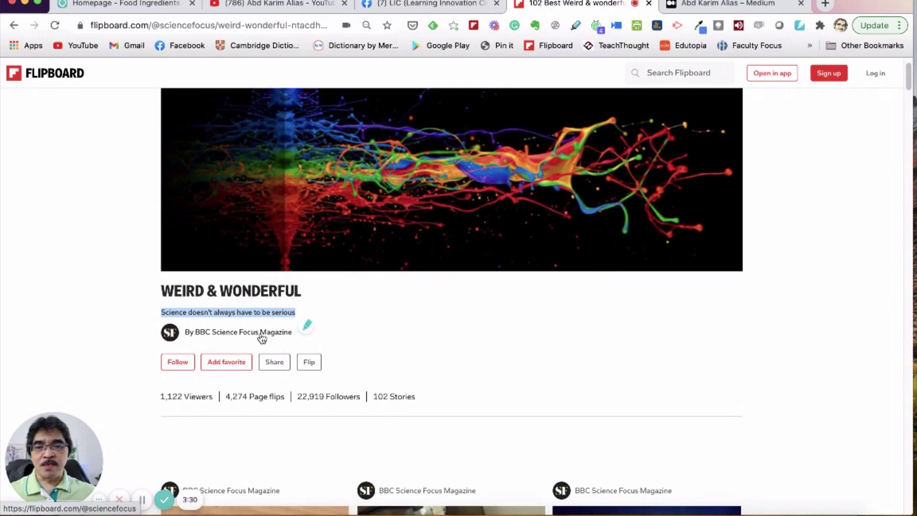
# Step: Open the BBC Science Focus Magazine profile from the byline and scroll through it
pyautogui.click(224, 337)
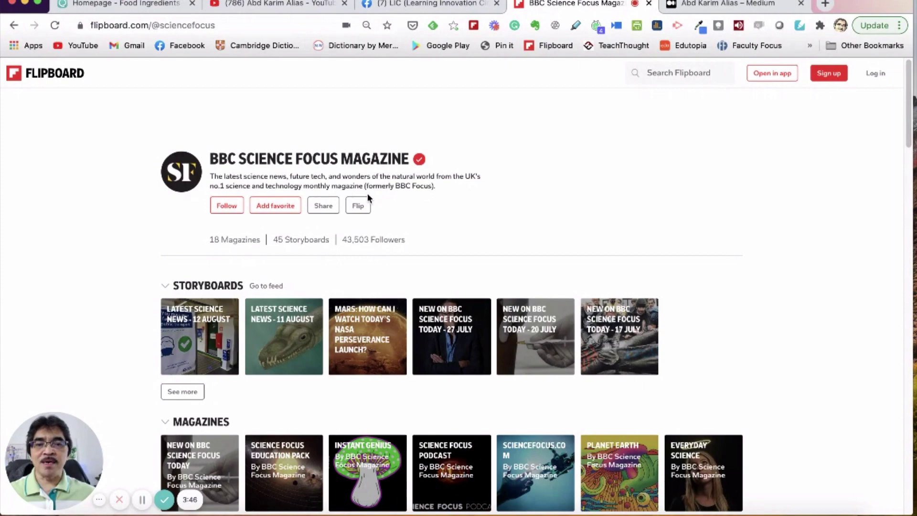
pyautogui.scroll(-2, 426, 215)
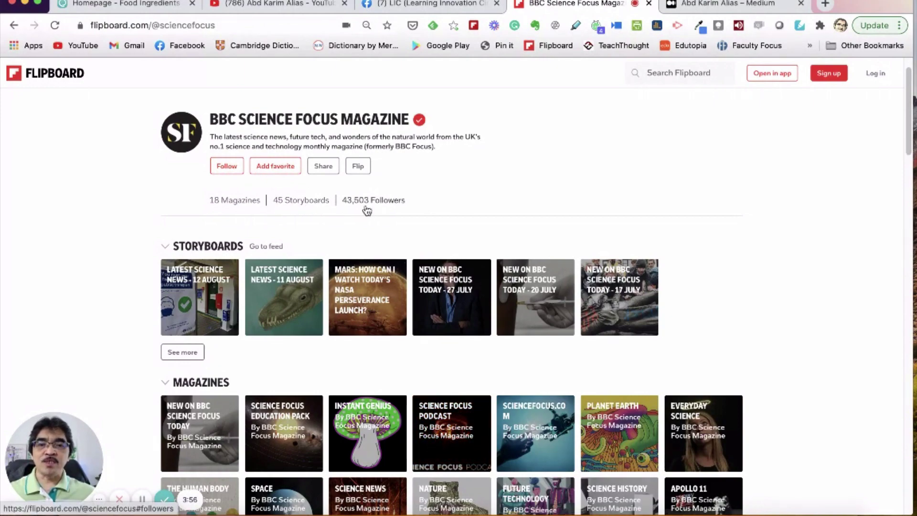
pyautogui.scroll(-3, 334, 230)
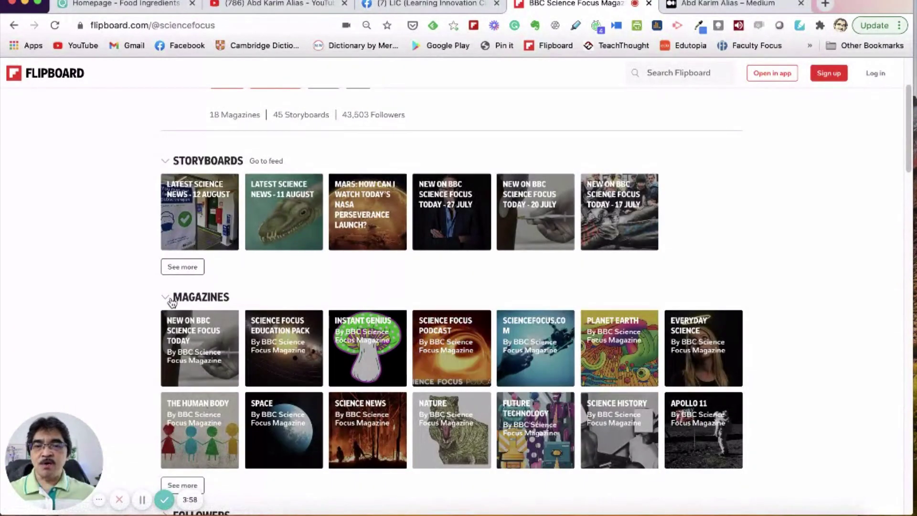
pyautogui.scroll(-5, 174, 303)
# Step: Collapse the Flips section, re-expand Magazines and reveal all 18 magazine tiles
pyautogui.click(164, 157)
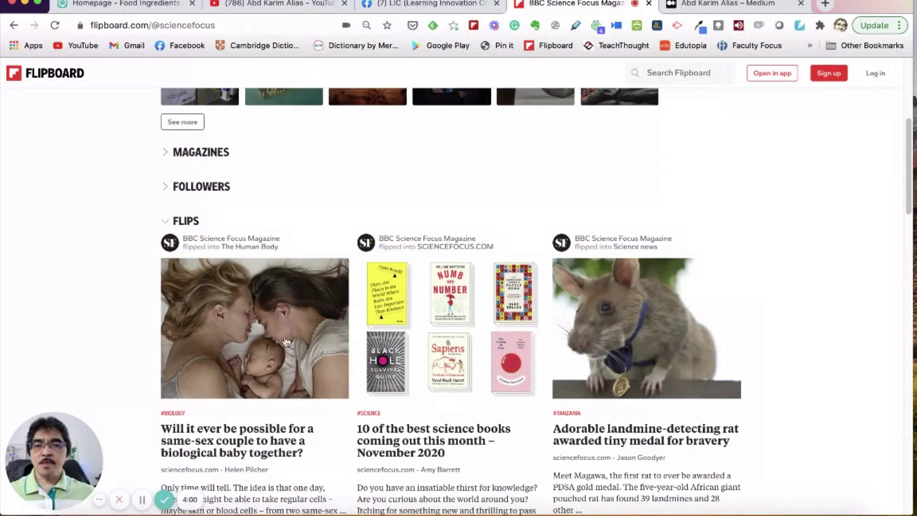
pyautogui.click(166, 222)
pyautogui.click(167, 154)
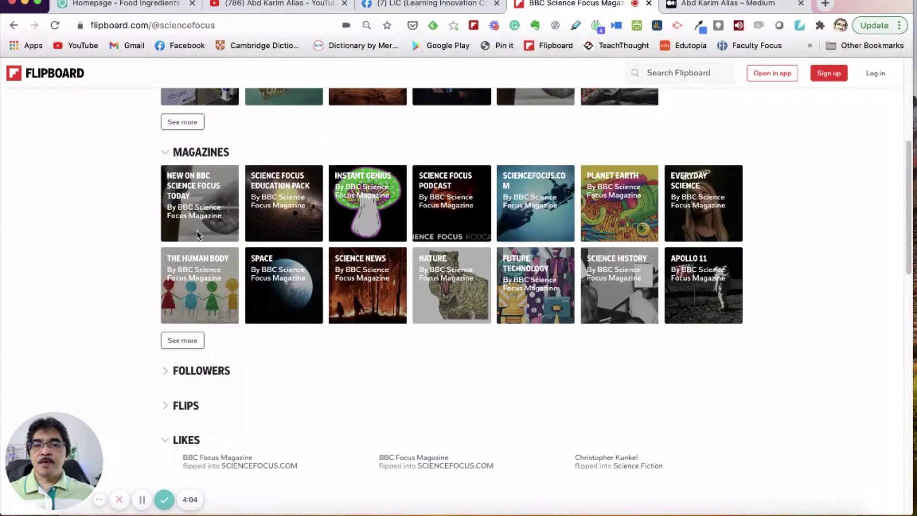
pyautogui.click(193, 339)
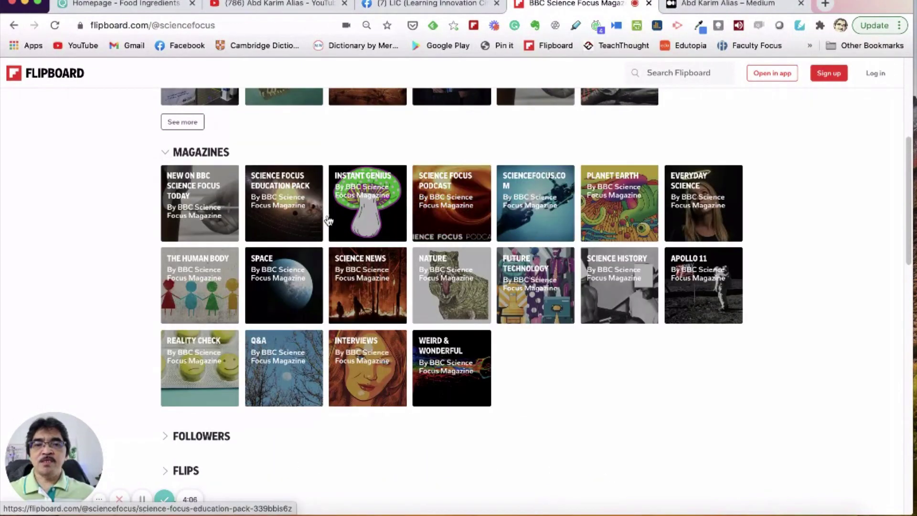
# Step: Scroll the full magazine grid and open the Weird & Wonderful magazine
pyautogui.scroll(5, 315, 222)
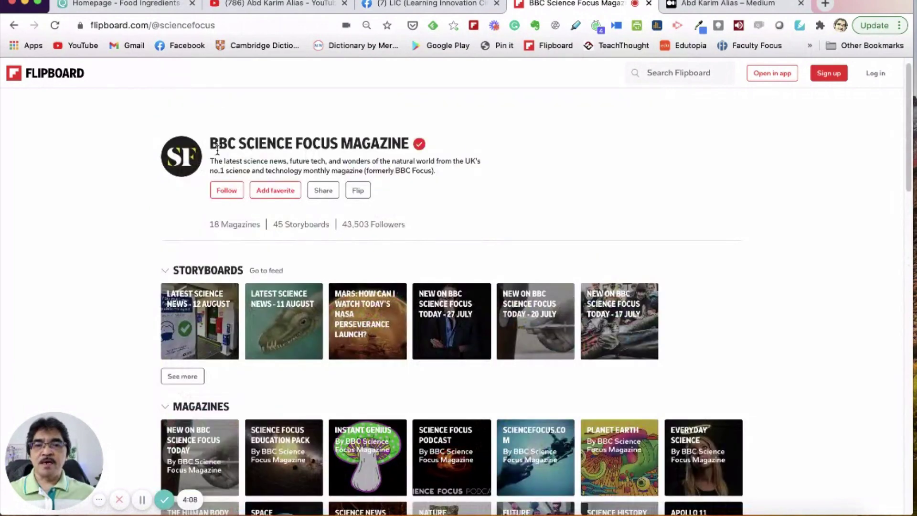
pyautogui.scroll(-2, 370, 152)
pyautogui.scroll(-3, 370, 241)
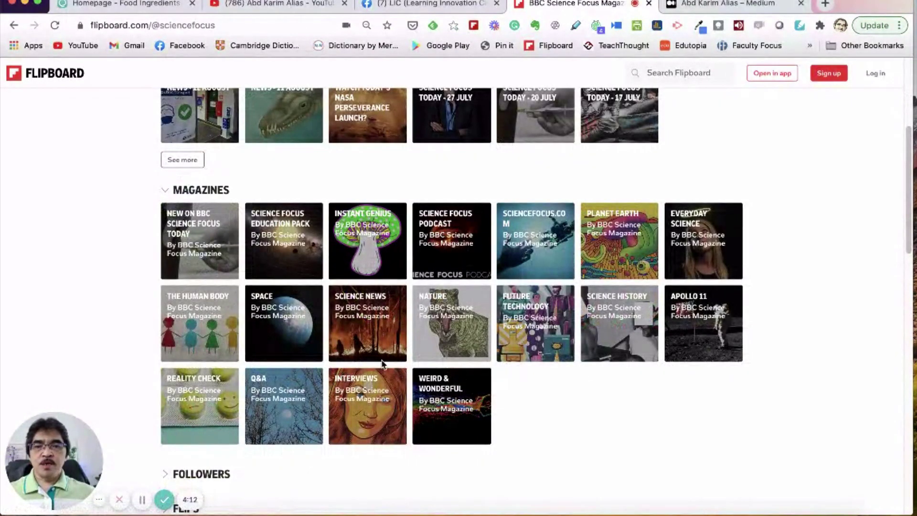
pyautogui.click(435, 389)
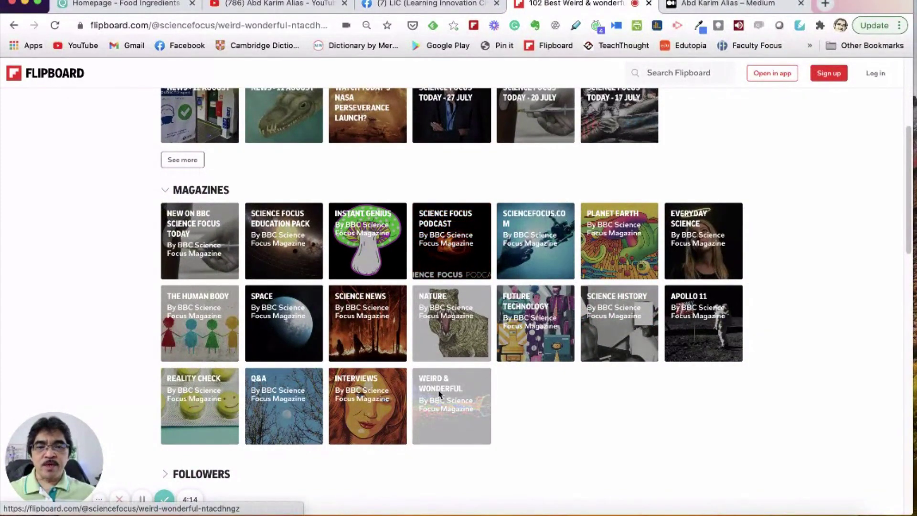
# Step: Scroll Weird & Wonderful down to its story cards, selecting part of the subtitle
pyautogui.scroll(-1, 473, 373)
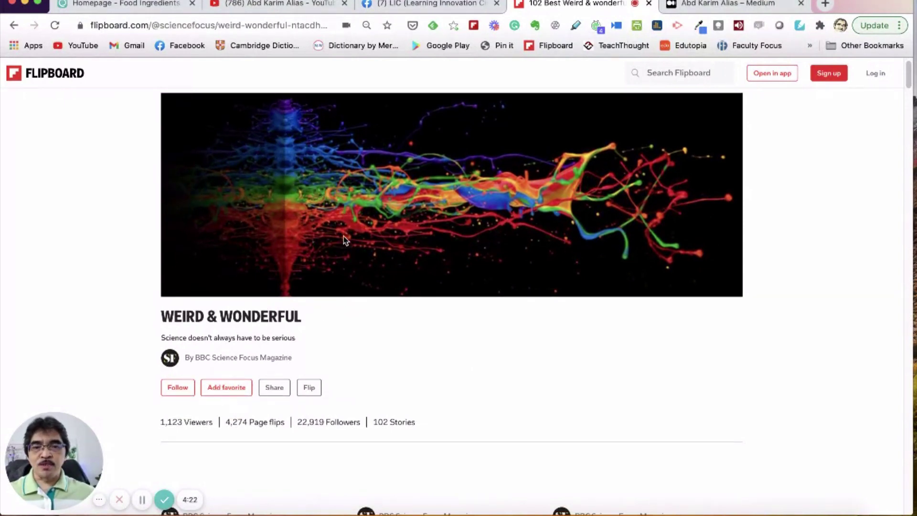
pyautogui.scroll(-5, 362, 241)
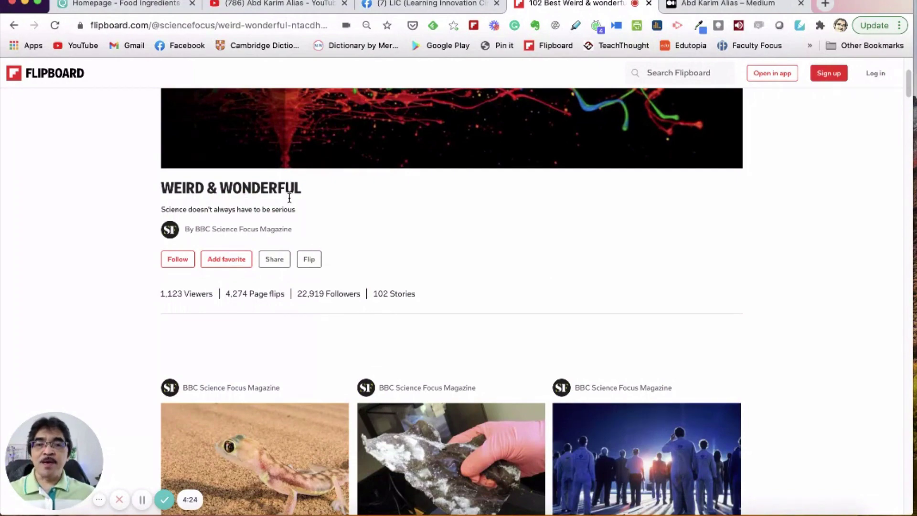
pyautogui.moveTo(162, 209); pyautogui.dragTo(166, 209)
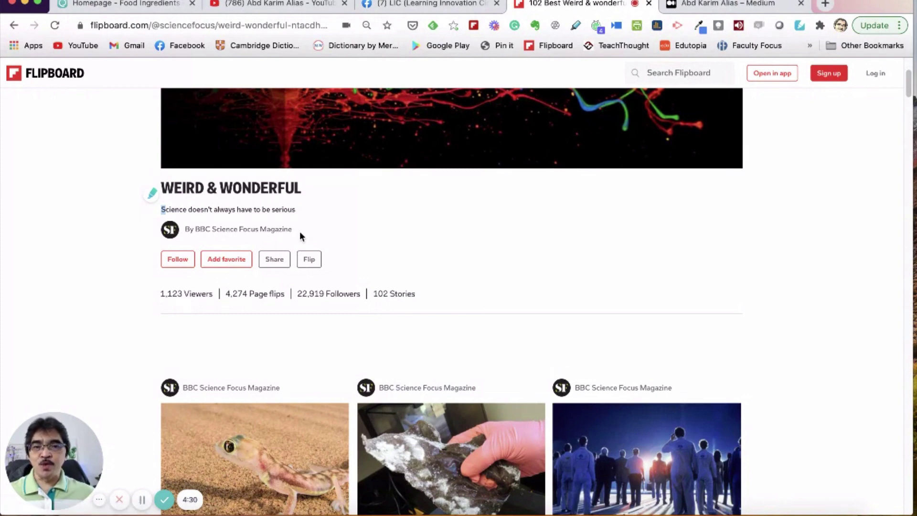
pyautogui.scroll(-1, 300, 230)
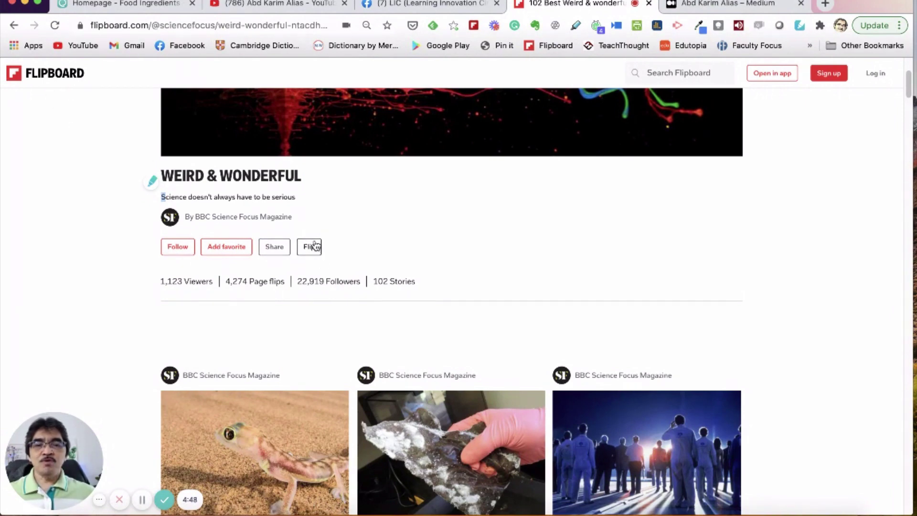
pyautogui.scroll(-1, 406, 282)
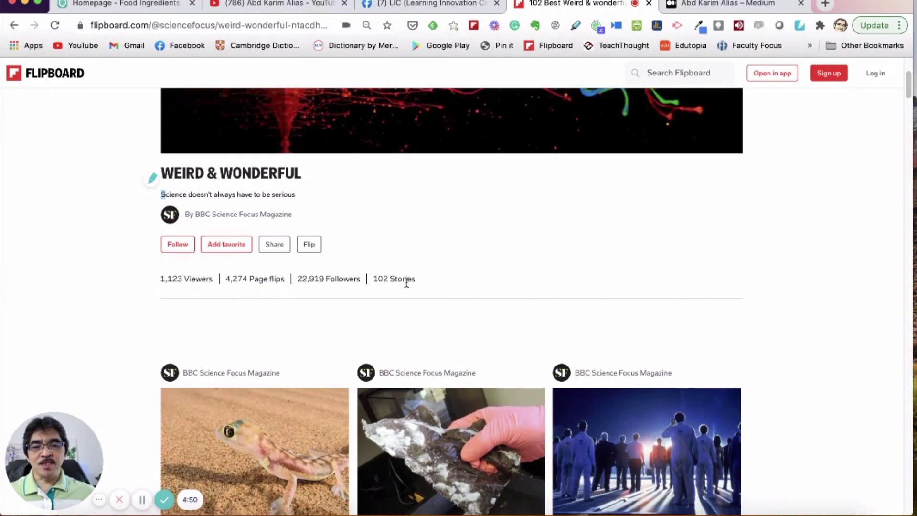
pyautogui.scroll(-3, 267, 397)
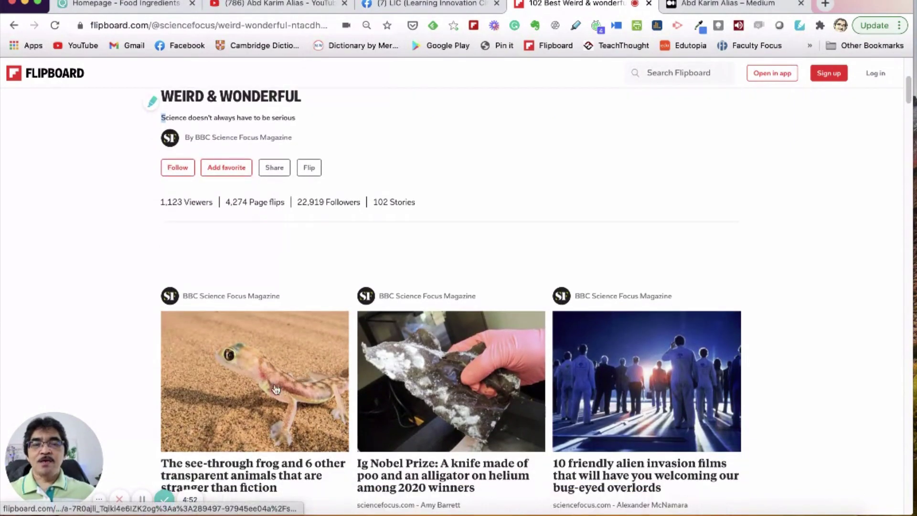
pyautogui.scroll(-2, 268, 377)
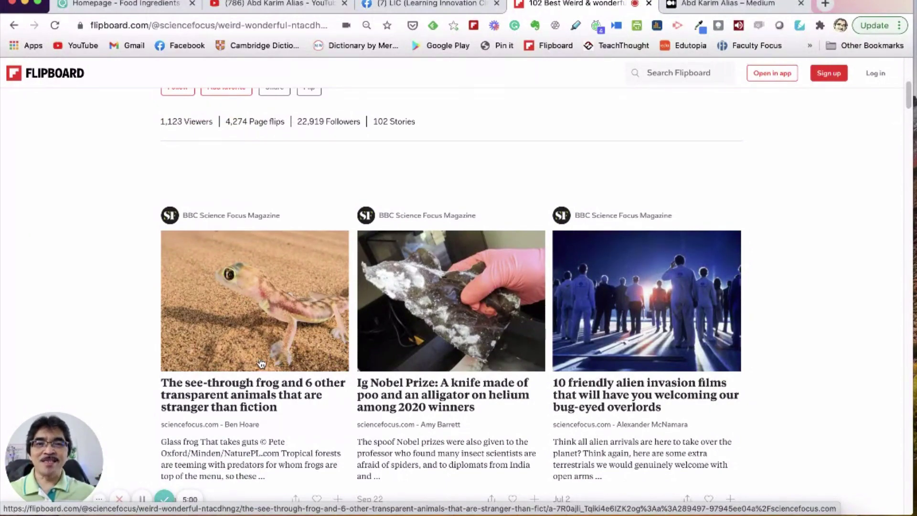
pyautogui.scroll(-1, 249, 373)
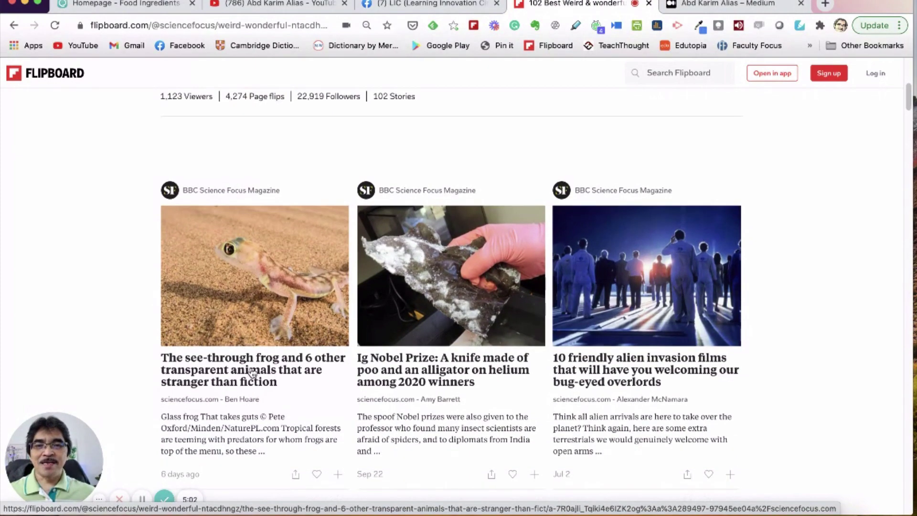
pyautogui.scroll(4, 248, 335)
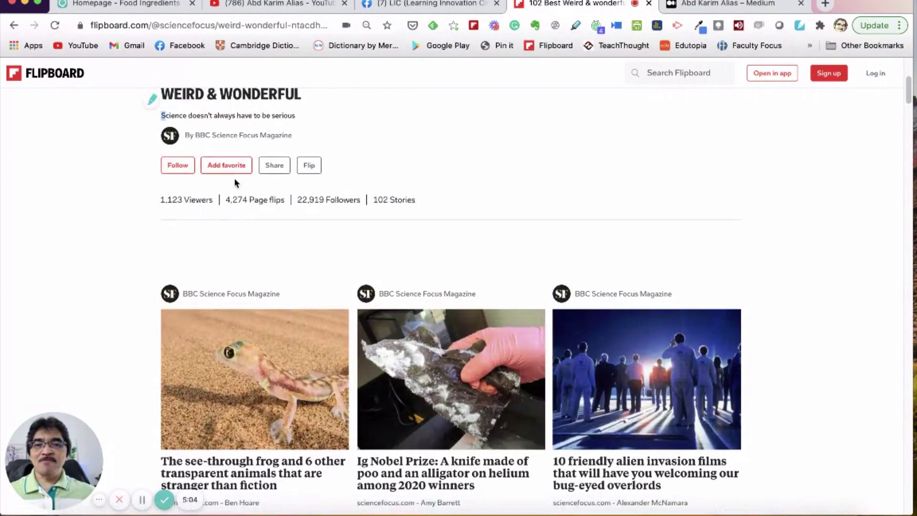
pyautogui.scroll(1, 202, 143)
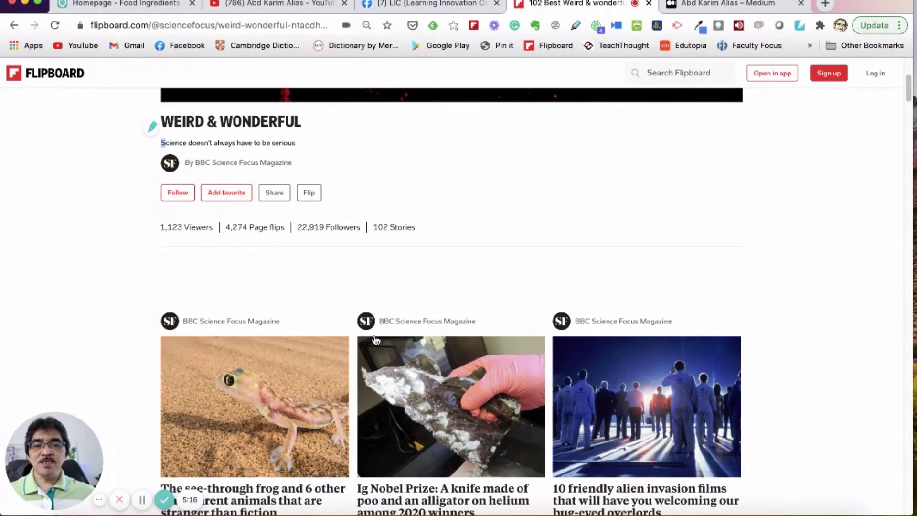
pyautogui.scroll(-1, 262, 229)
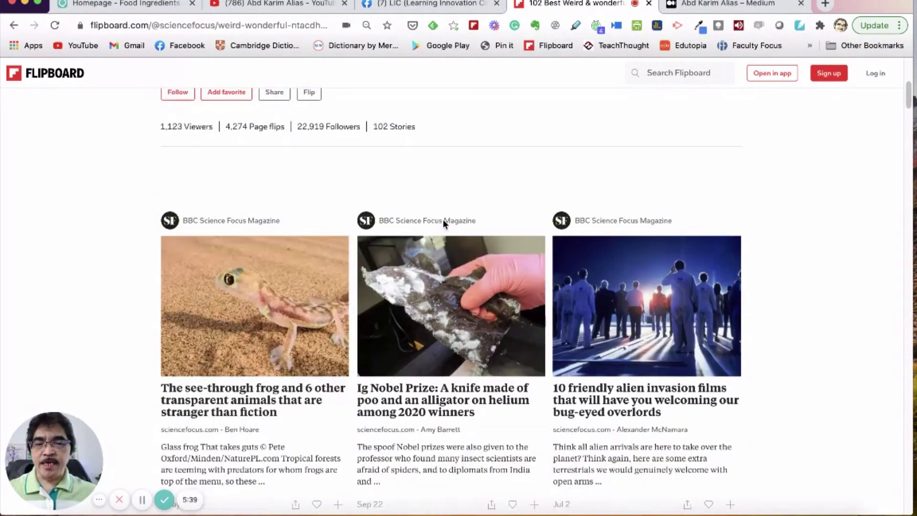
pyautogui.scroll(-1, 443, 221)
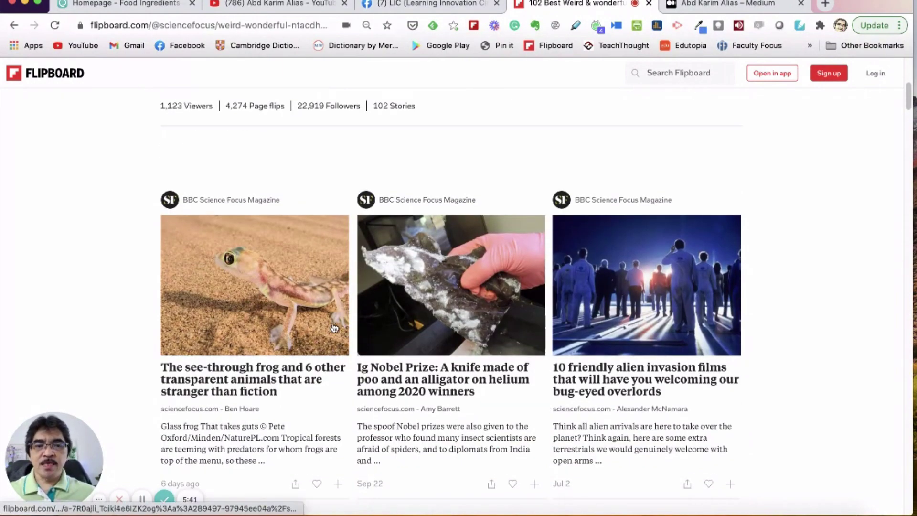
pyautogui.scroll(-1, 334, 328)
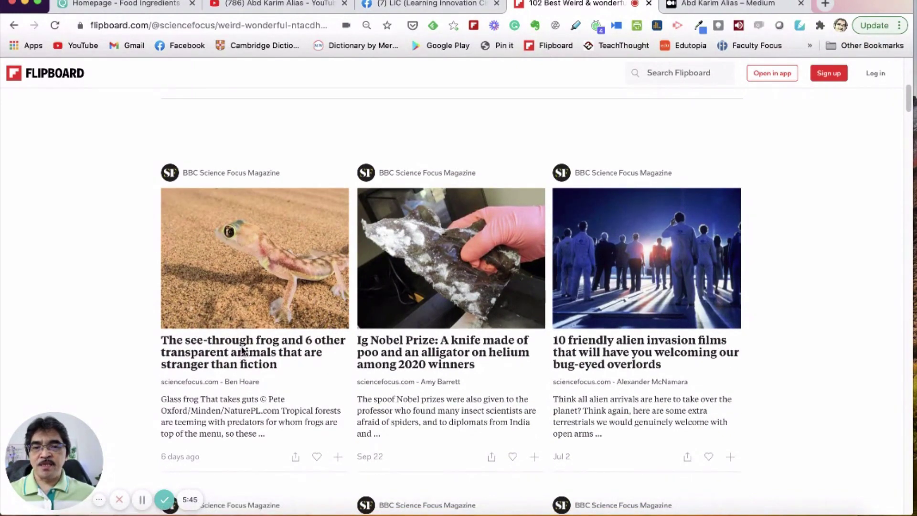
# Step: Open the 'see-through frog and 6 other transparent animals' story page
pyautogui.click(246, 313)
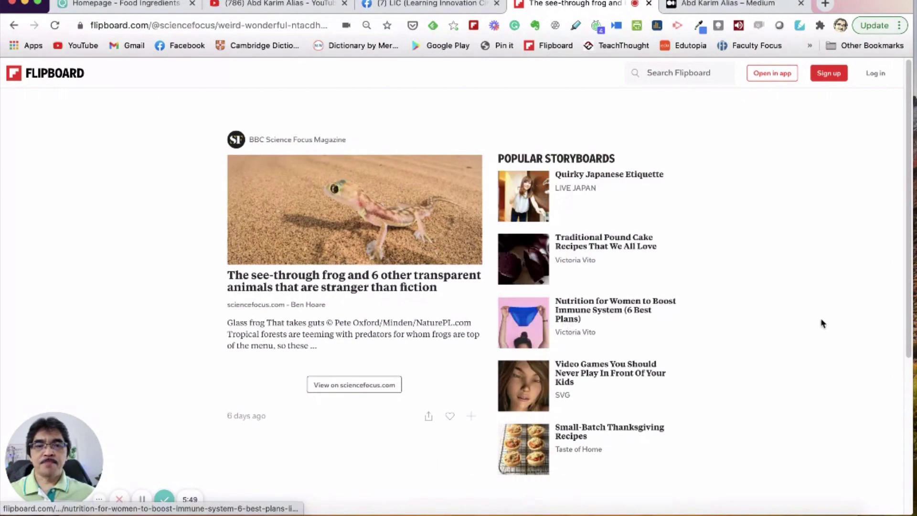
pyautogui.scroll(-2, 725, 330)
pyautogui.scroll(2, 725, 330)
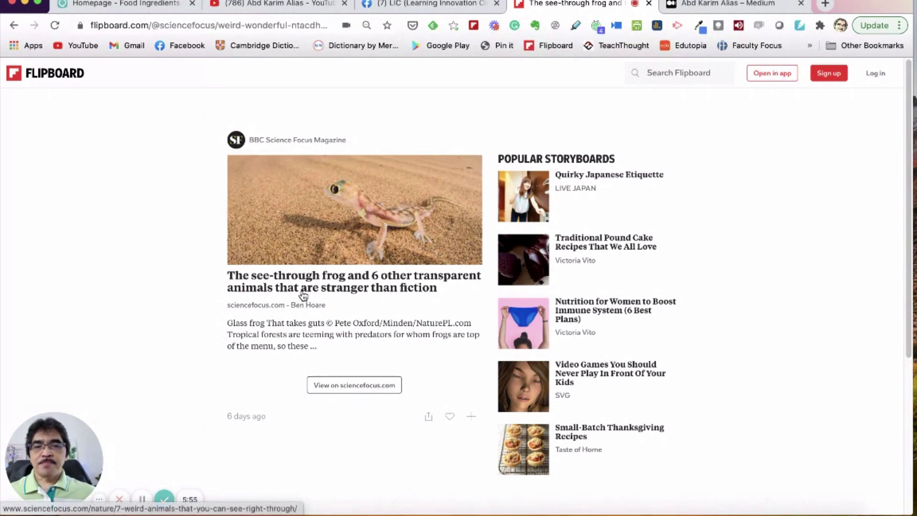
pyautogui.scroll(-2, 348, 328)
pyautogui.scroll(1, 315, 262)
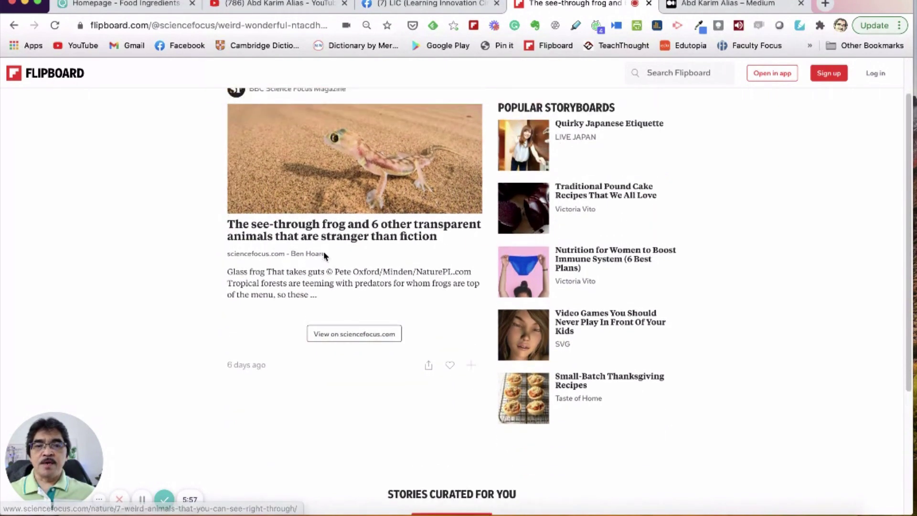
pyautogui.scroll(1, 370, 272)
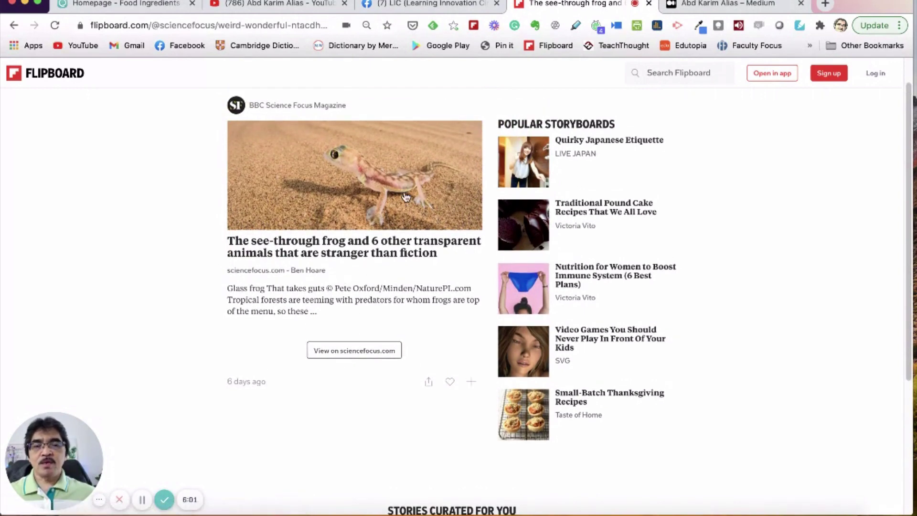
# Step: Read the full transparent-animals article on sciencefocus.com, then return to its Flipboard tab
pyautogui.click(351, 353)
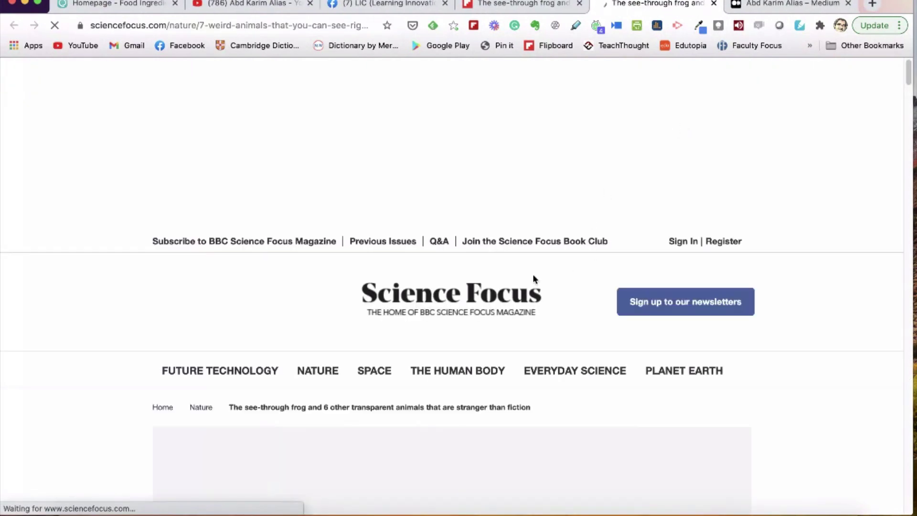
pyautogui.scroll(-20, 533, 275)
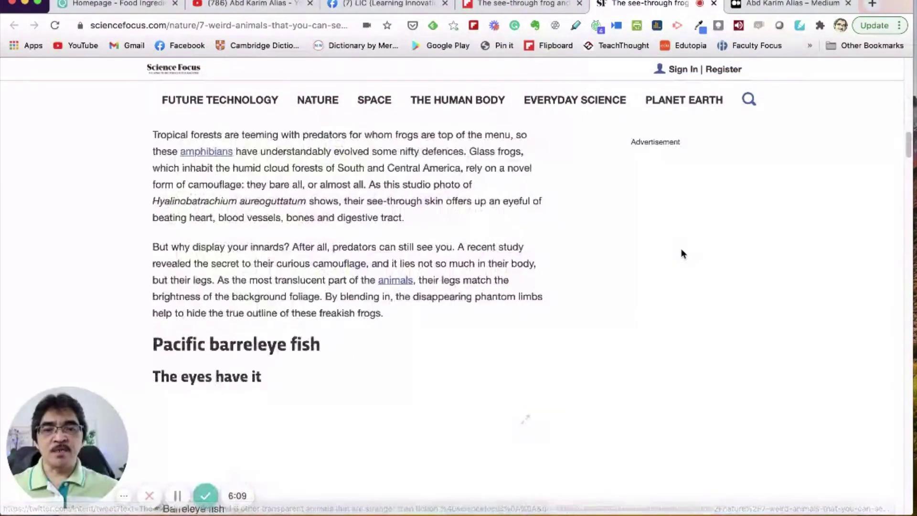
pyautogui.scroll(-15, 682, 249)
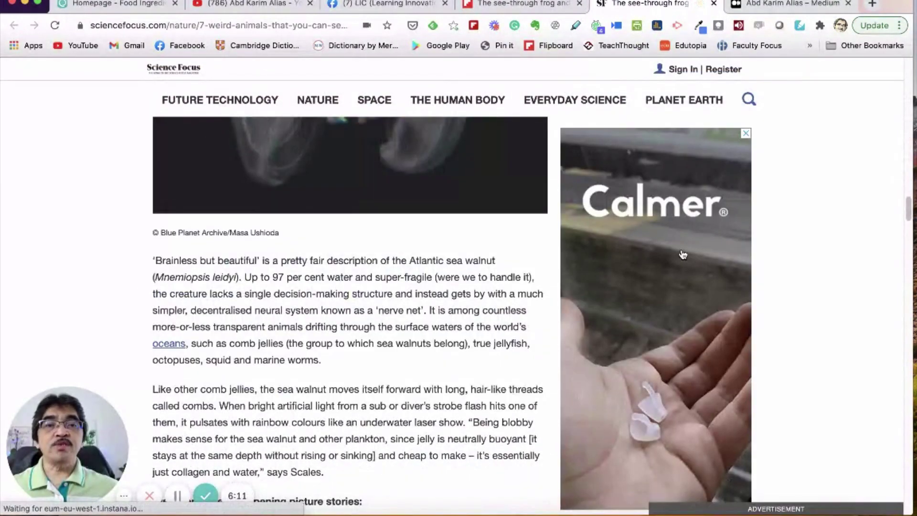
pyautogui.scroll(10, 529, 261)
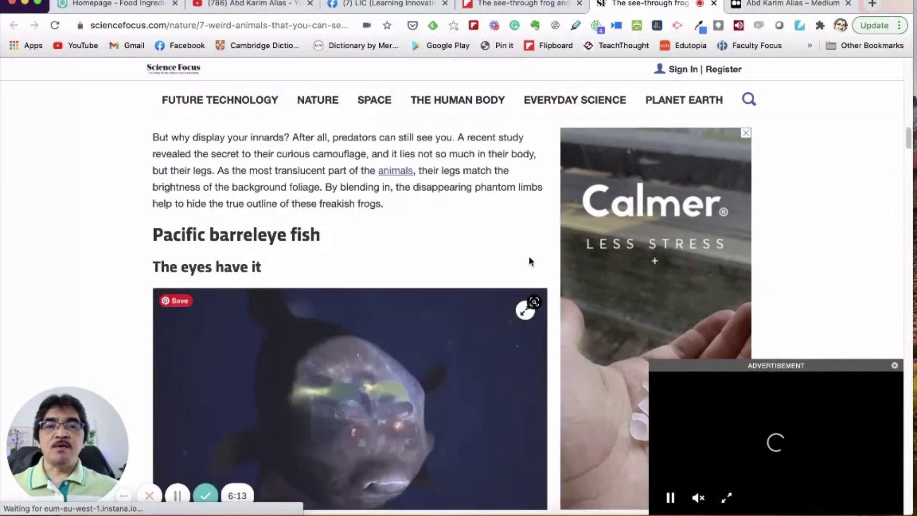
pyautogui.scroll(15, 529, 261)
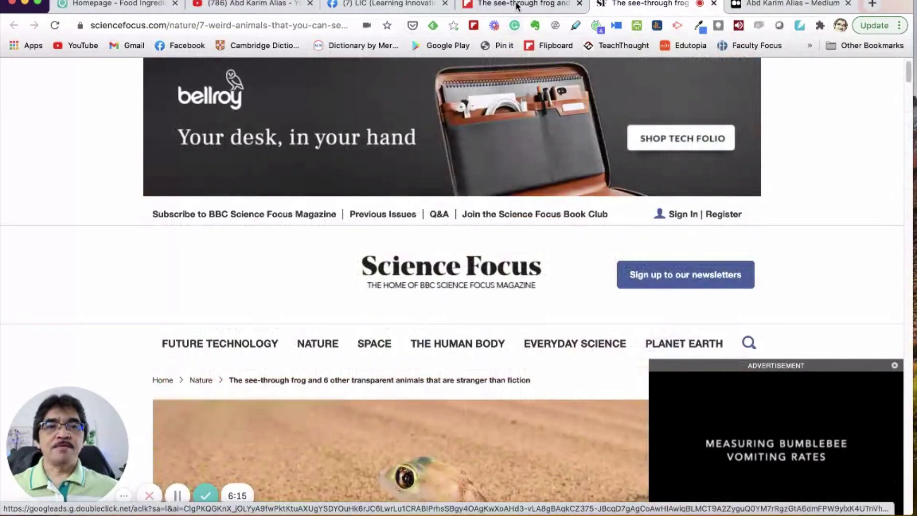
pyautogui.click(516, 5)
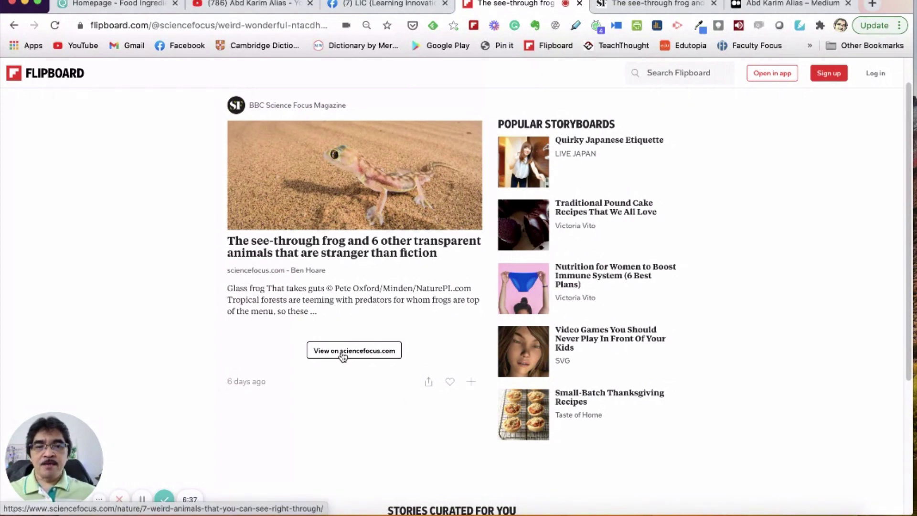
# Step: Cancel sharing the frog story and flip it instead, bringing up the sign-up prompt
pyautogui.click(427, 382)
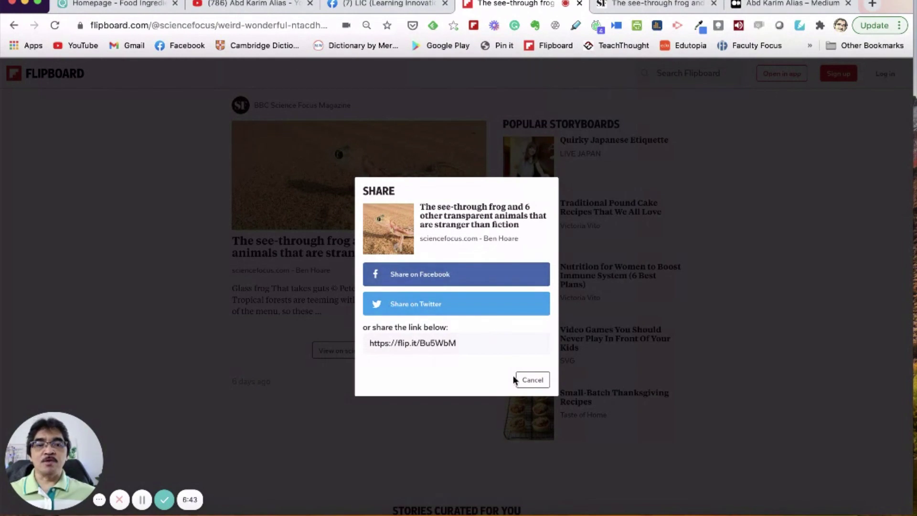
pyautogui.click(533, 380)
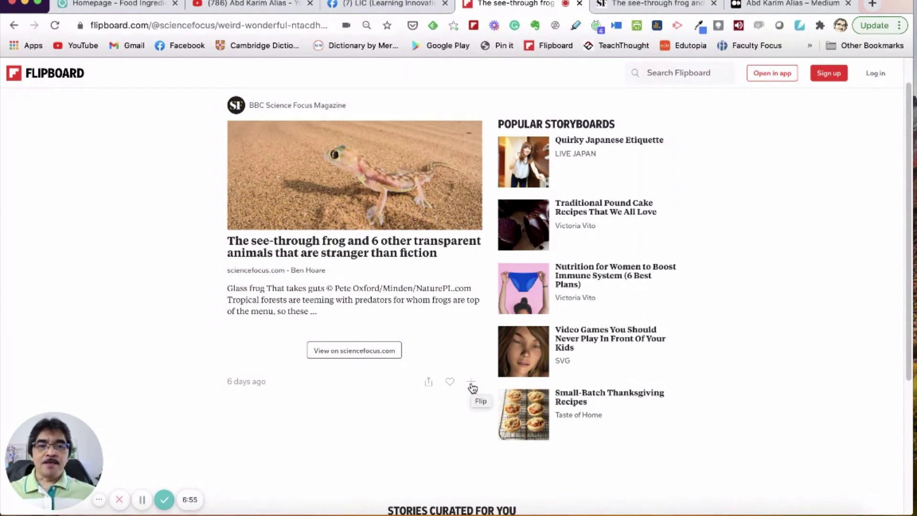
pyautogui.click(471, 385)
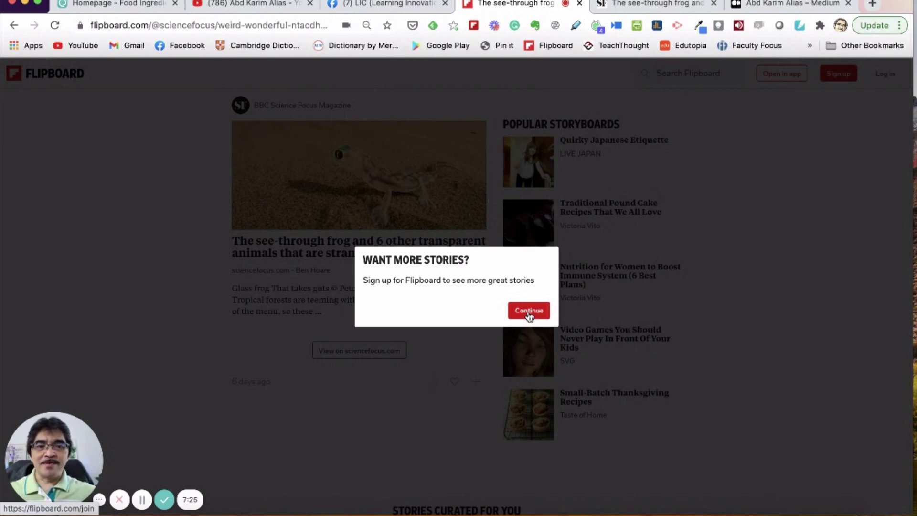
# Step: Continue from the 'Want more stories?' prompt to the Join Flipboard page
pyautogui.click(529, 312)
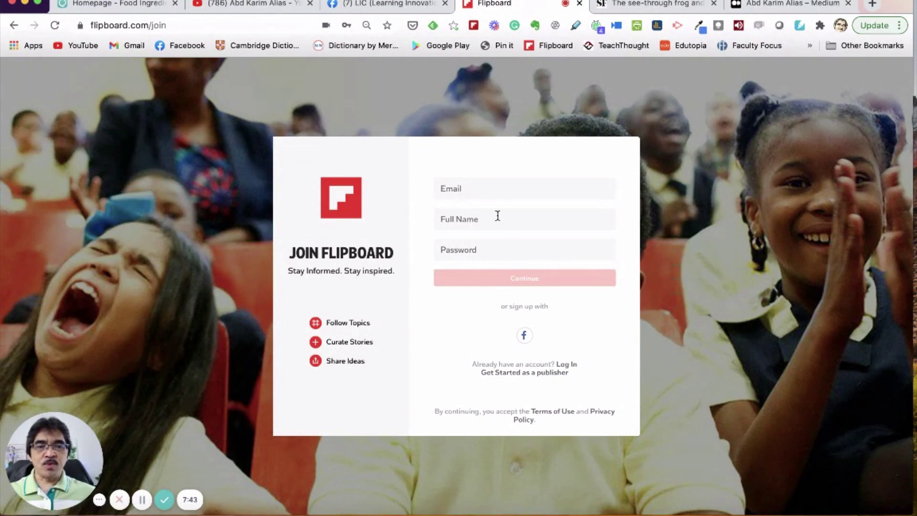
# Step: Autofill the saved e-mail and full name, then enter the account password
pyautogui.click(468, 191)
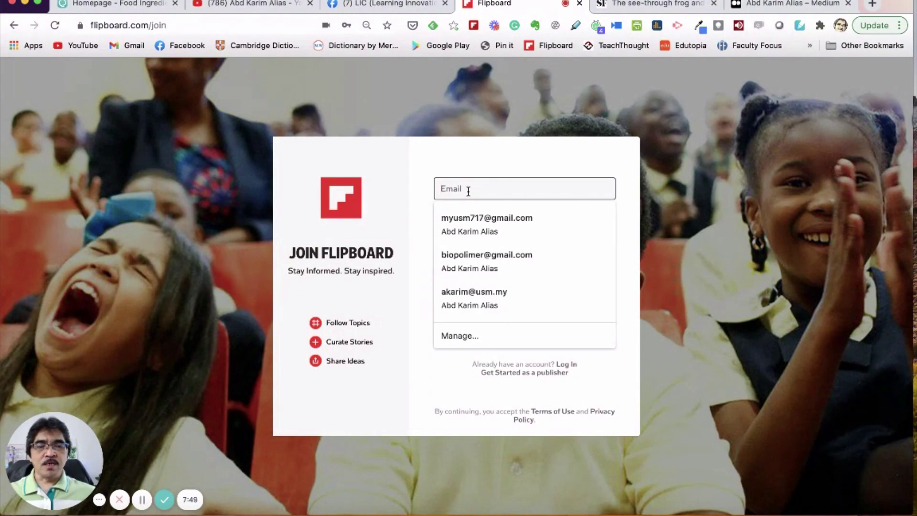
pyautogui.click(469, 217)
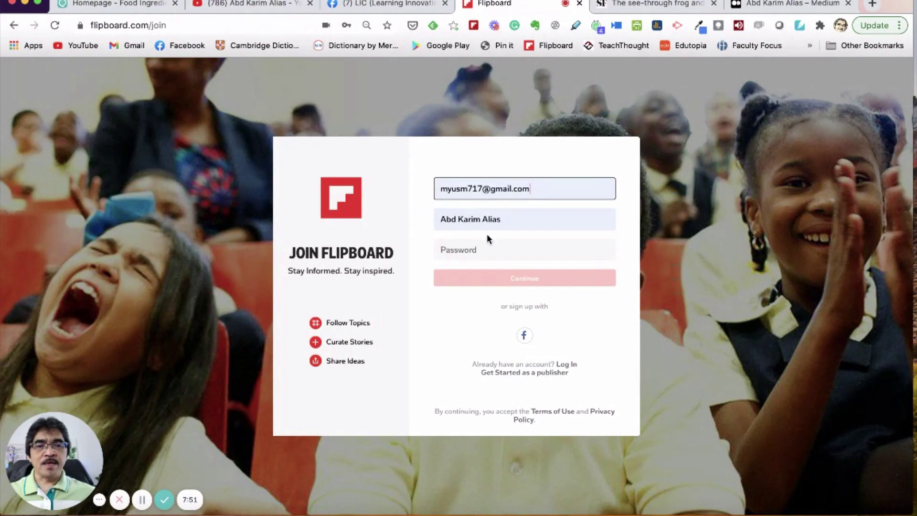
pyautogui.click(490, 251)
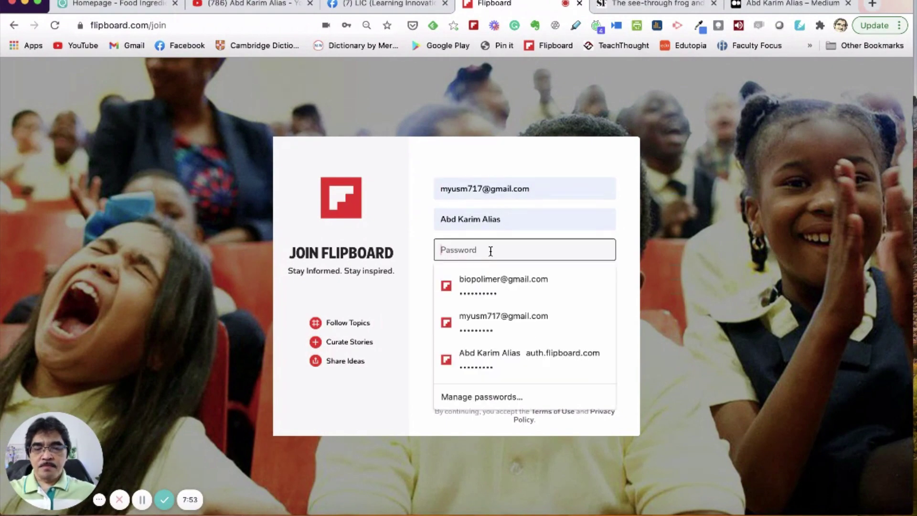
pyautogui.write('•••••••••')
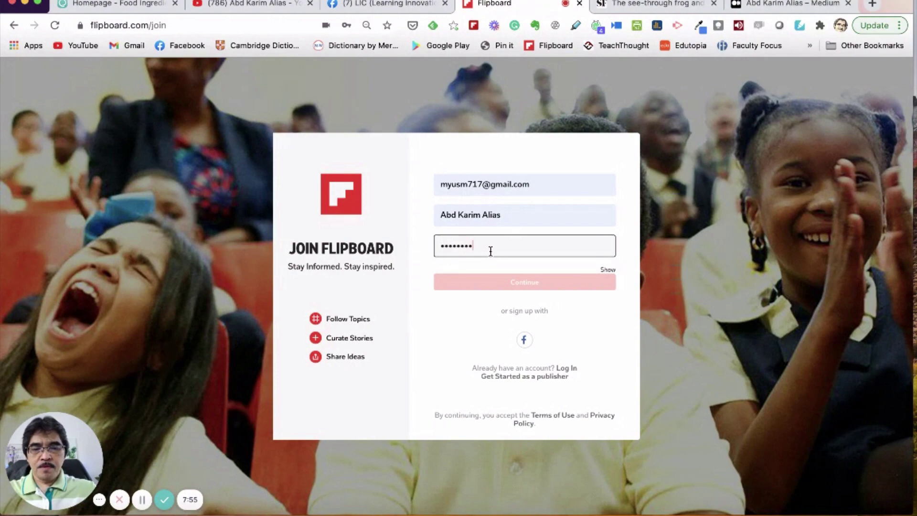
pyautogui.write('•')
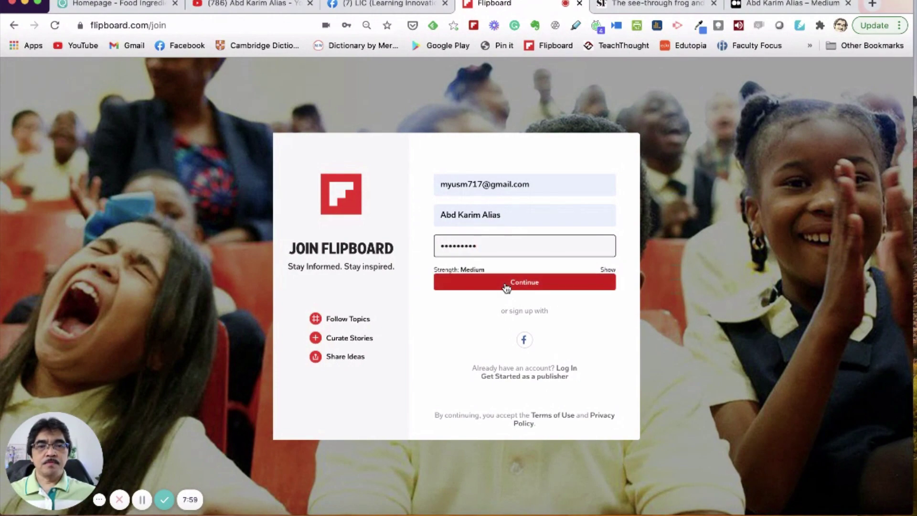
# Step: Switch to the Log In form and enter the account e-mail address
pyautogui.click(567, 369)
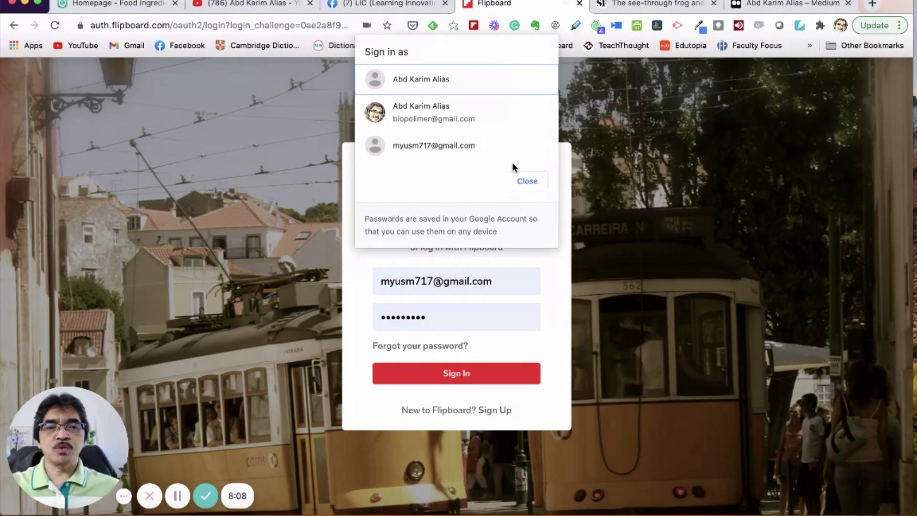
pyautogui.click(457, 153)
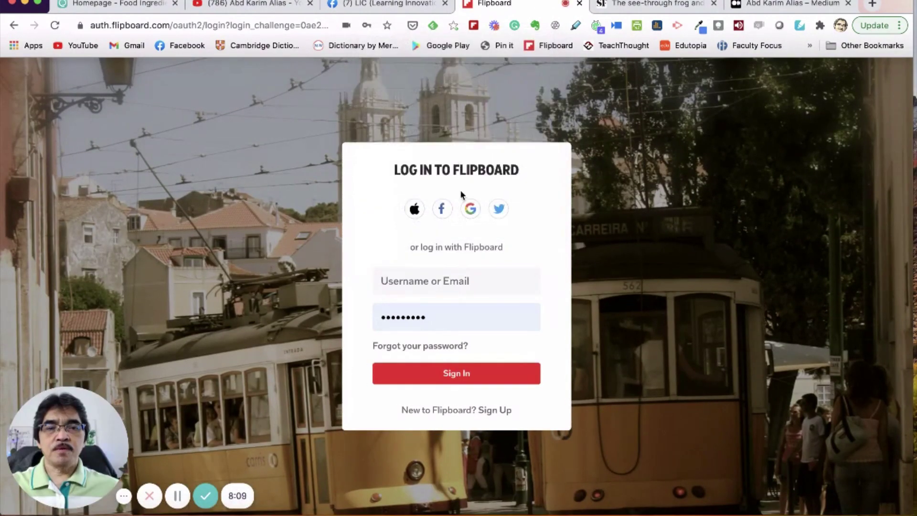
pyautogui.click(447, 279)
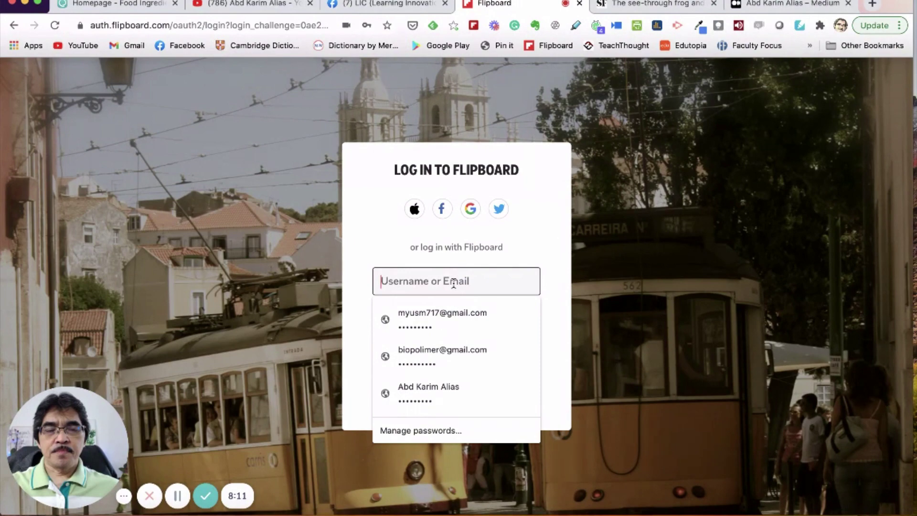
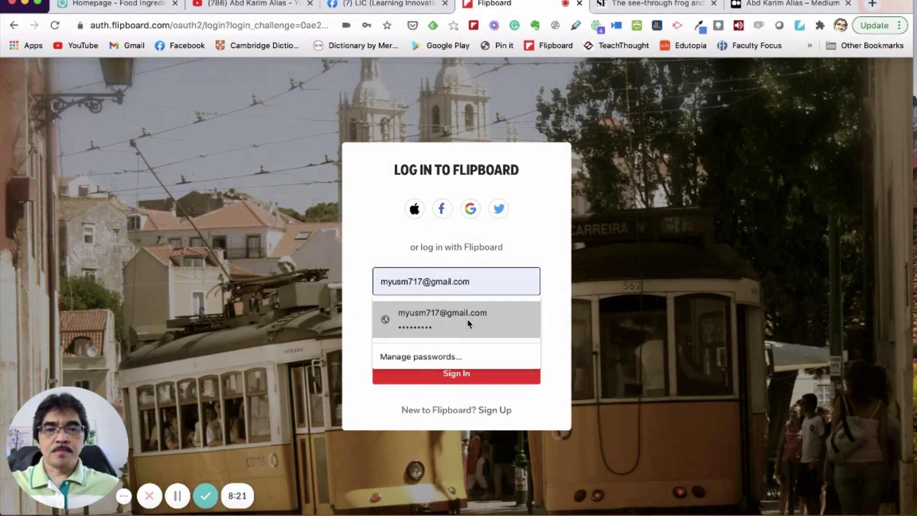
# Step: Use the saved login, retype the account password and sign in
pyautogui.click(381, 319)
pyautogui.moveTo(434, 318); pyautogui.dragTo(366, 311)
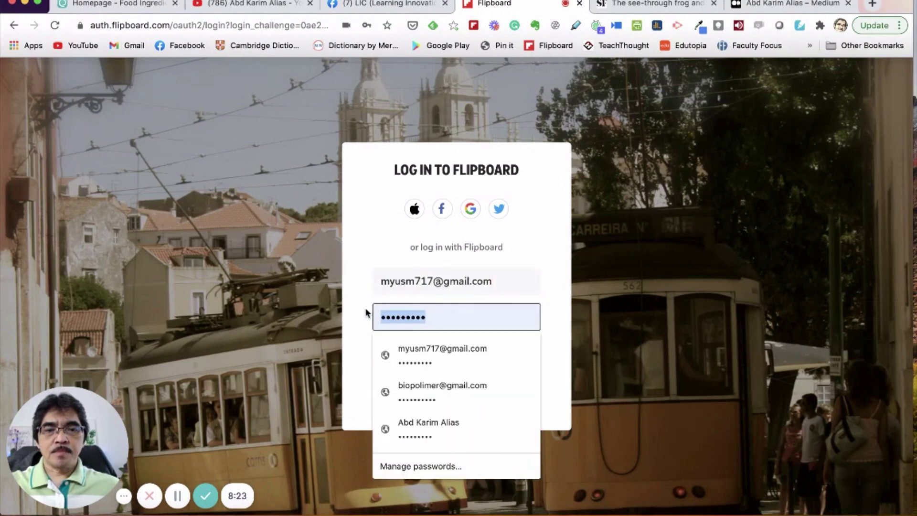
pyautogui.write('•••••••••')
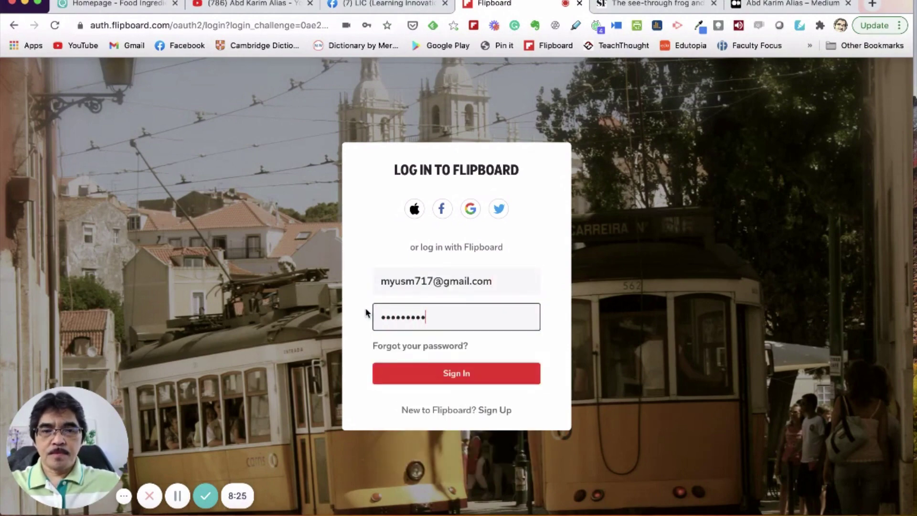
pyautogui.click(433, 375)
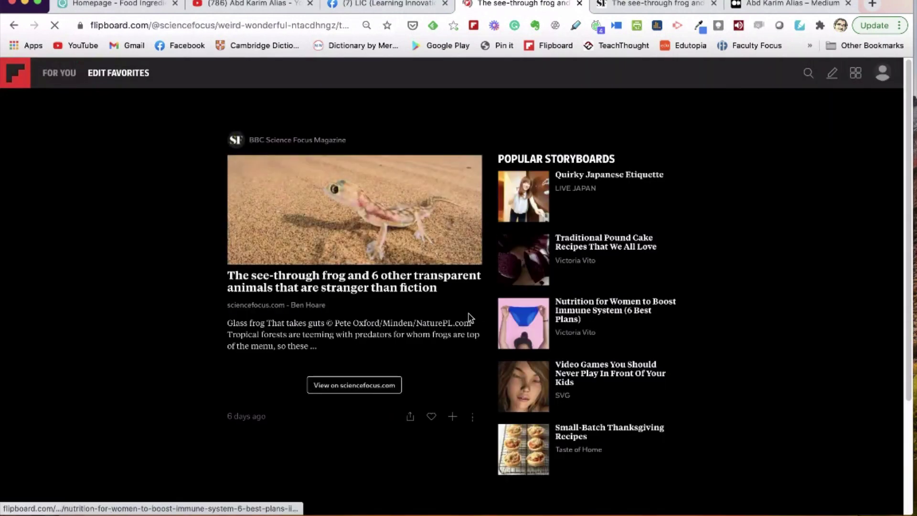
# Step: Dismiss the password notice, view the profile page, then return to the frog story
pyautogui.click(487, 198)
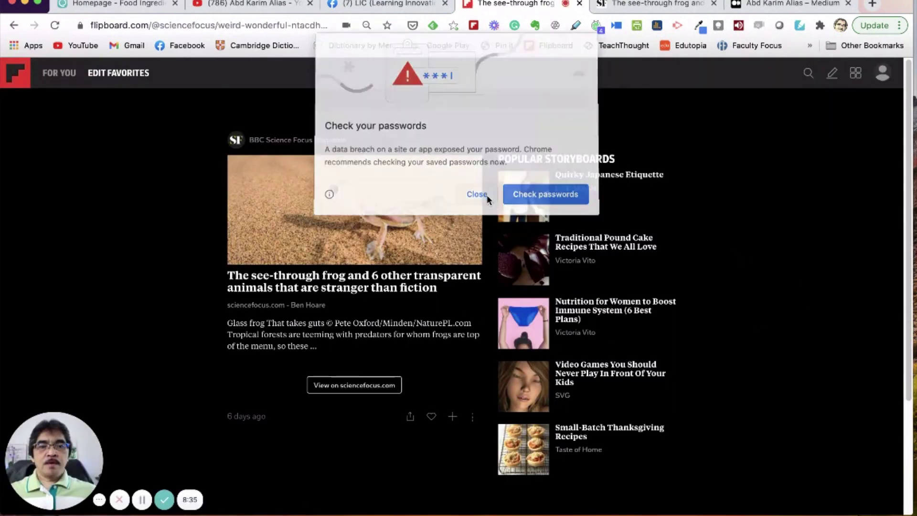
pyautogui.click(883, 77)
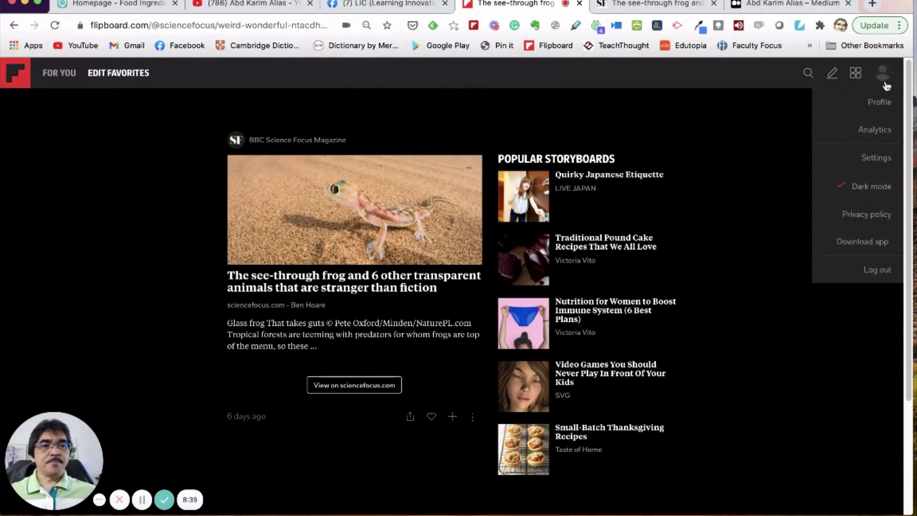
pyautogui.click(879, 106)
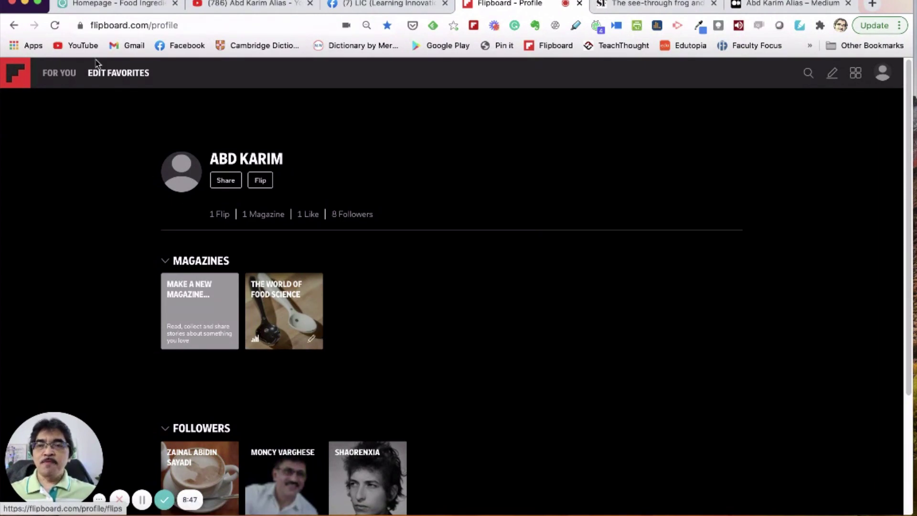
pyautogui.click(13, 25)
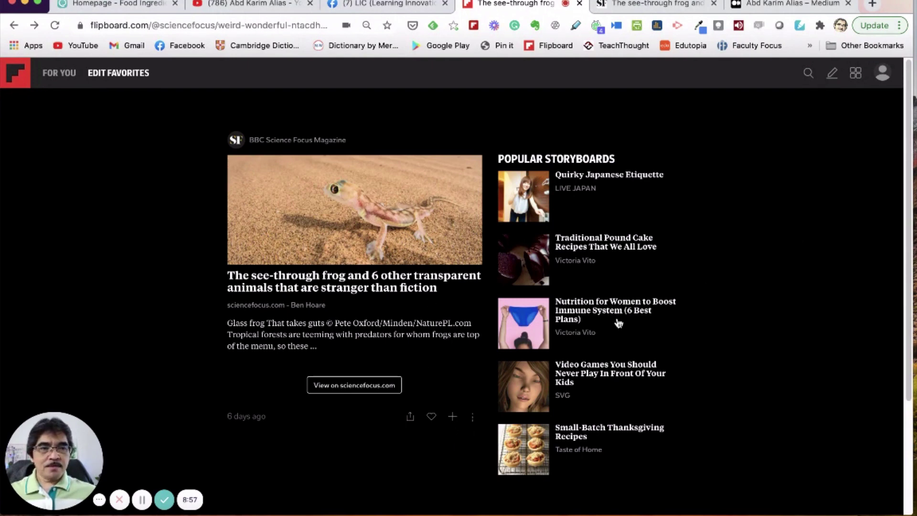
# Step: From the frog story's flip menu, create a private magazine titled Wildlife with a short description
pyautogui.click(451, 416)
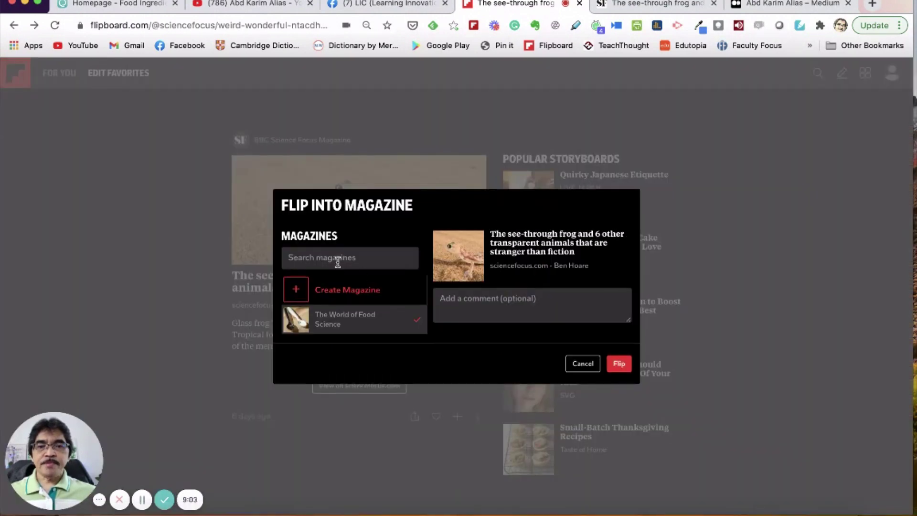
pyautogui.click(295, 293)
pyautogui.click(362, 240)
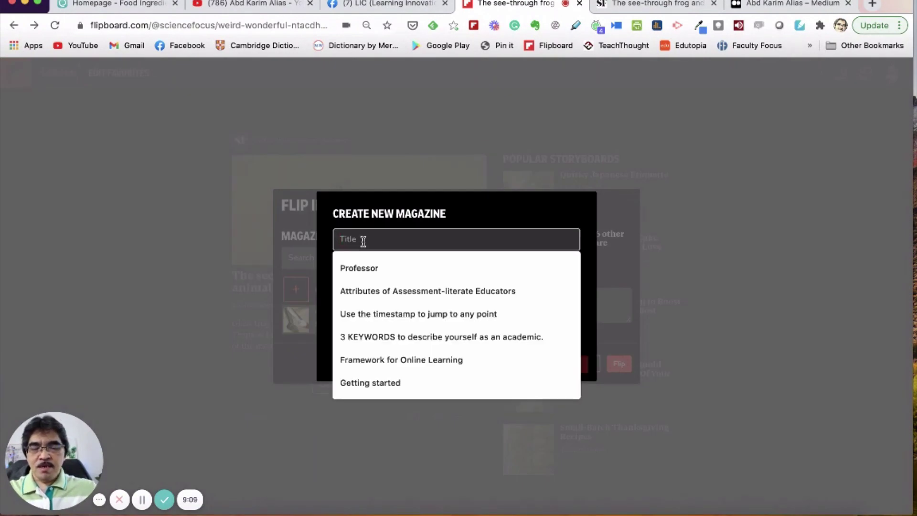
pyautogui.write('Wildlife')
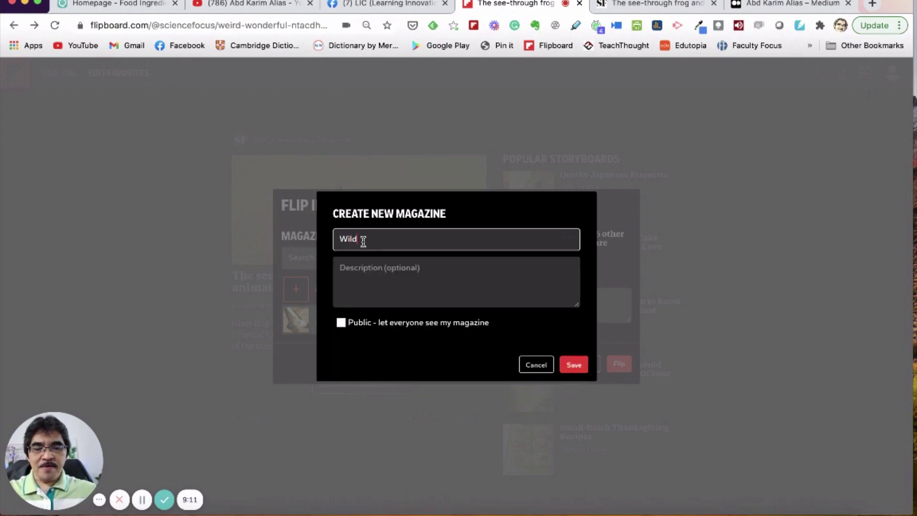
pyautogui.click(373, 269)
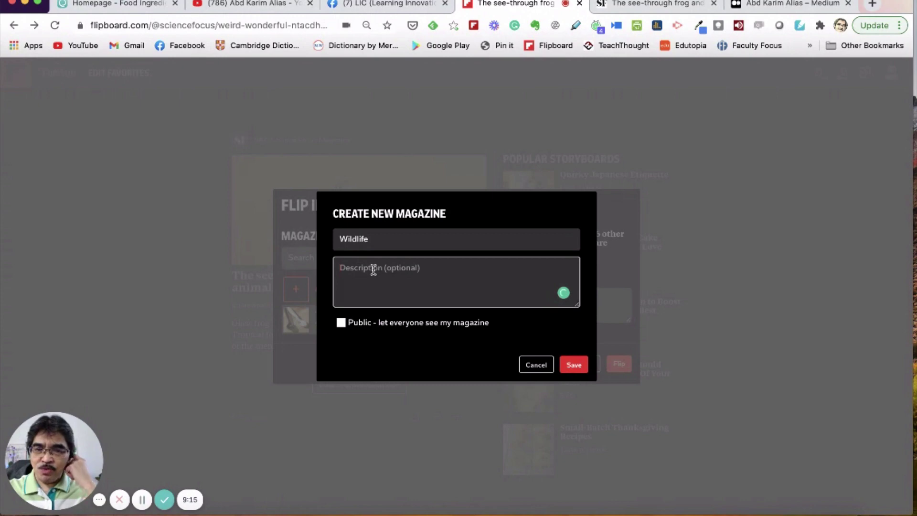
pyautogui.write('Description')
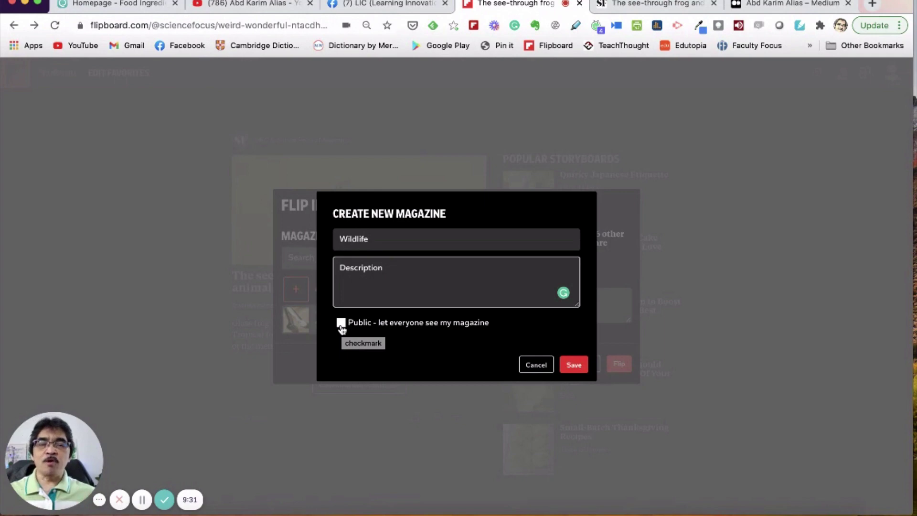
pyautogui.click(340, 323)
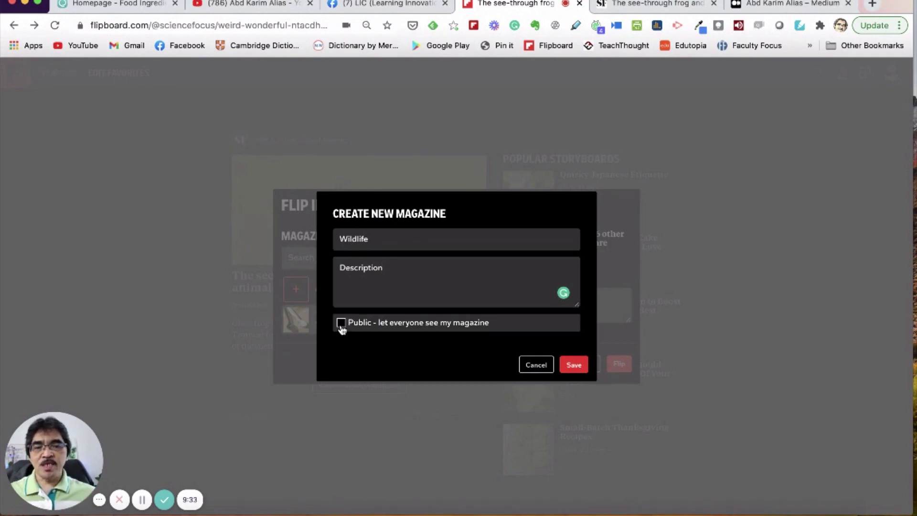
pyautogui.click(574, 365)
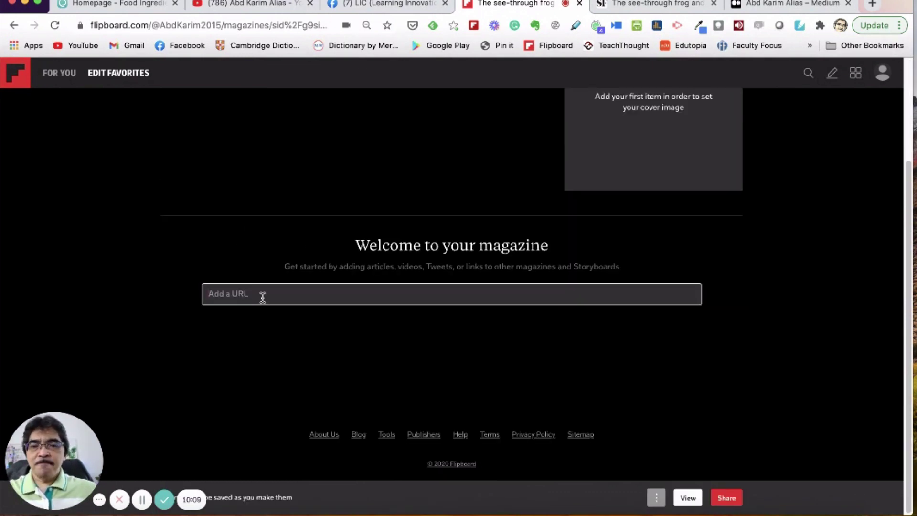
# Step: Search for 'wildli', open the #WILDLIFE topic result, and scroll through its stories
pyautogui.scroll(3, 262, 297)
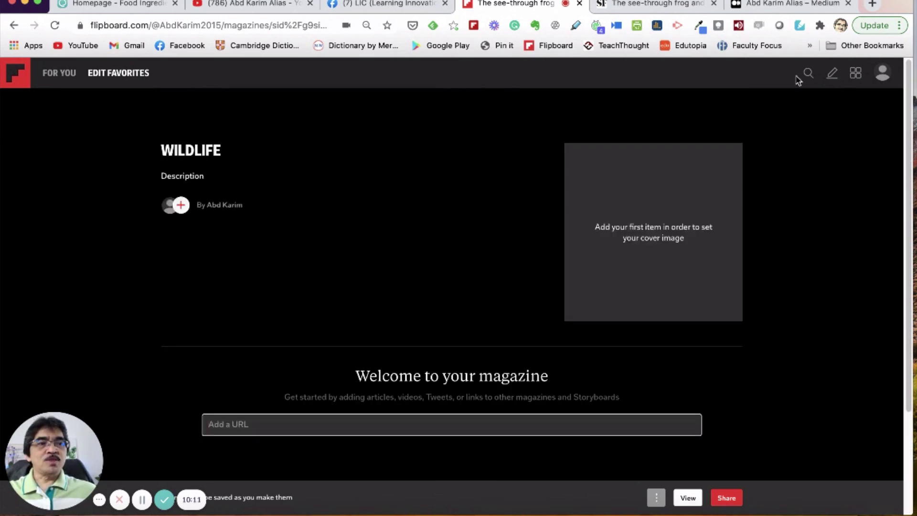
pyautogui.click(807, 75)
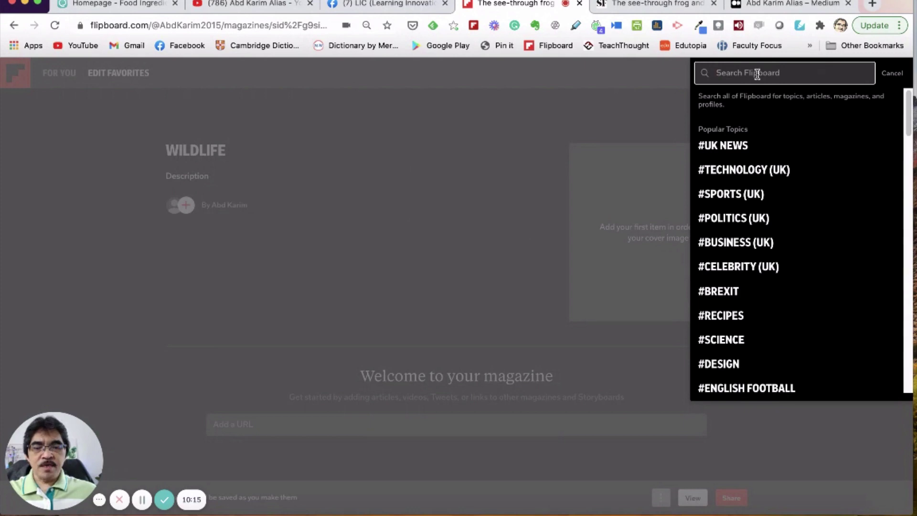
pyautogui.write('wildlife')
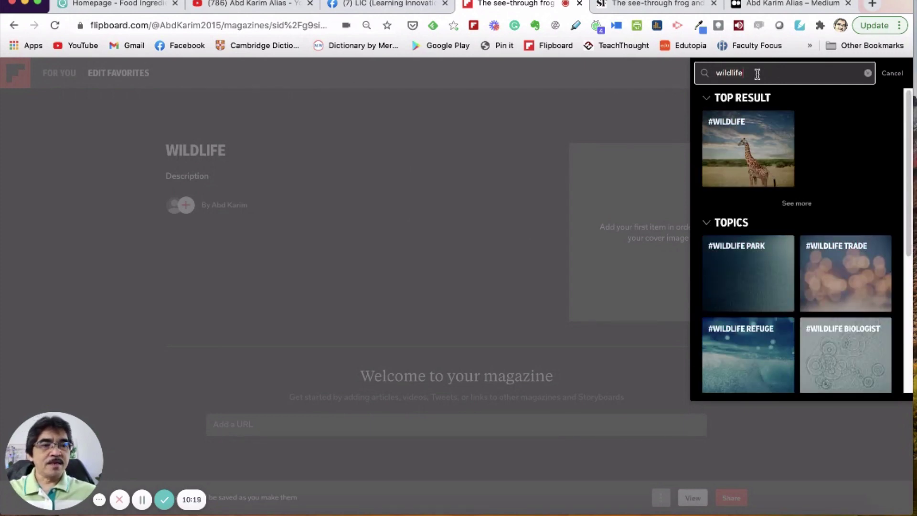
pyautogui.scroll(-1, 821, 313)
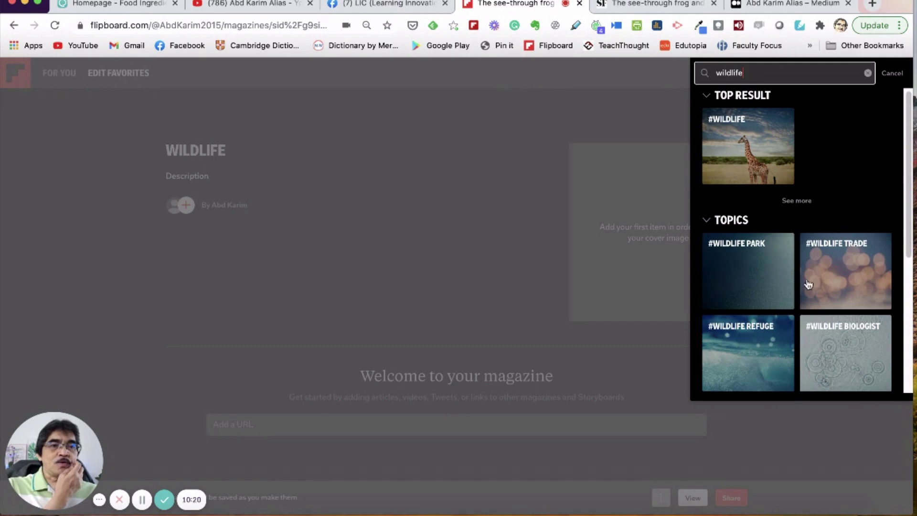
pyautogui.click(747, 156)
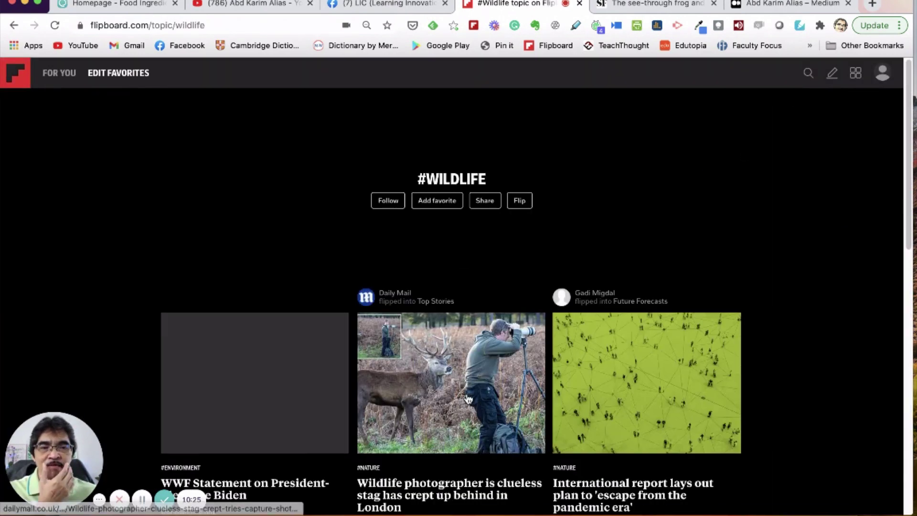
pyautogui.scroll(-1, 462, 405)
pyautogui.scroll(-3, 462, 405)
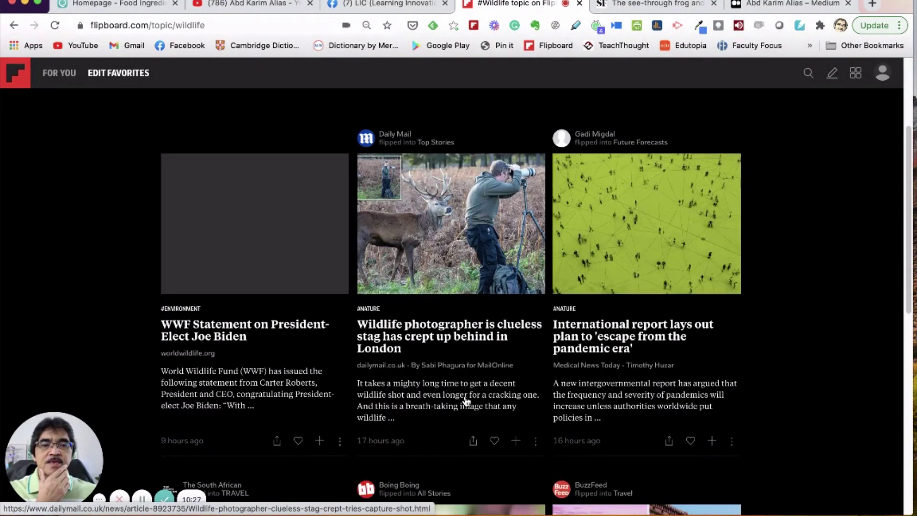
pyautogui.scroll(4, 467, 403)
pyautogui.scroll(-8, 468, 379)
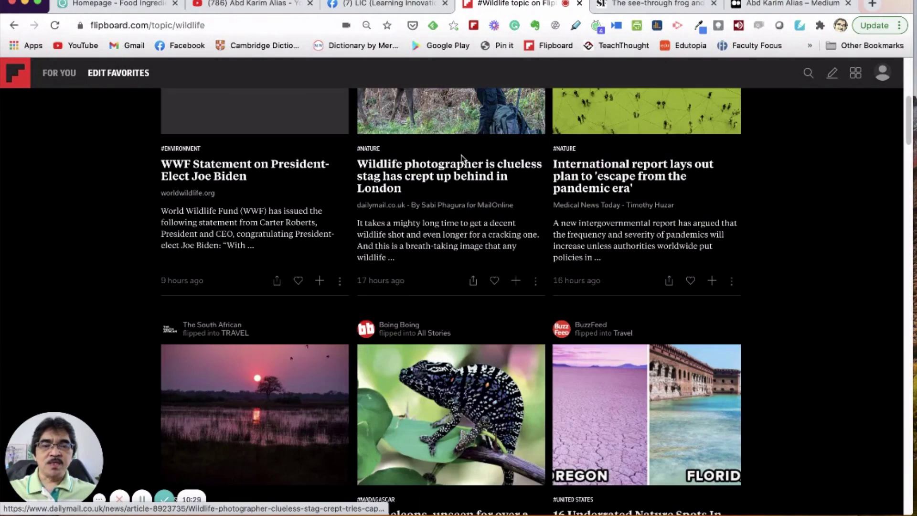
pyautogui.scroll(7, 464, 221)
pyautogui.scroll(-5, 493, 241)
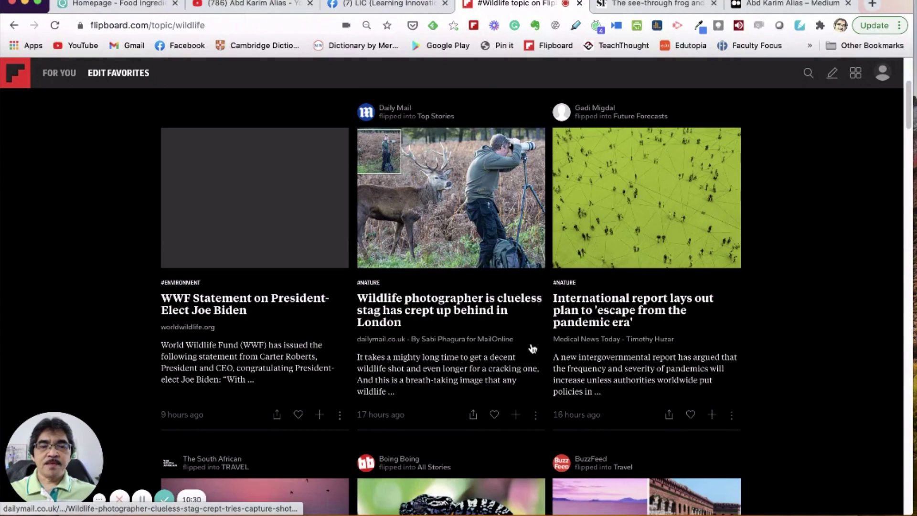
# Step: Flip the clueless-stag photographer article into the Wildlife magazine
pyautogui.click(516, 415)
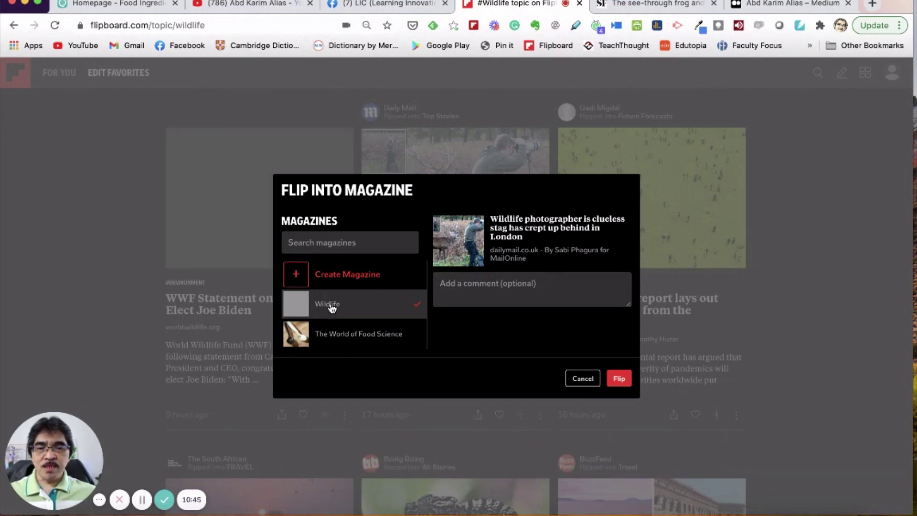
pyautogui.click(620, 379)
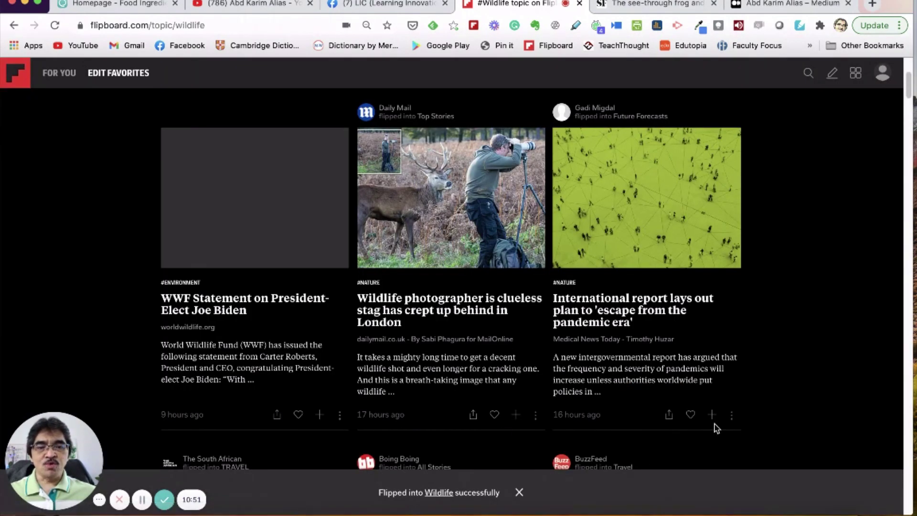
pyautogui.scroll(-1, 453, 492)
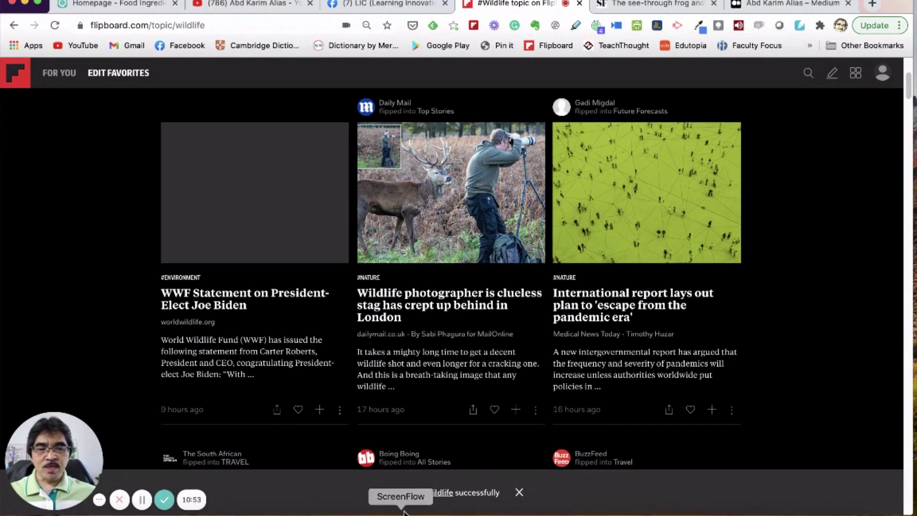
pyautogui.scroll(1, 838, 143)
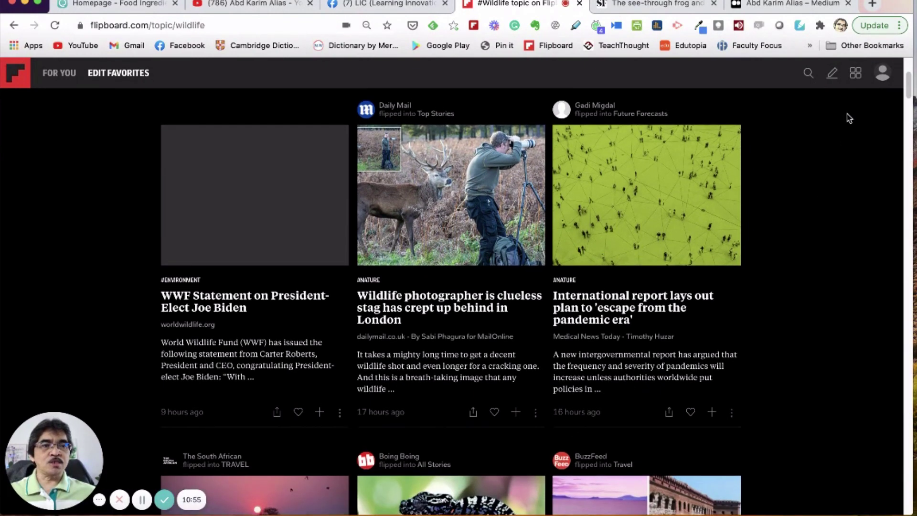
# Step: Go to the profile and open Wildlife to check it shows the stag story
pyautogui.click(857, 78)
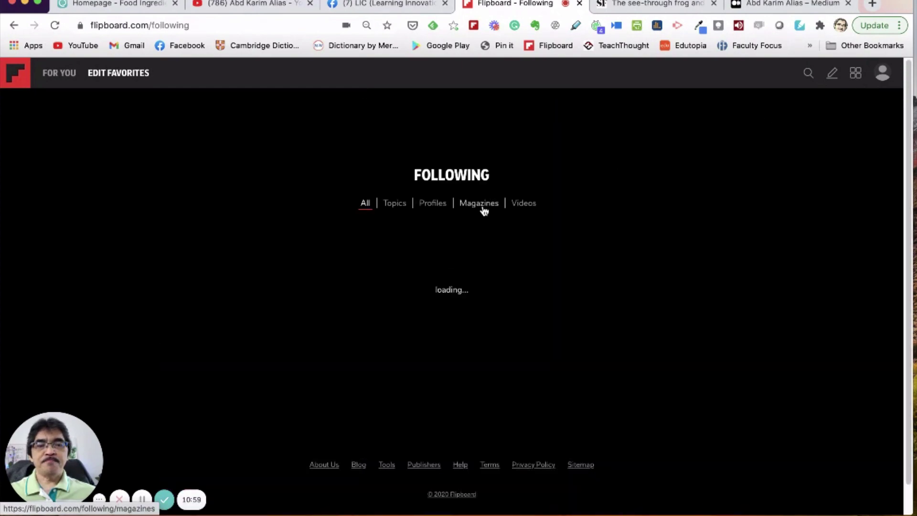
pyautogui.click(889, 82)
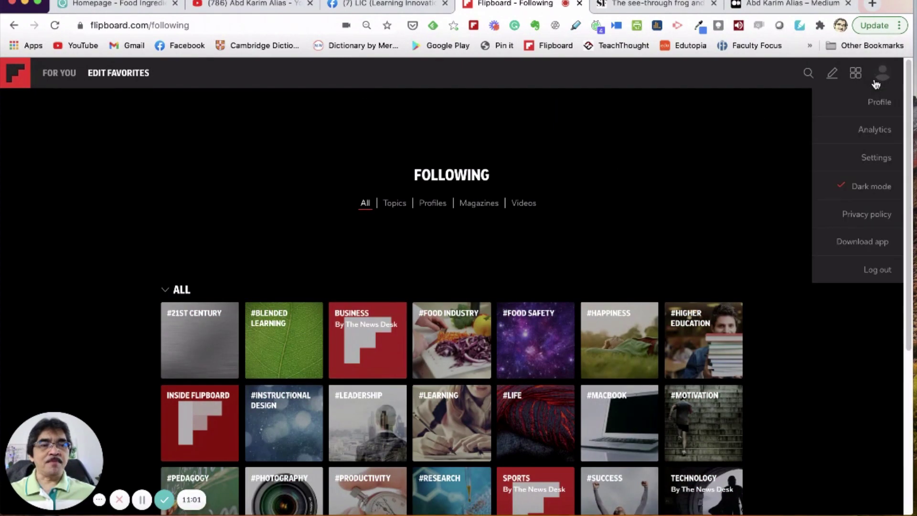
pyautogui.click(876, 110)
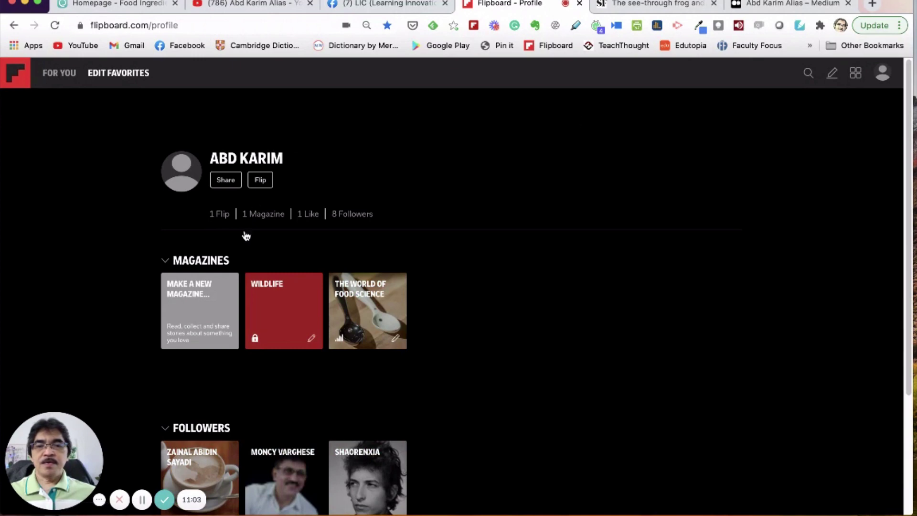
pyautogui.click(293, 316)
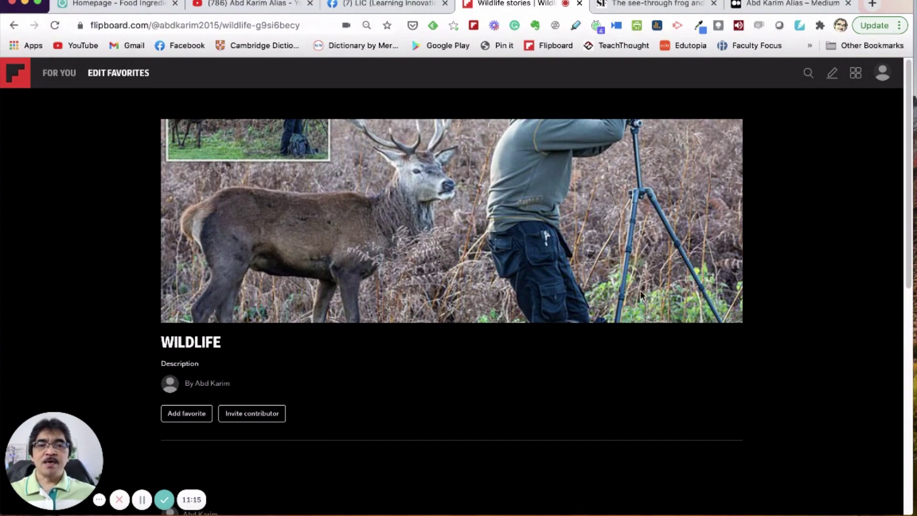
pyautogui.scroll(-8, 505, 267)
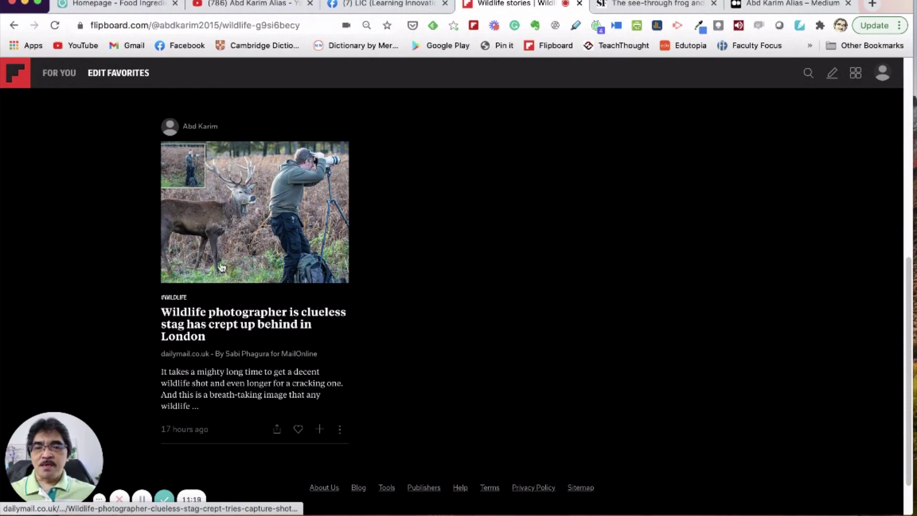
pyautogui.scroll(7, 566, 242)
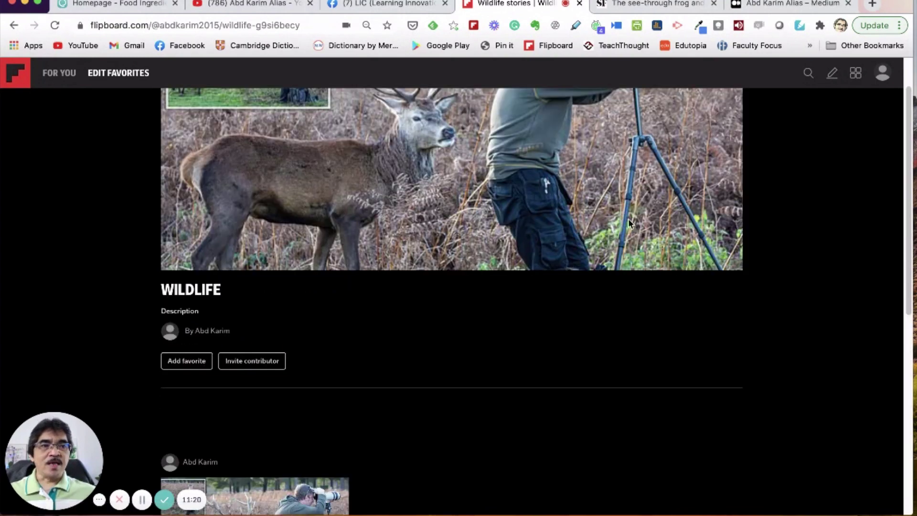
# Step: Search 'wild' and open the #WILDLIFE topic page
pyautogui.click(808, 74)
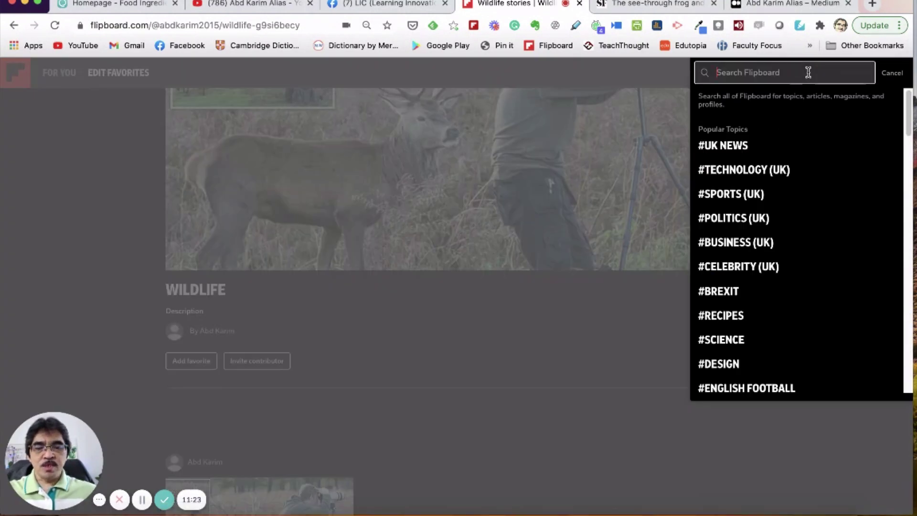
pyautogui.write('wild')
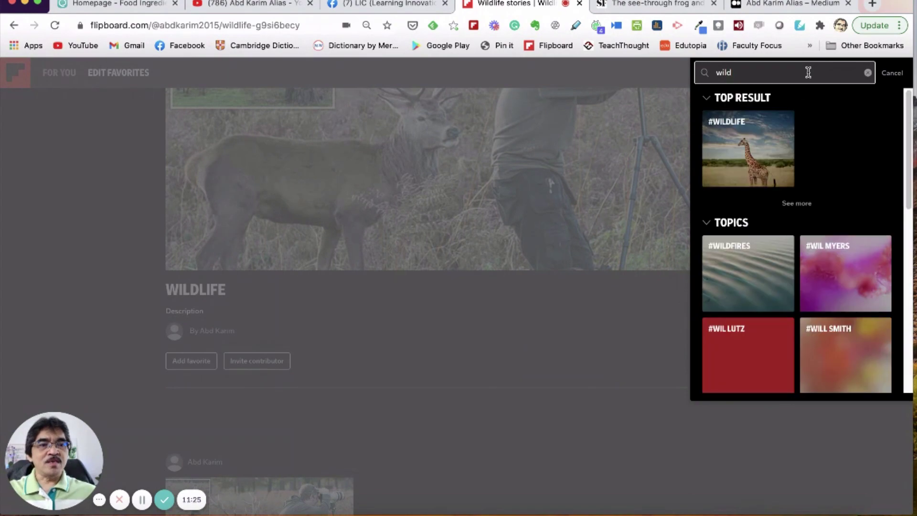
pyautogui.click(781, 148)
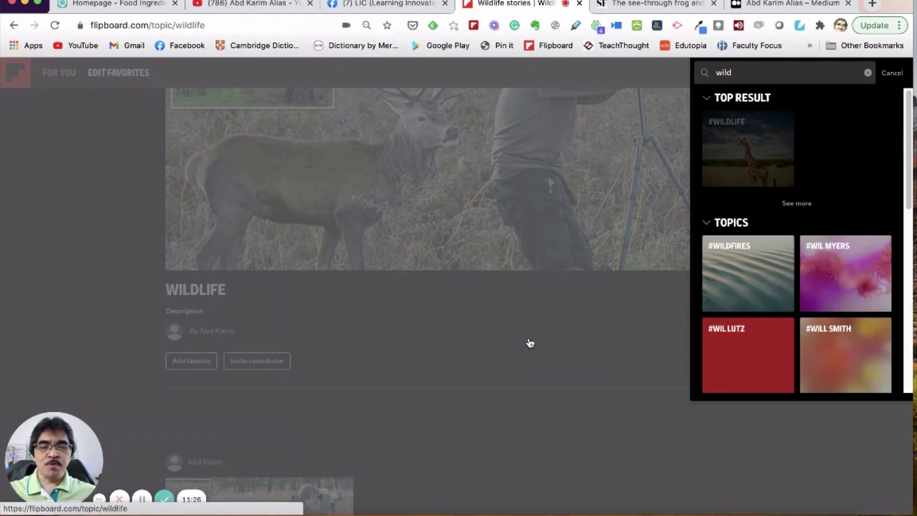
pyautogui.scroll(-10, 555, 334)
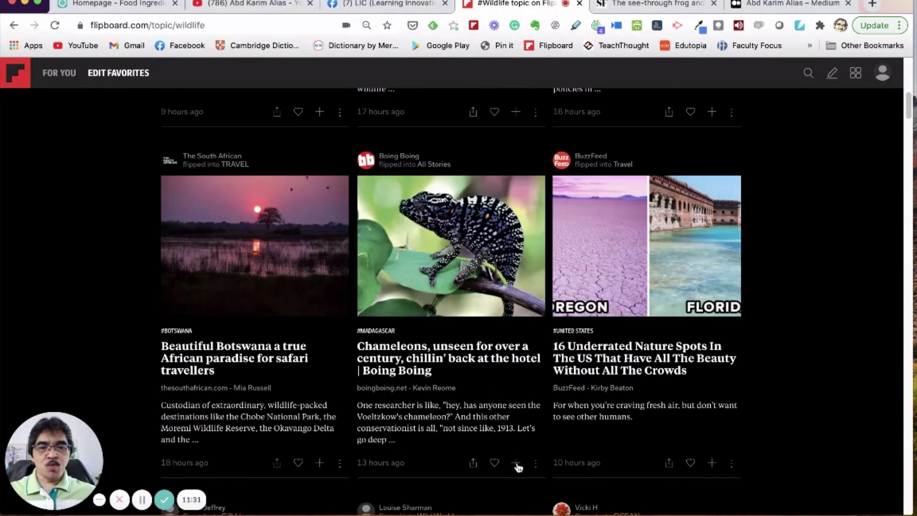
# Step: Flip the Chameleons and Beautiful Botswana articles into Wildlife, then begin flipping the otters commentary
pyautogui.click(515, 463)
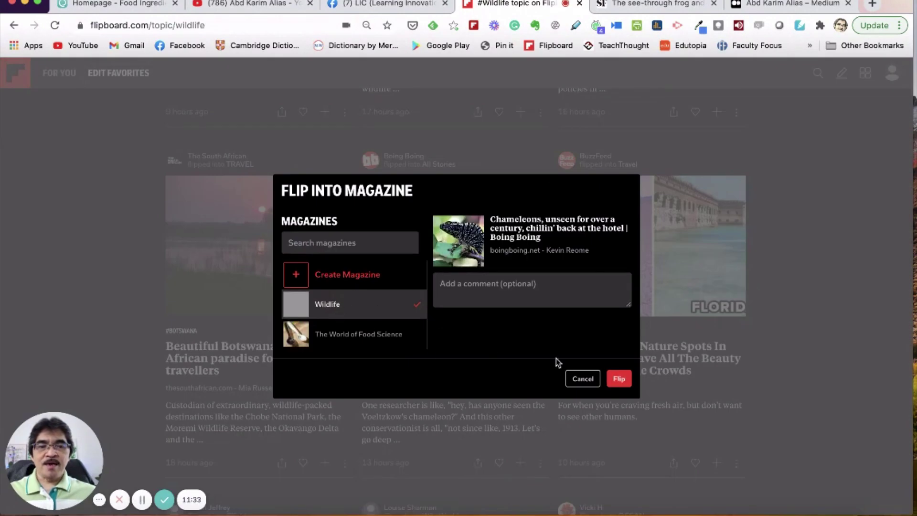
pyautogui.click(619, 379)
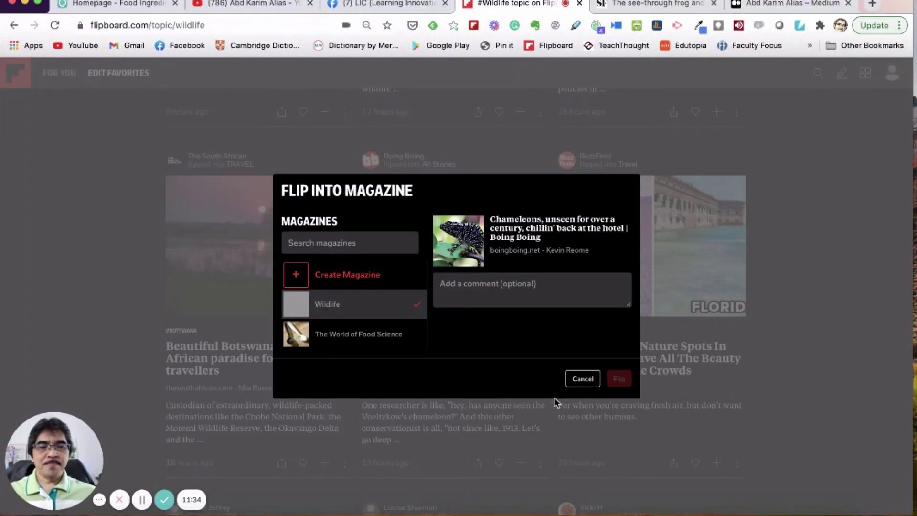
pyautogui.scroll(-2, 535, 399)
pyautogui.scroll(-1, 516, 398)
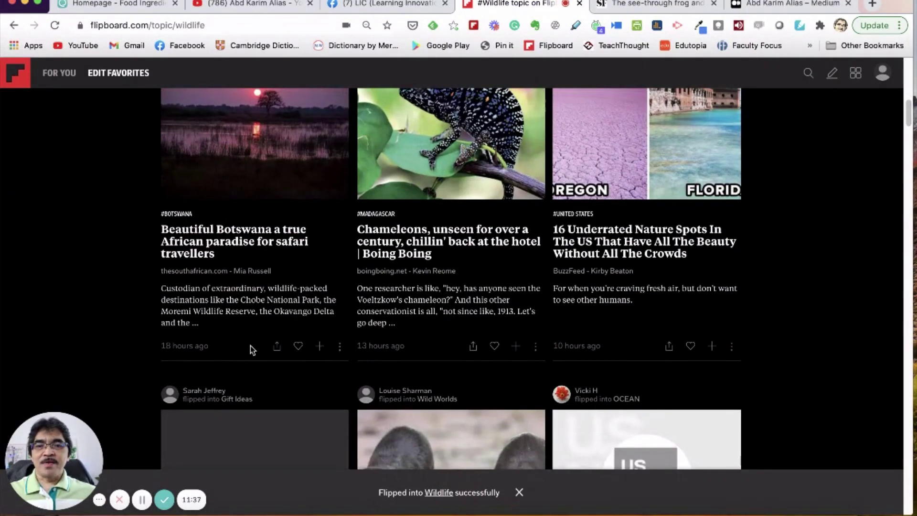
pyautogui.click(320, 347)
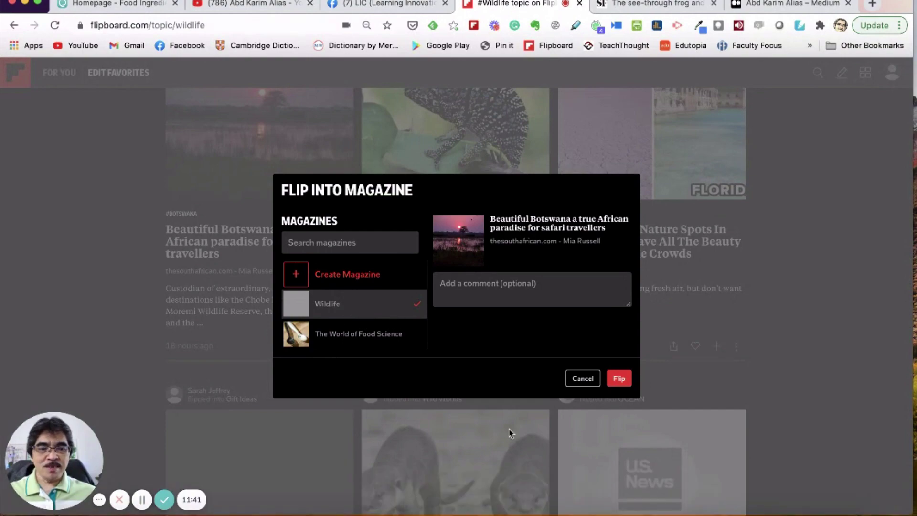
pyautogui.click(620, 379)
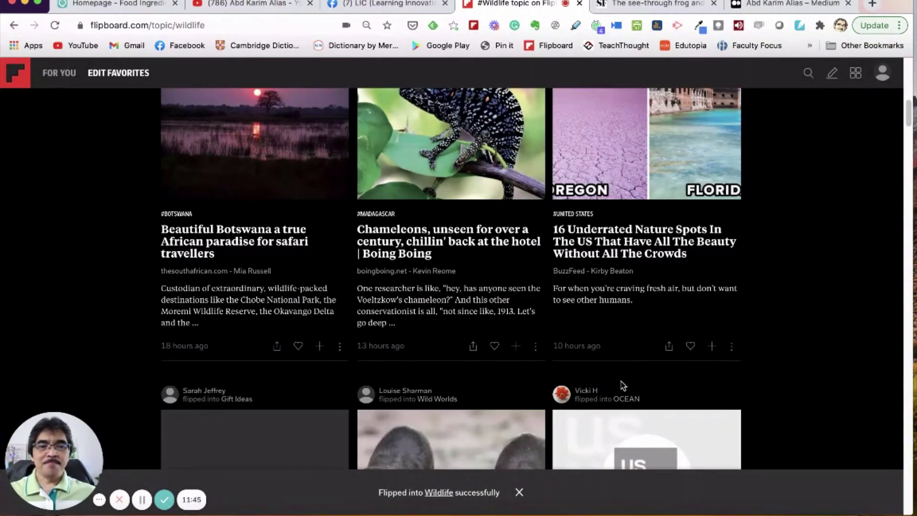
pyautogui.scroll(-6, 602, 379)
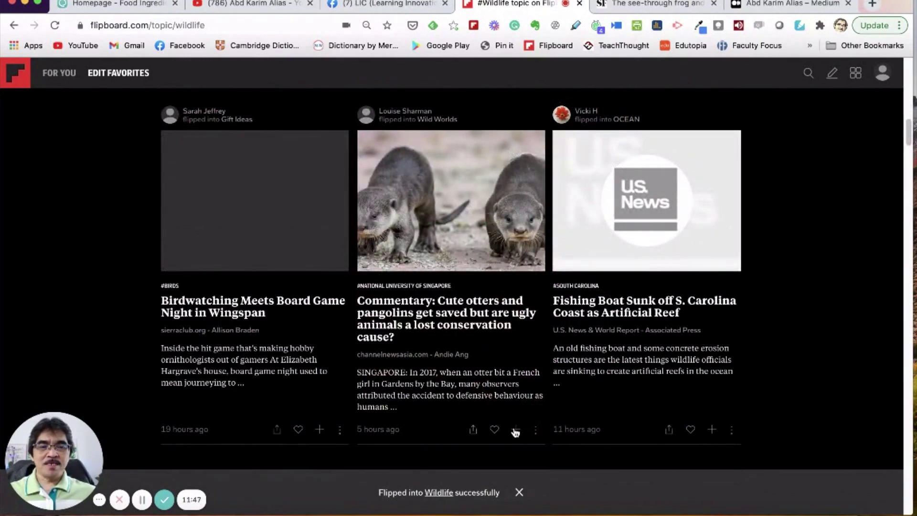
pyautogui.click(516, 430)
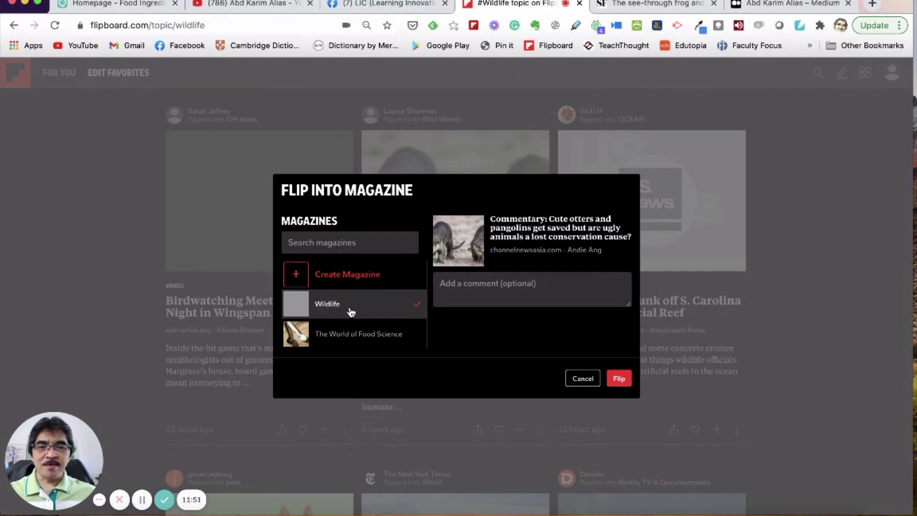
pyautogui.click(478, 287)
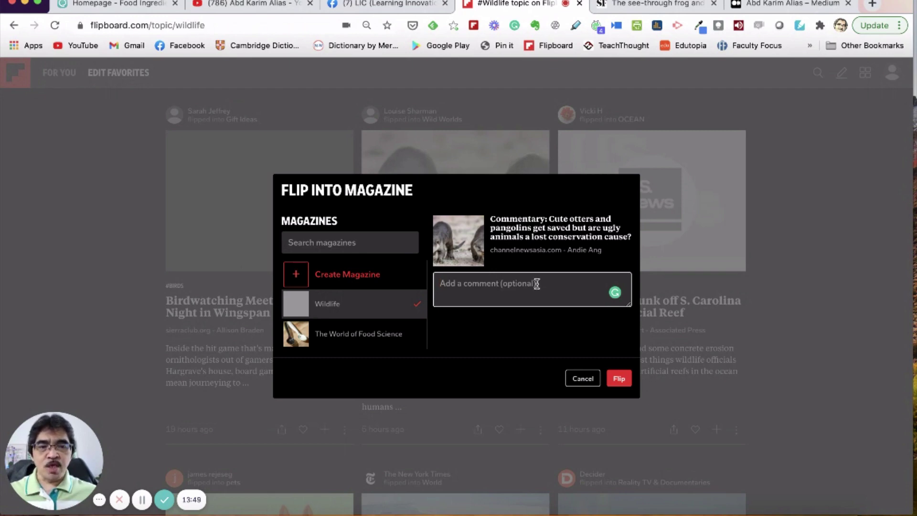
# Step: Finish flipping the otters commentary, then flip the iceberg and Earth's Great Seasons stories into Wildlife
pyautogui.click(620, 379)
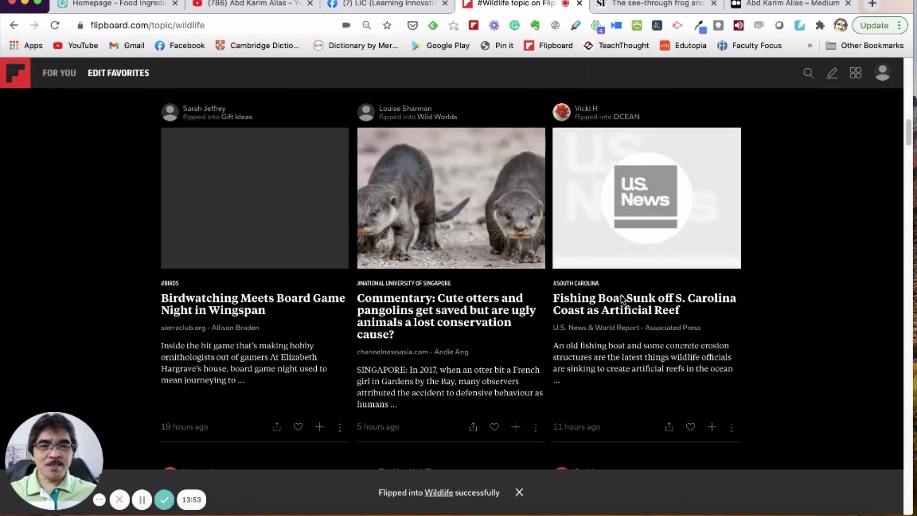
pyautogui.scroll(-5, 620, 303)
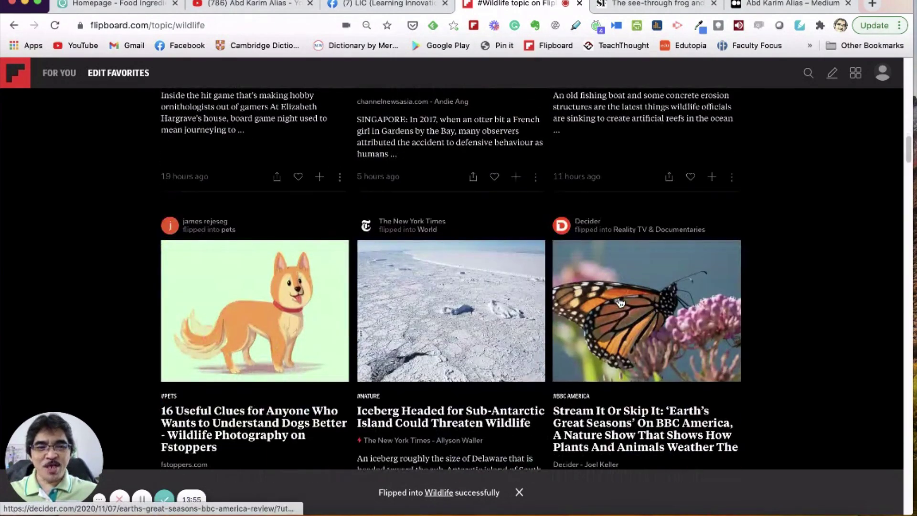
pyautogui.scroll(-2, 620, 302)
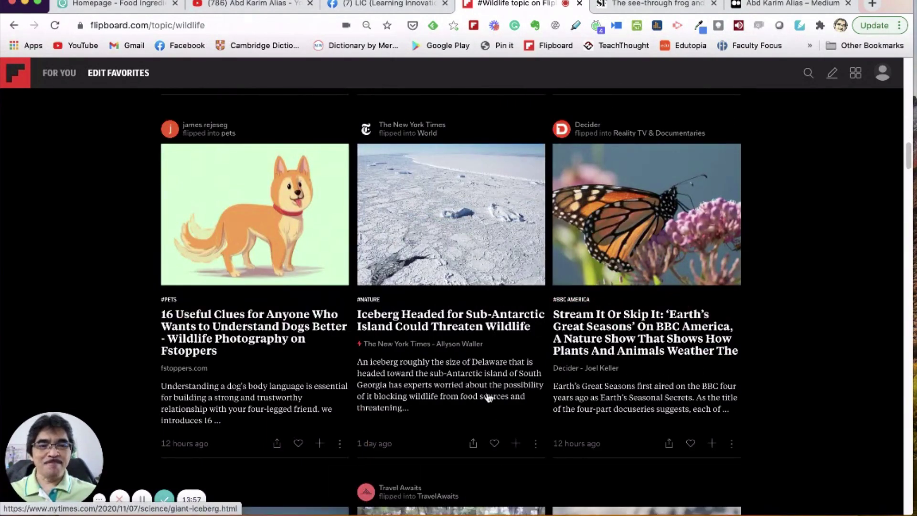
pyautogui.click(515, 445)
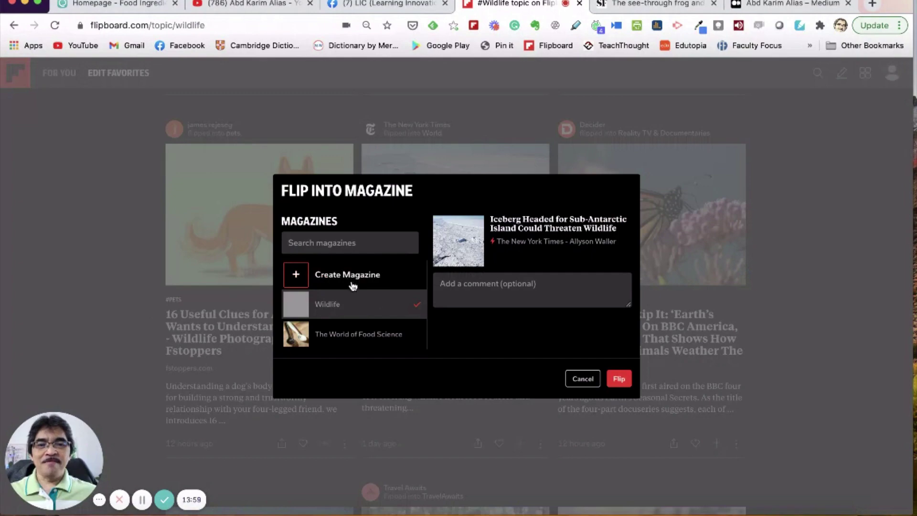
pyautogui.click(623, 380)
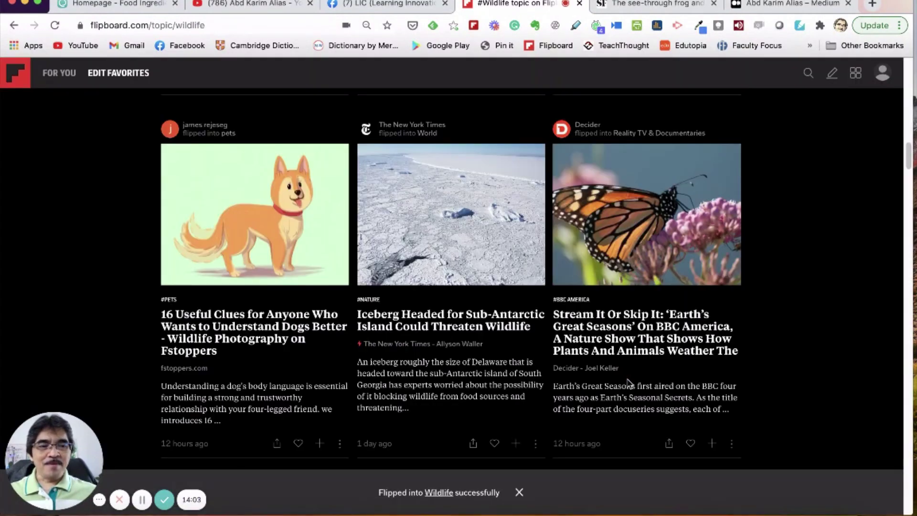
pyautogui.click(713, 443)
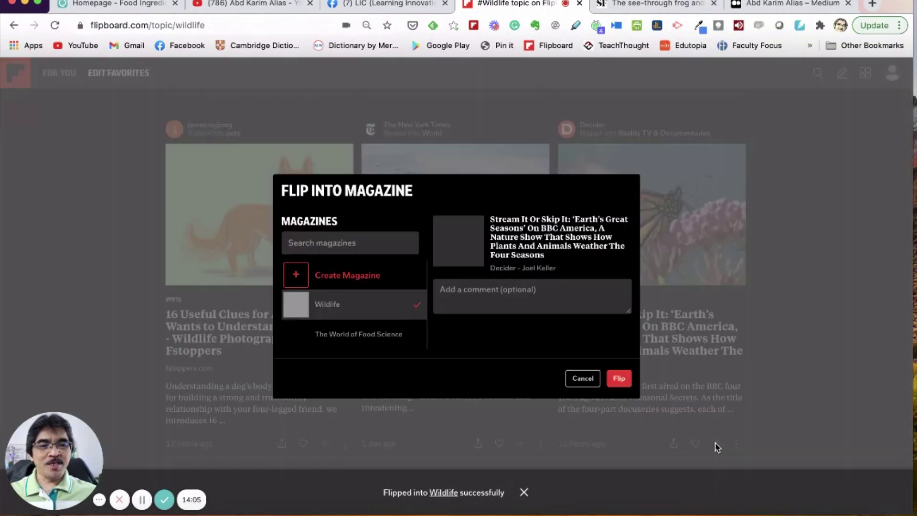
pyautogui.click(617, 382)
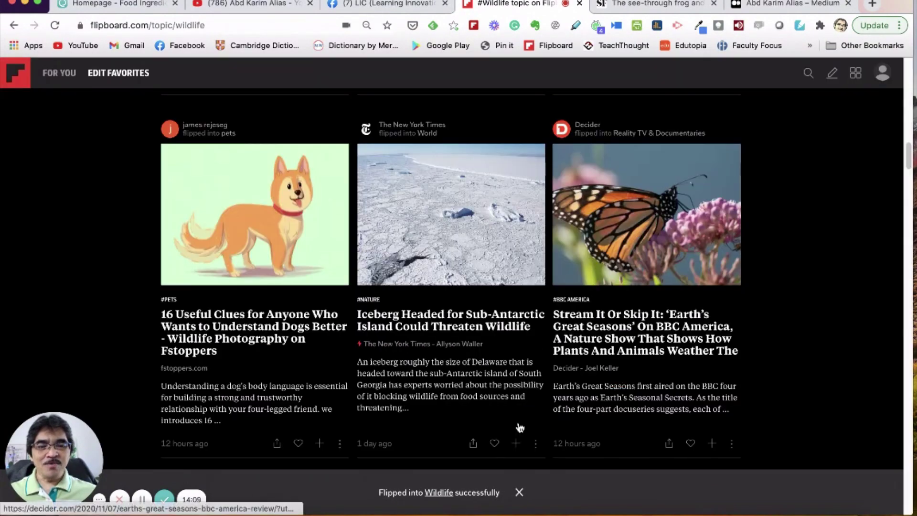
# Step: Open Wildlife from the profile, reload it, and review its six stories under the butterfly cover
pyautogui.click(882, 74)
pyautogui.click(874, 102)
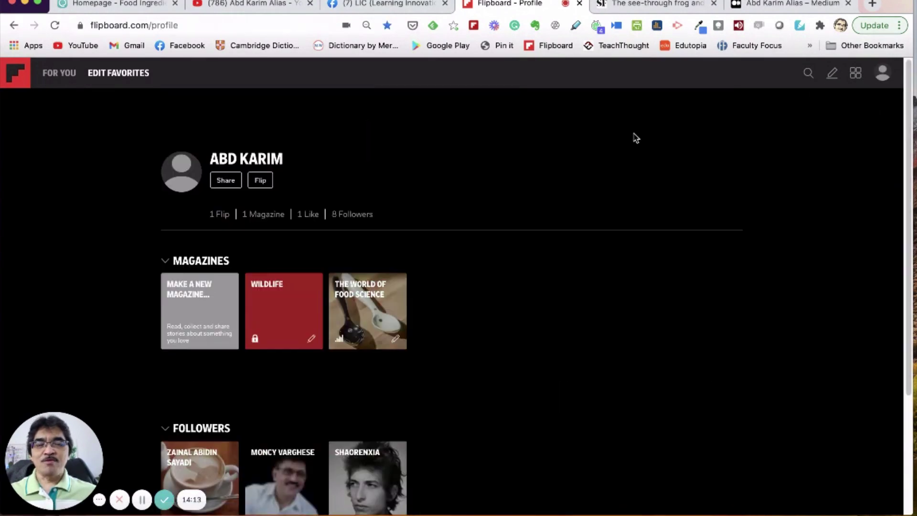
pyautogui.click(290, 321)
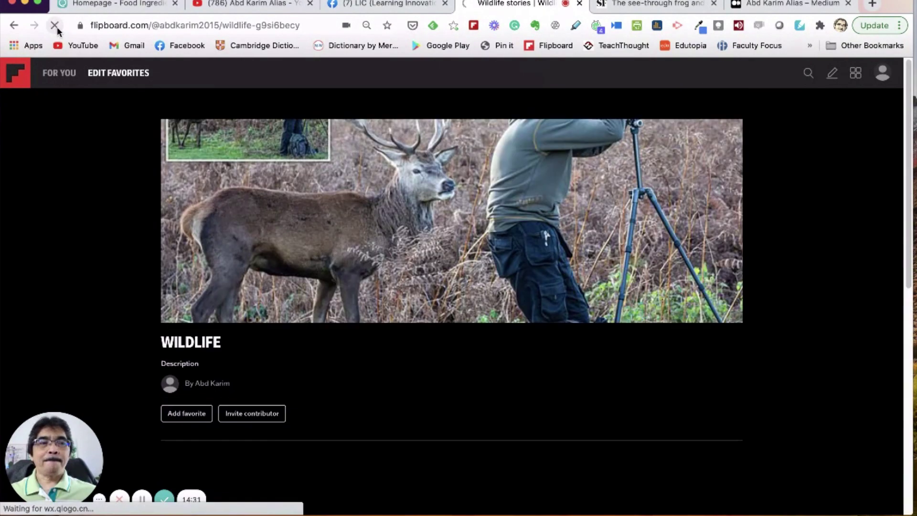
pyautogui.click(55, 25)
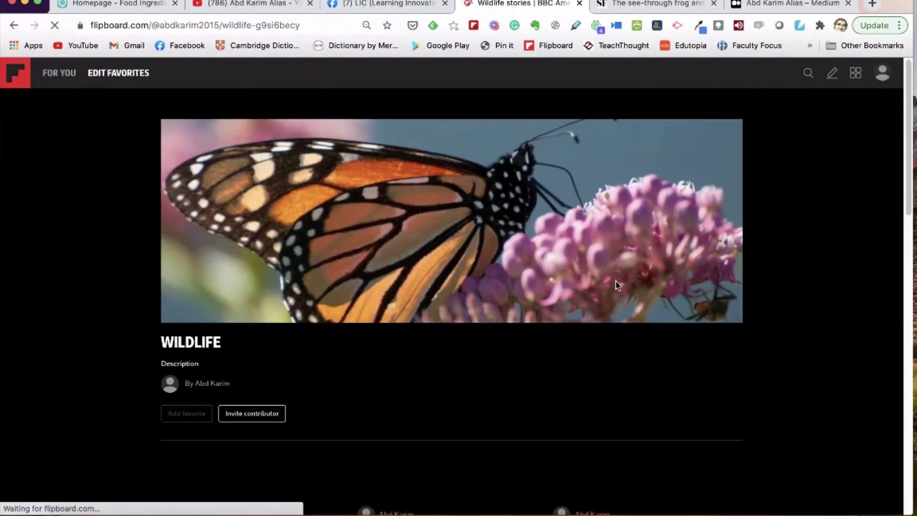
pyautogui.scroll(-9, 620, 284)
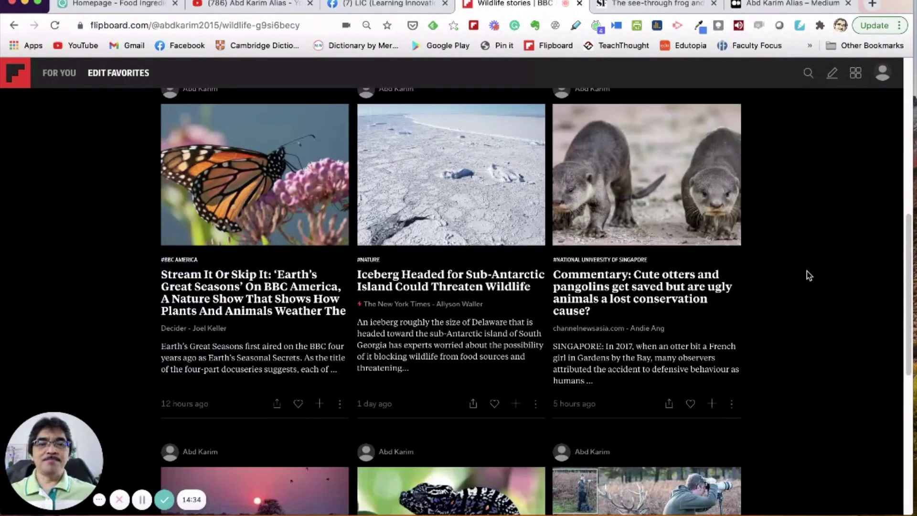
pyautogui.scroll(-9, 808, 270)
pyautogui.scroll(18, 808, 270)
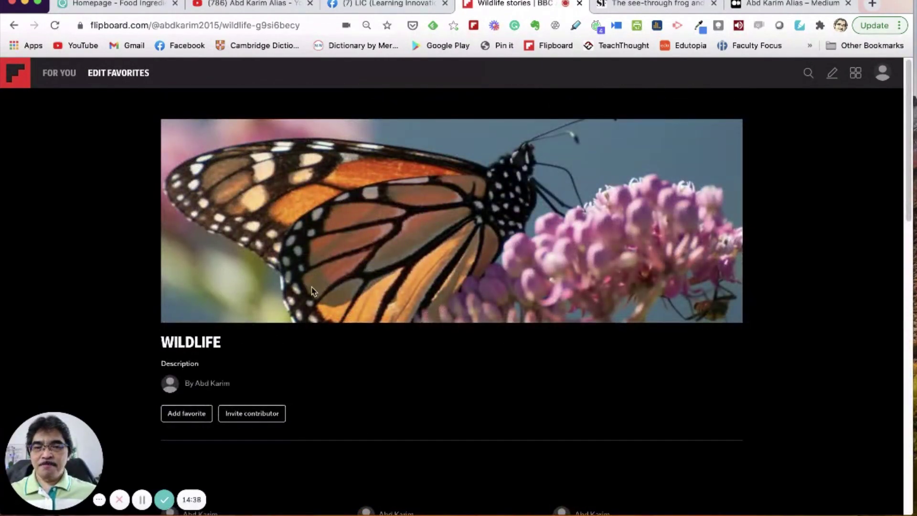
pyautogui.scroll(-1, 462, 276)
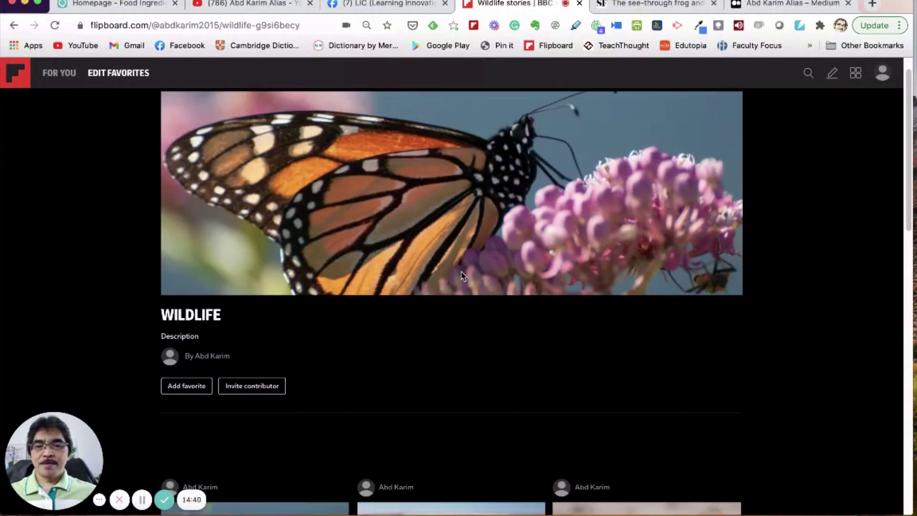
pyautogui.scroll(-8, 444, 286)
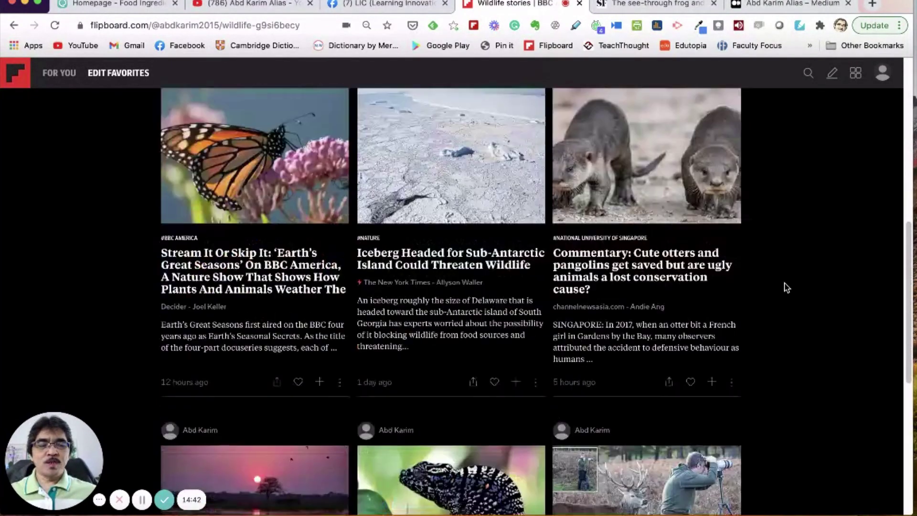
pyautogui.scroll(-7, 761, 278)
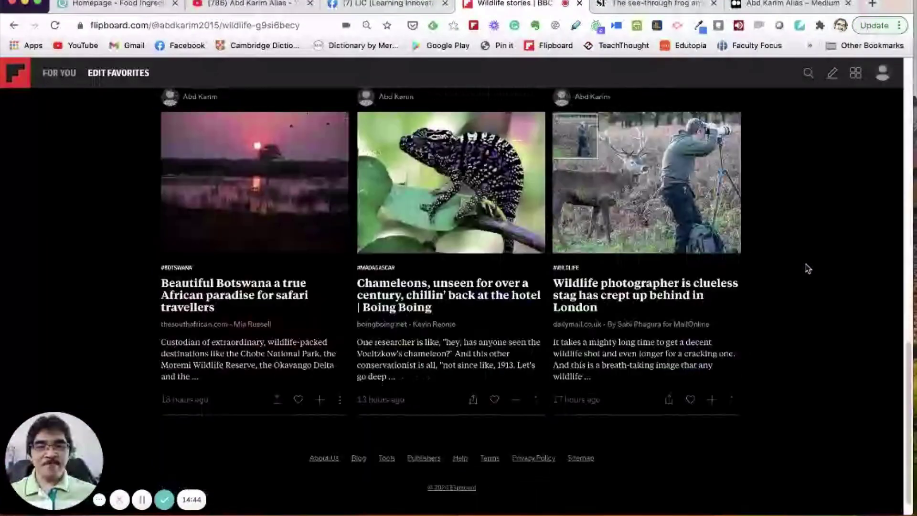
pyautogui.scroll(9, 807, 268)
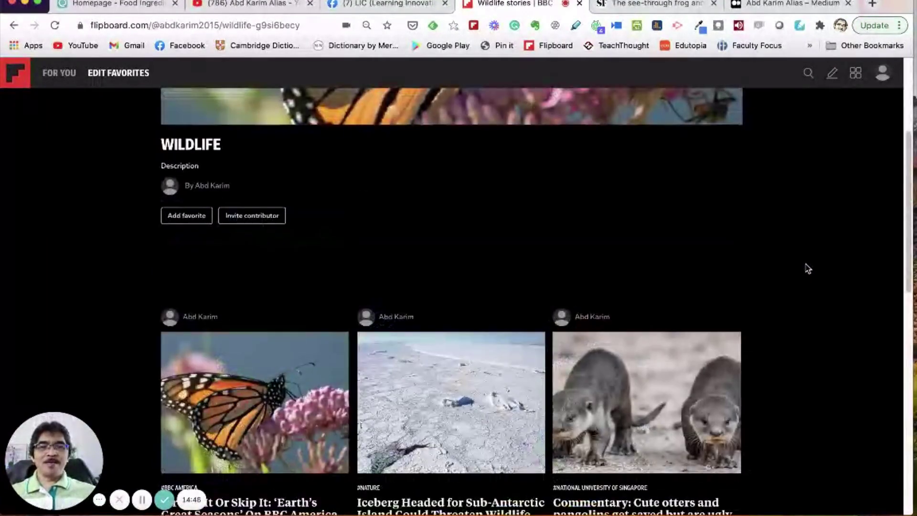
pyautogui.scroll(4, 807, 268)
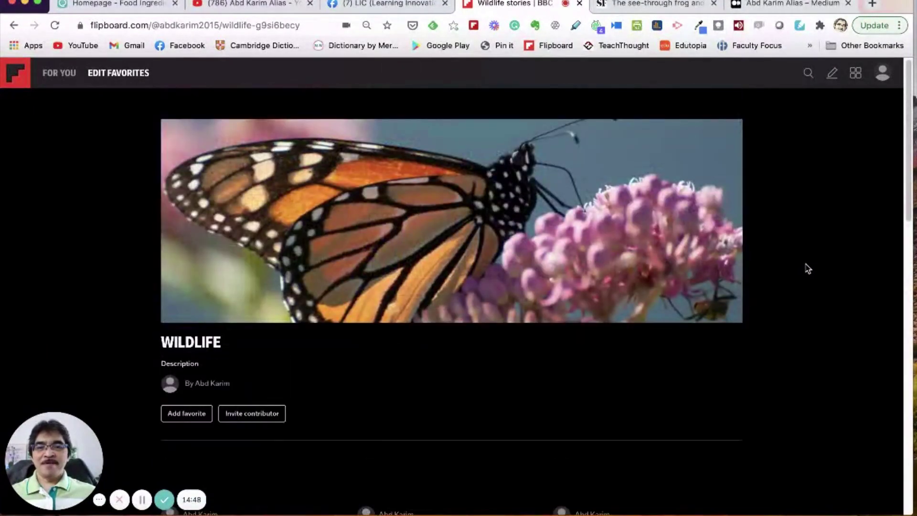
pyautogui.scroll(-12, 807, 268)
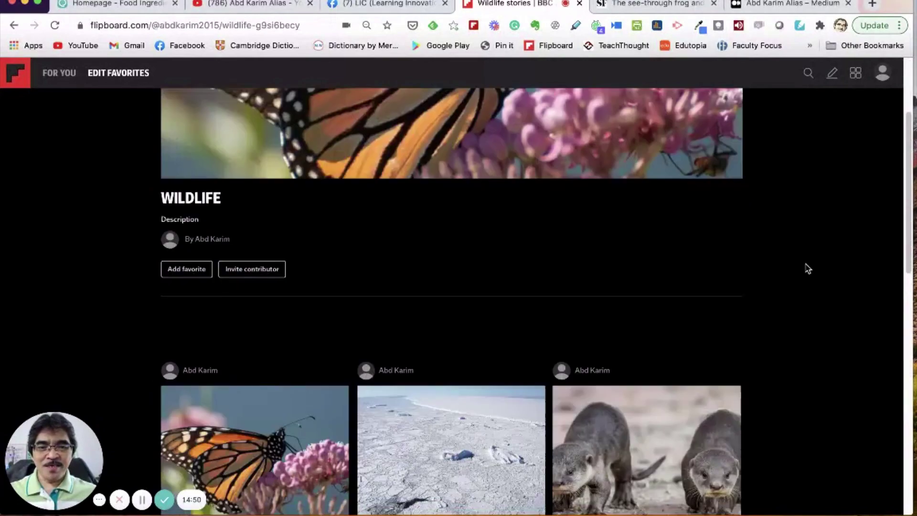
pyautogui.scroll(-5, 807, 268)
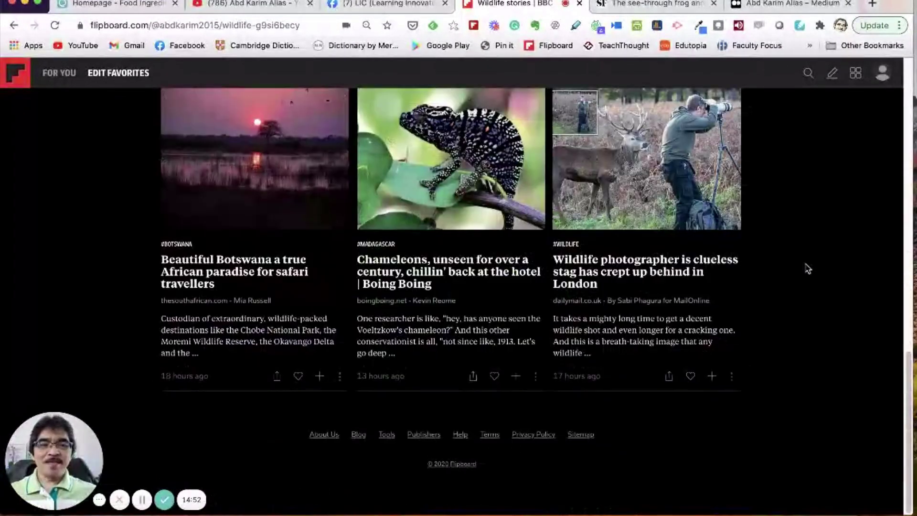
pyautogui.scroll(17, 835, 293)
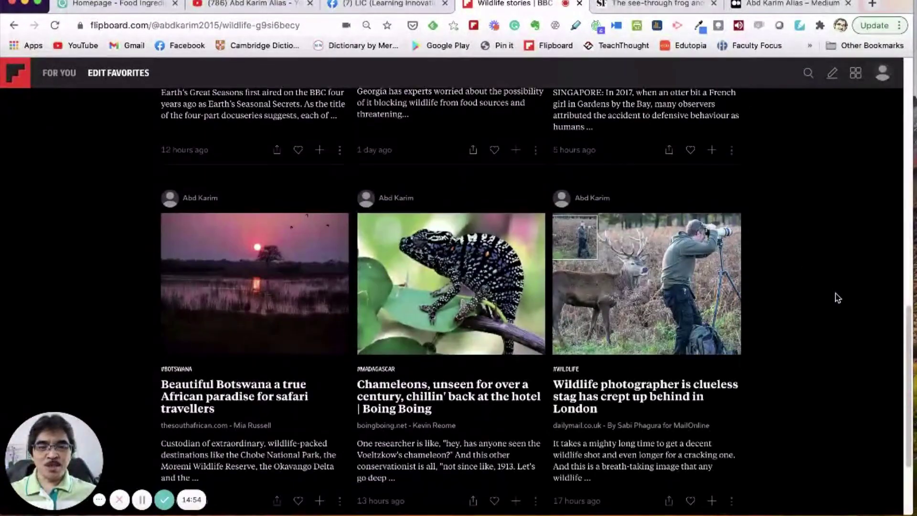
pyautogui.scroll(3, 836, 293)
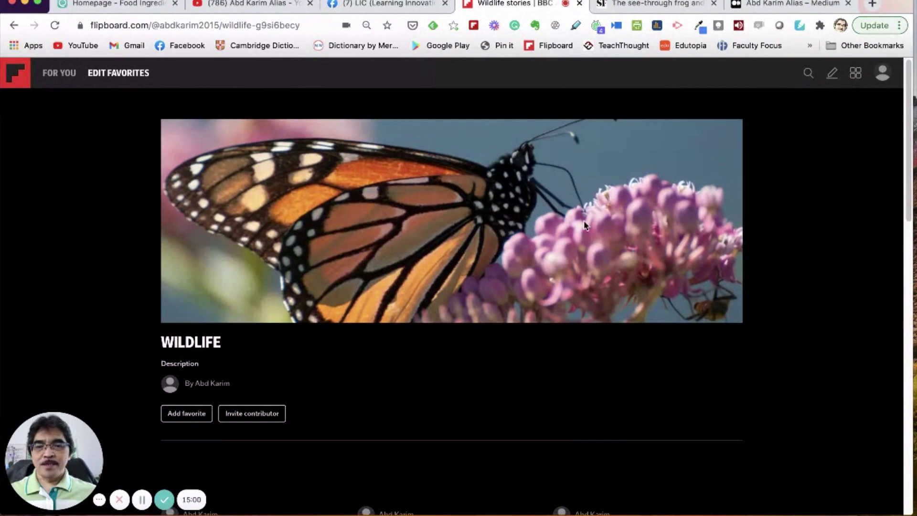
pyautogui.scroll(-3, 591, 236)
pyautogui.scroll(3, 575, 240)
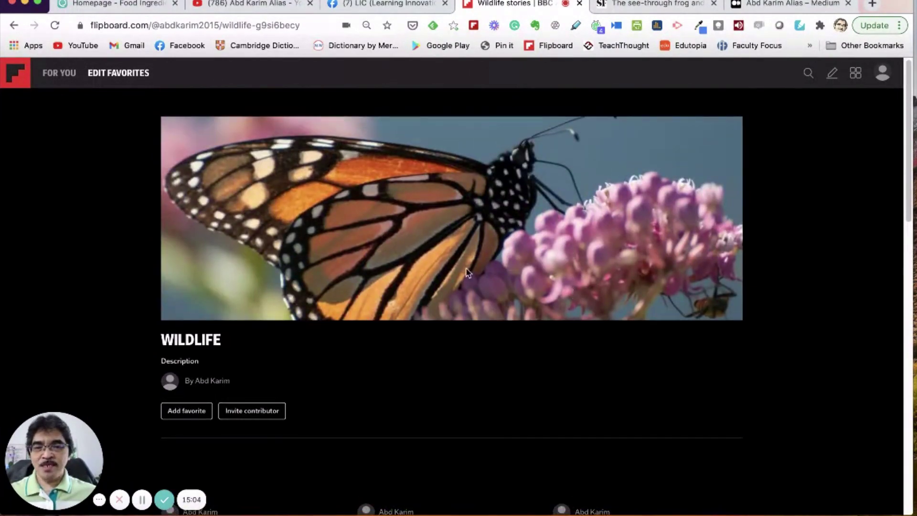
pyautogui.rightClick(474, 223)
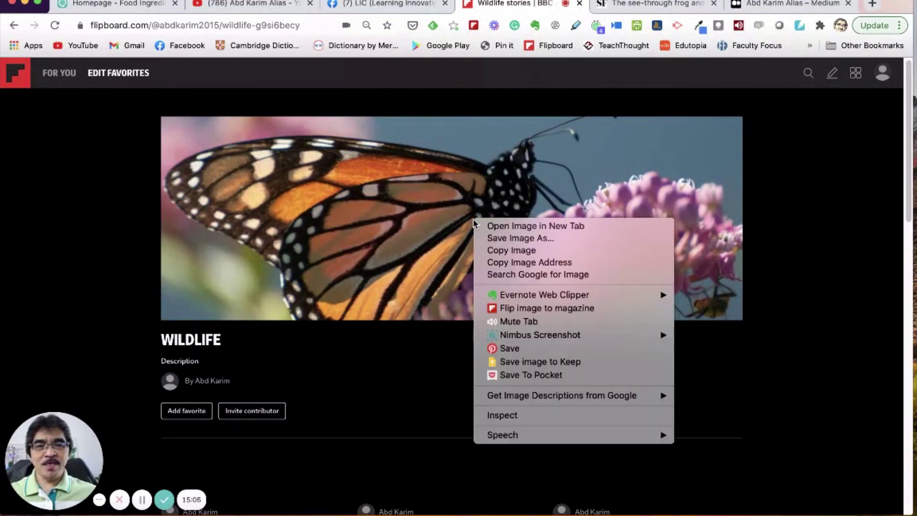
pyautogui.click(411, 234)
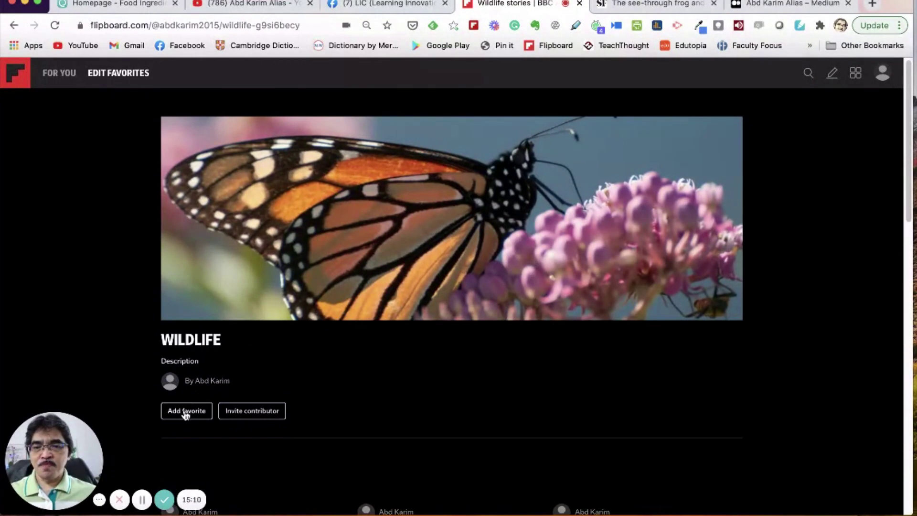
pyautogui.click(186, 413)
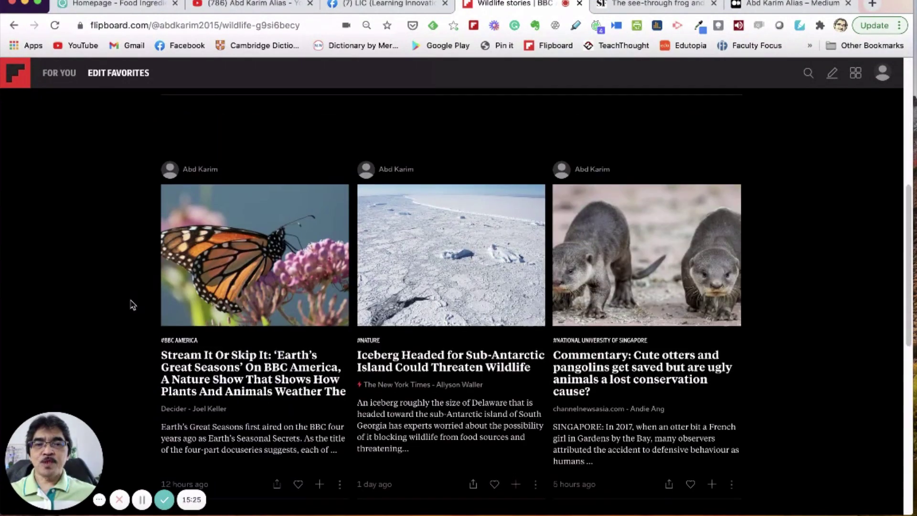
pyautogui.scroll(5, 128, 303)
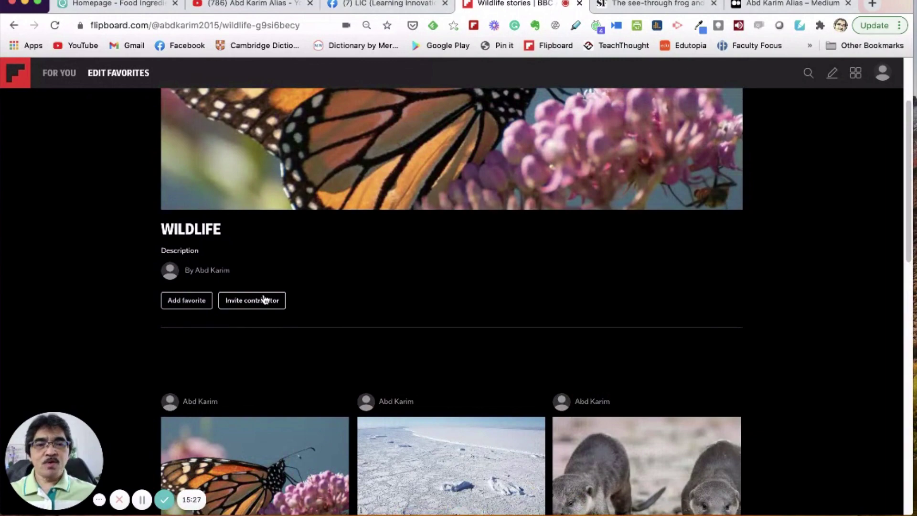
pyautogui.scroll(3, 265, 300)
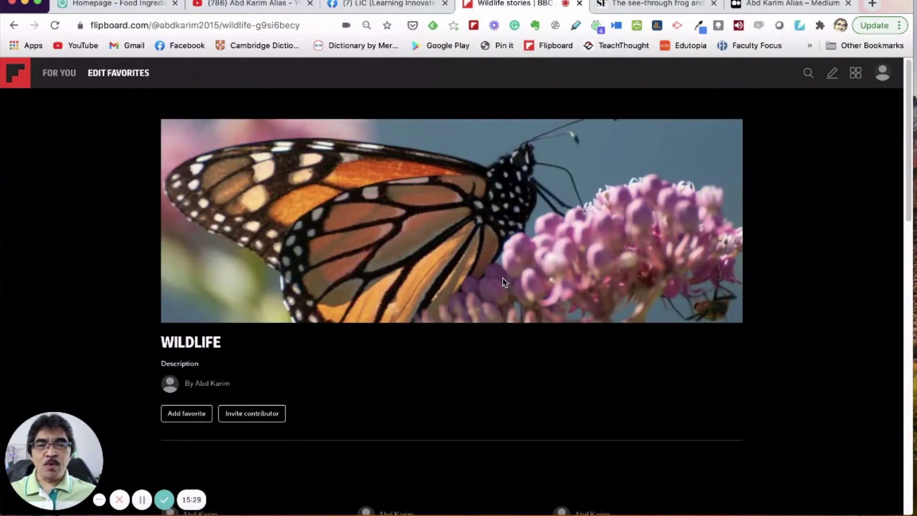
pyautogui.scroll(-1, 461, 299)
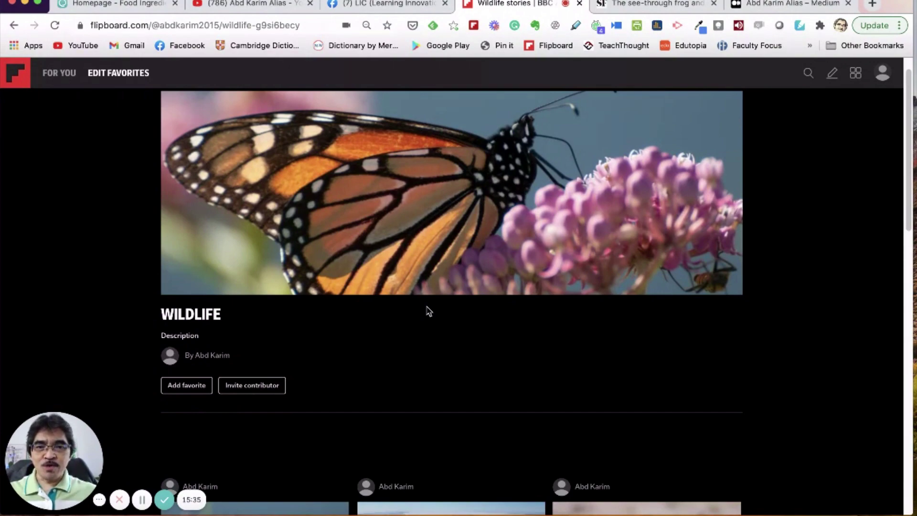
pyautogui.scroll(-3, 278, 290)
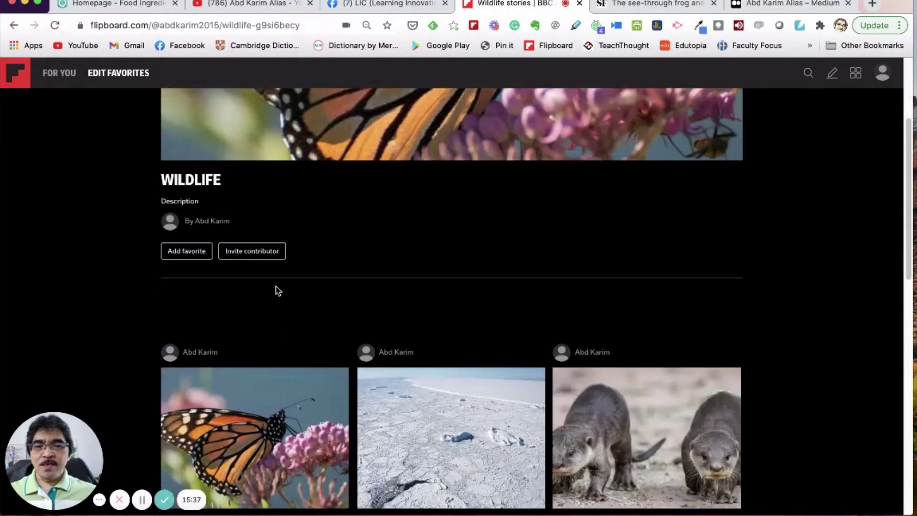
pyautogui.scroll(3, 277, 290)
pyautogui.scroll(2, 403, 279)
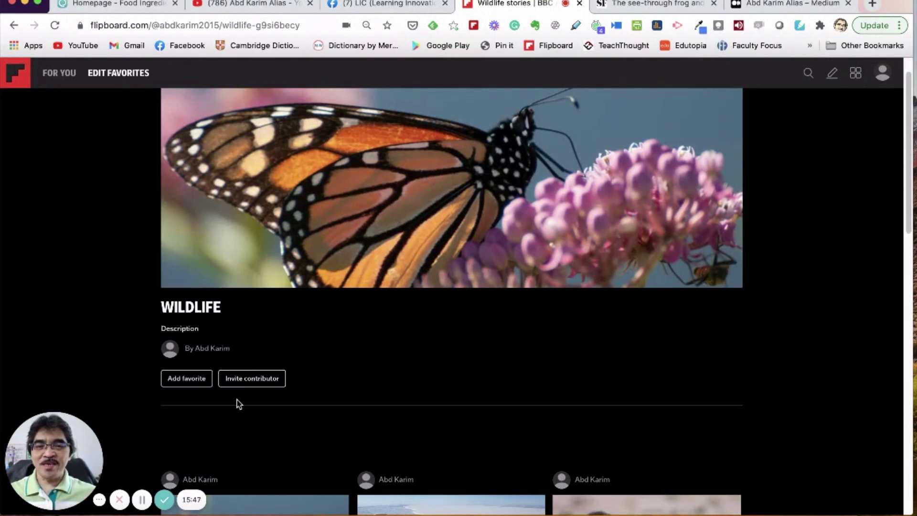
pyautogui.click(245, 380)
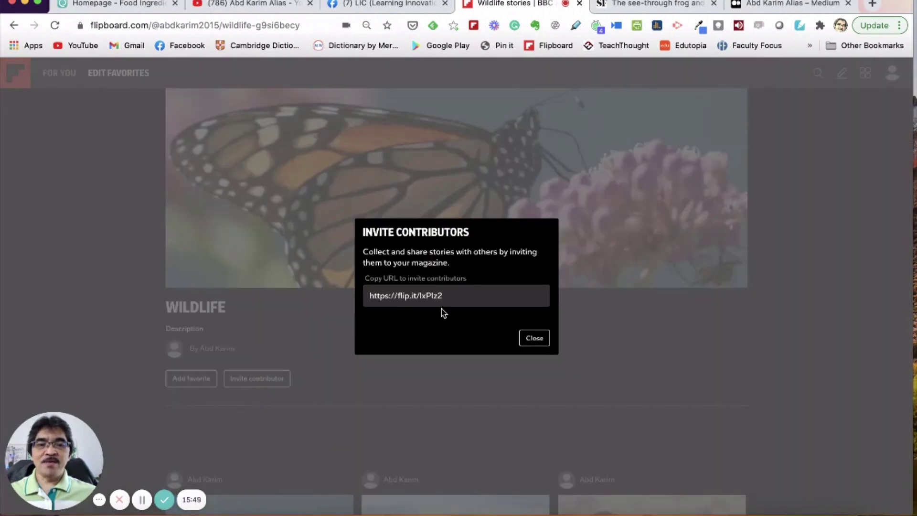
pyautogui.click(454, 296)
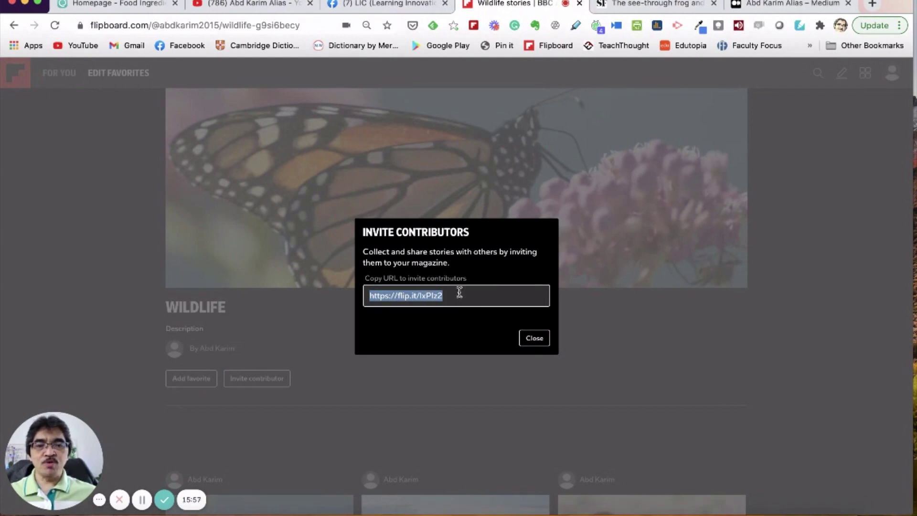
pyautogui.click(533, 339)
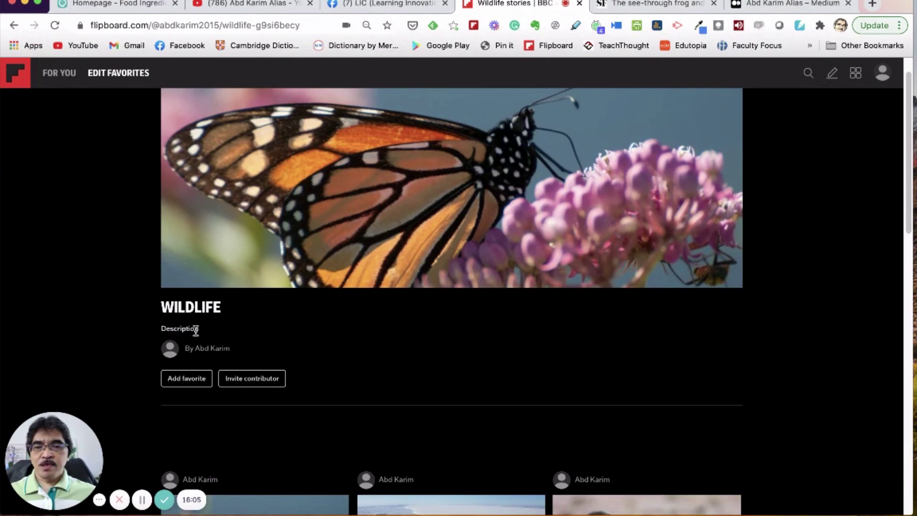
# Step: Browse the profile's Wildlife and The World of Food Science magazines and followers, then switch to For You
pyautogui.click(886, 78)
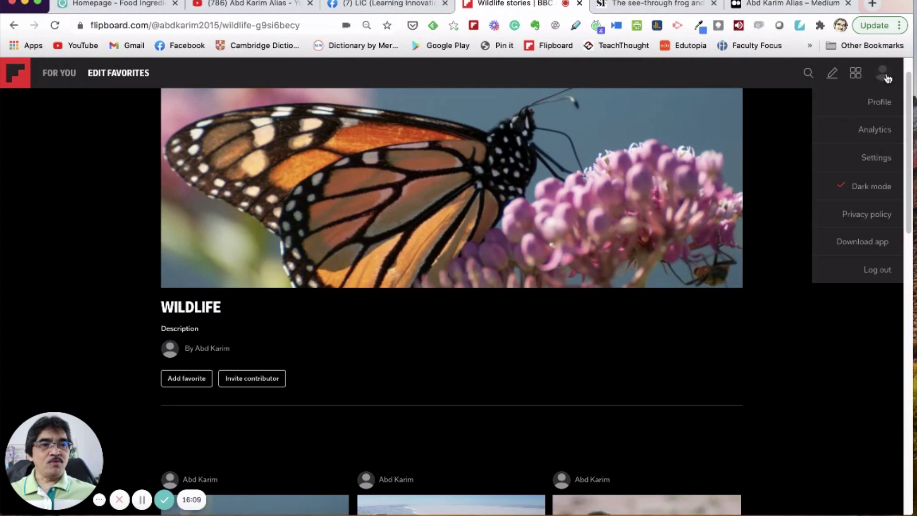
pyautogui.click(883, 104)
pyautogui.scroll(-1, 496, 284)
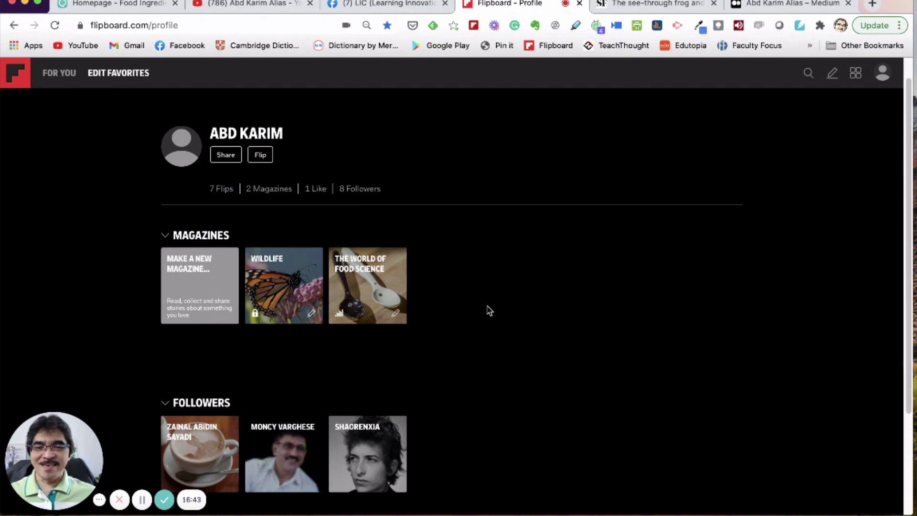
pyautogui.scroll(-3, 490, 310)
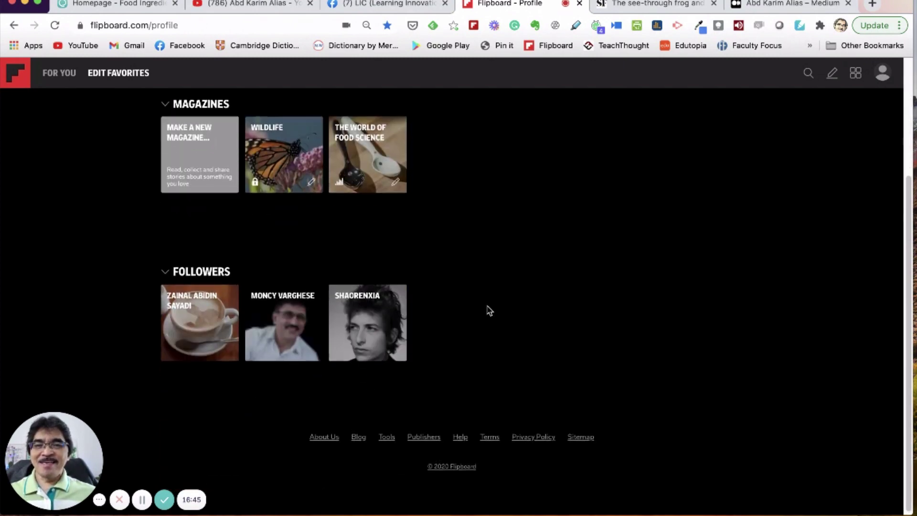
pyautogui.scroll(4, 489, 310)
pyautogui.scroll(-3, 490, 311)
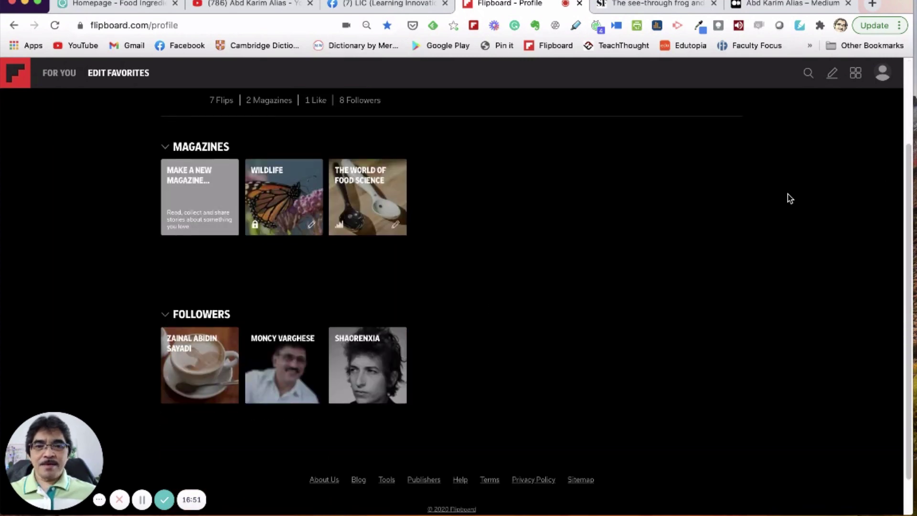
pyautogui.scroll(3, 789, 198)
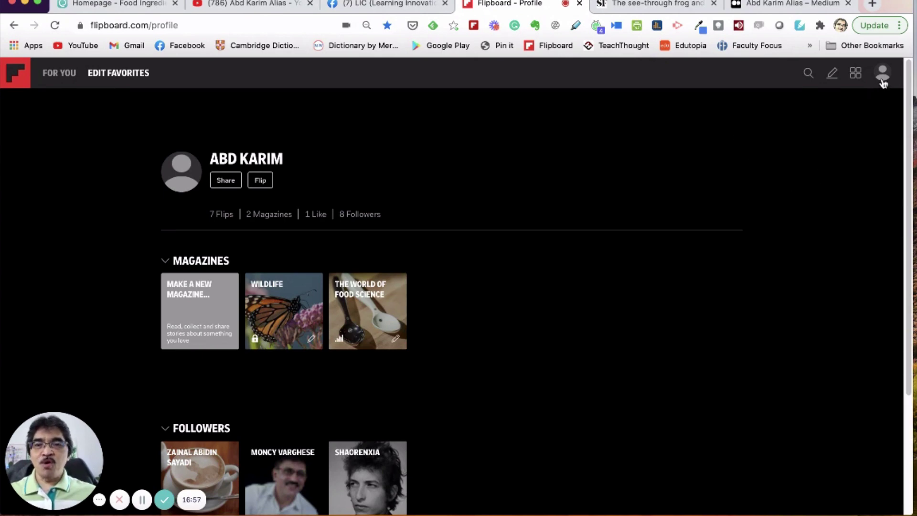
pyautogui.click(57, 76)
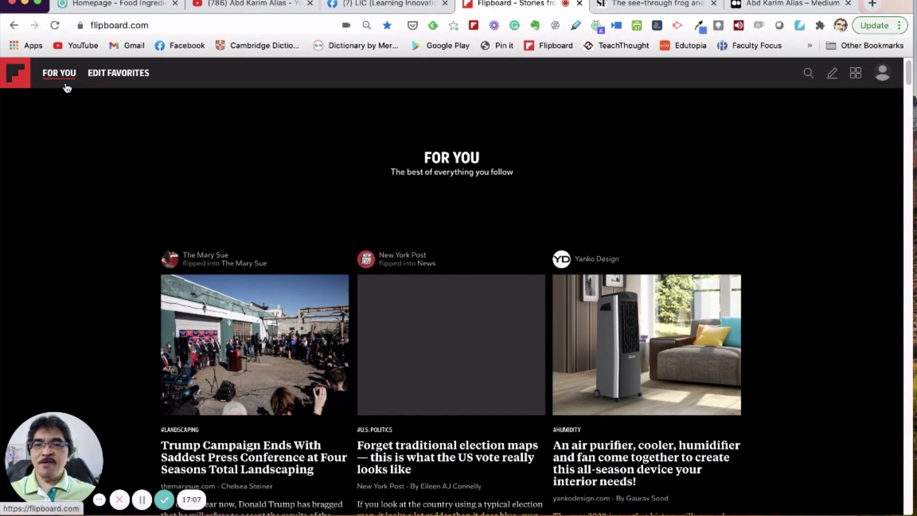
# Step: Scroll the For You feed, then go back to the profile page
pyautogui.scroll(-1, 393, 283)
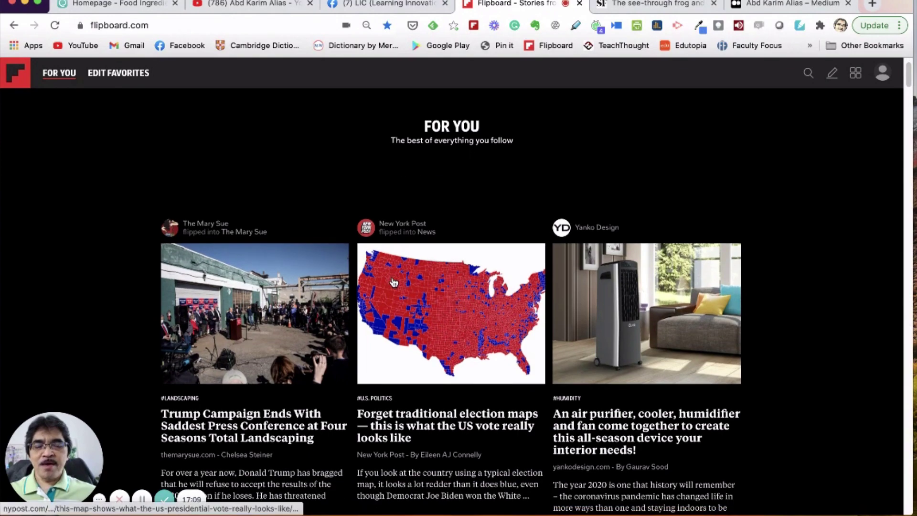
pyautogui.scroll(-3, 330, 296)
pyautogui.scroll(-4, 329, 296)
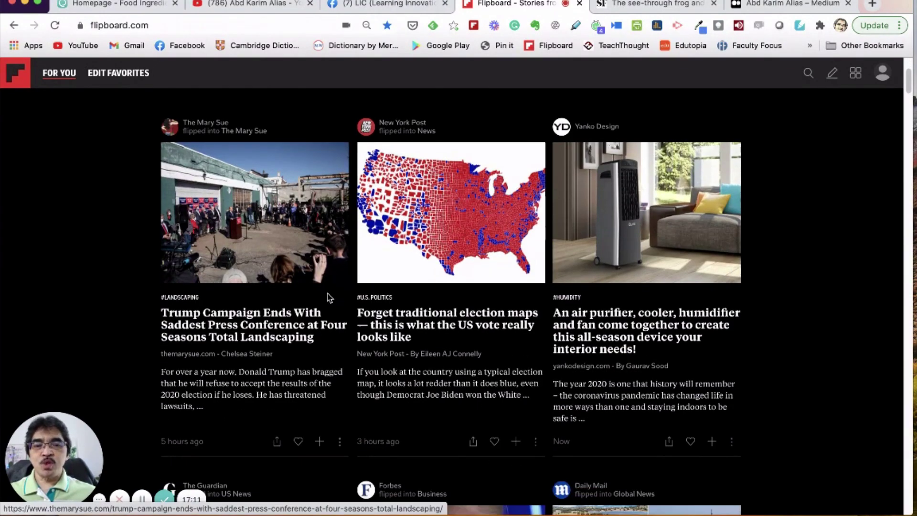
pyautogui.scroll(8, 375, 300)
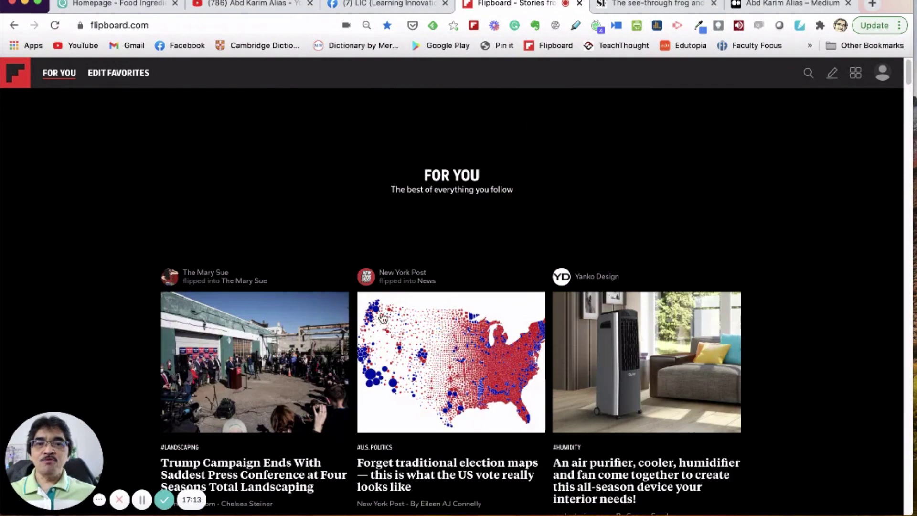
pyautogui.click(881, 76)
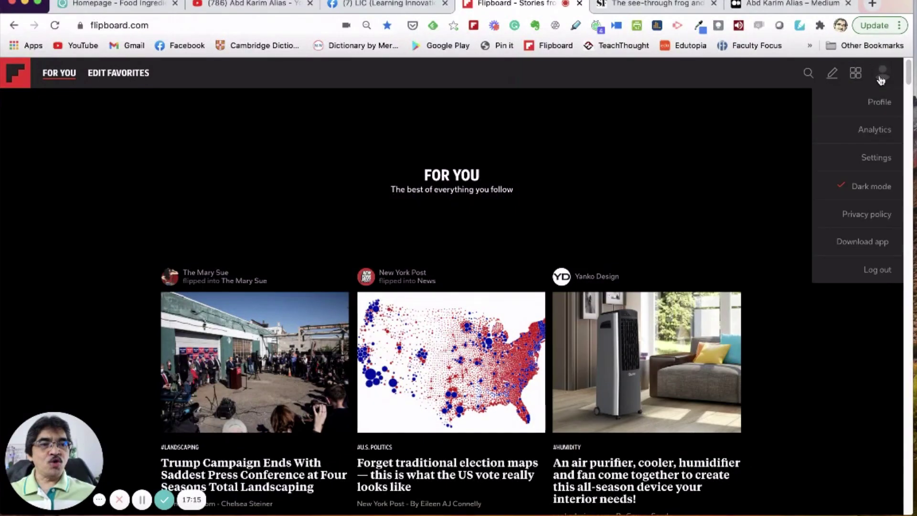
pyautogui.click(879, 98)
# Step: Open the Edit Favorites list, which shows no favorites yet
pyautogui.scroll(-4, 610, 192)
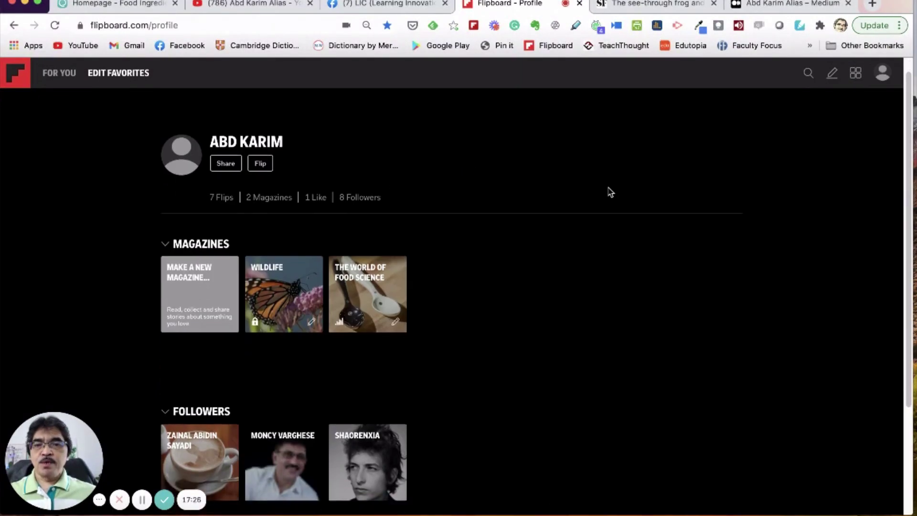
pyautogui.scroll(4, 610, 192)
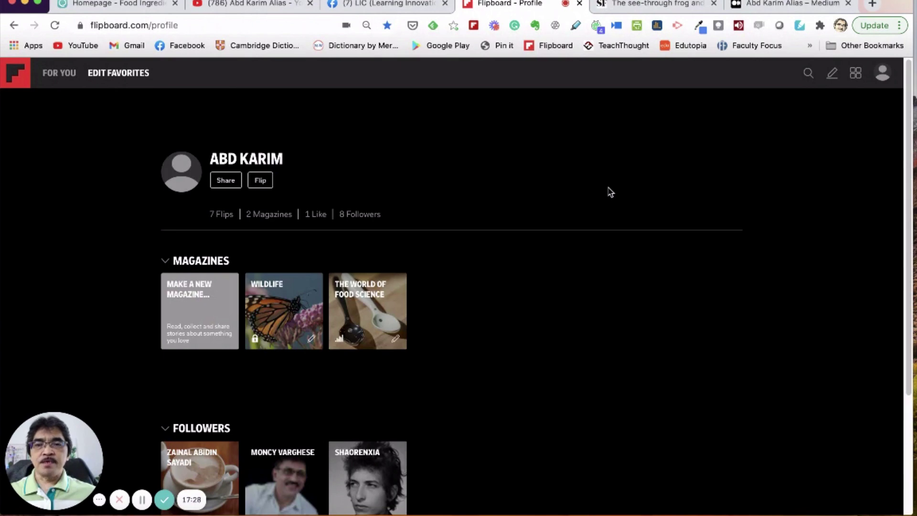
pyautogui.click(123, 78)
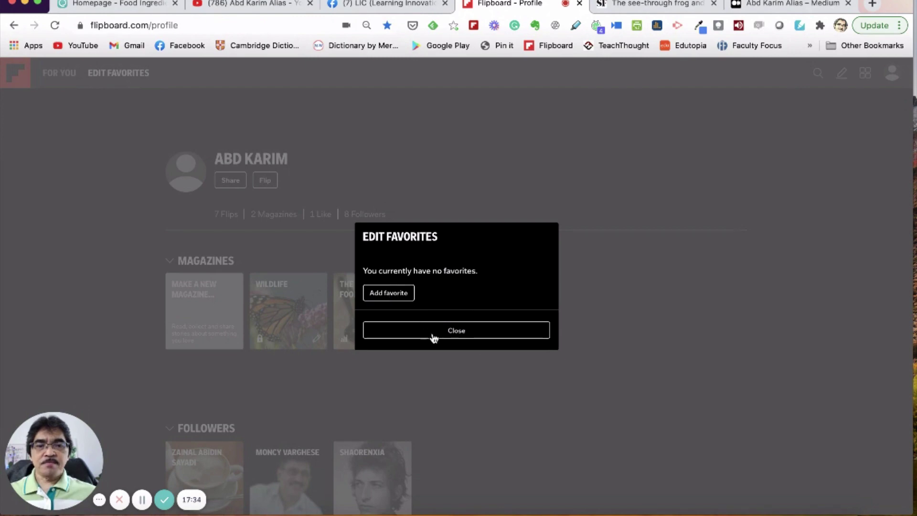
pyautogui.click(399, 296)
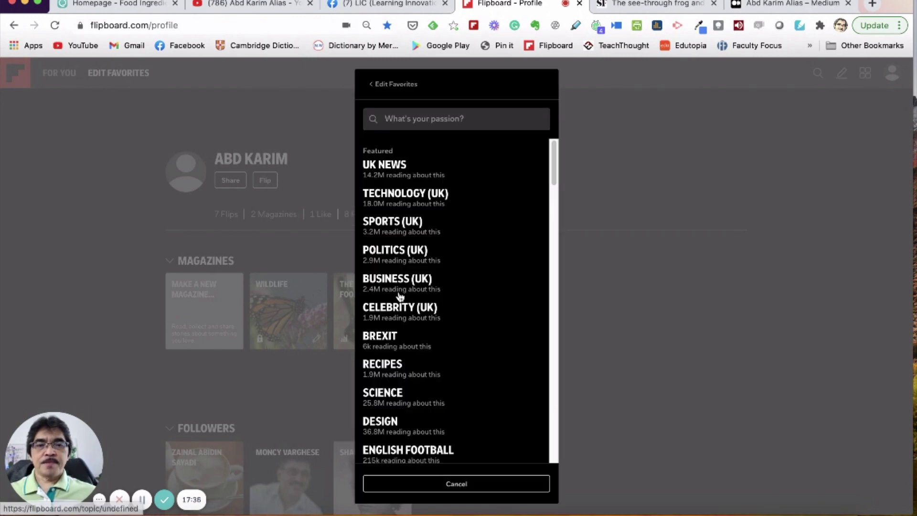
pyautogui.moveTo(555, 174); pyautogui.dragTo(537, 129)
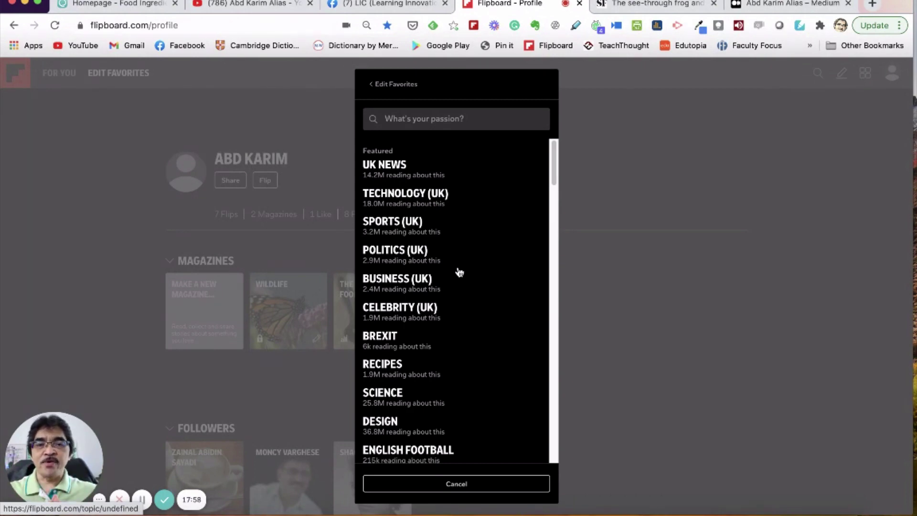
pyautogui.scroll(-5, 461, 272)
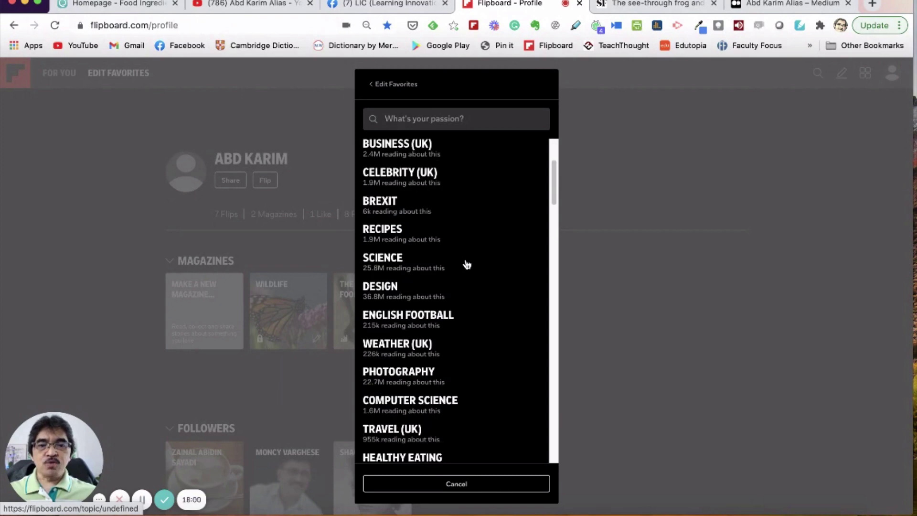
pyautogui.scroll(-10, 425, 271)
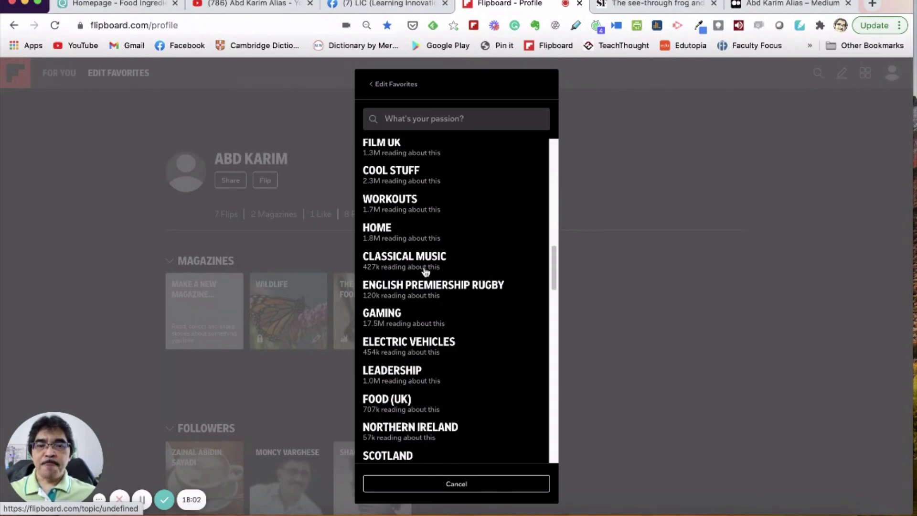
pyautogui.scroll(-20, 425, 272)
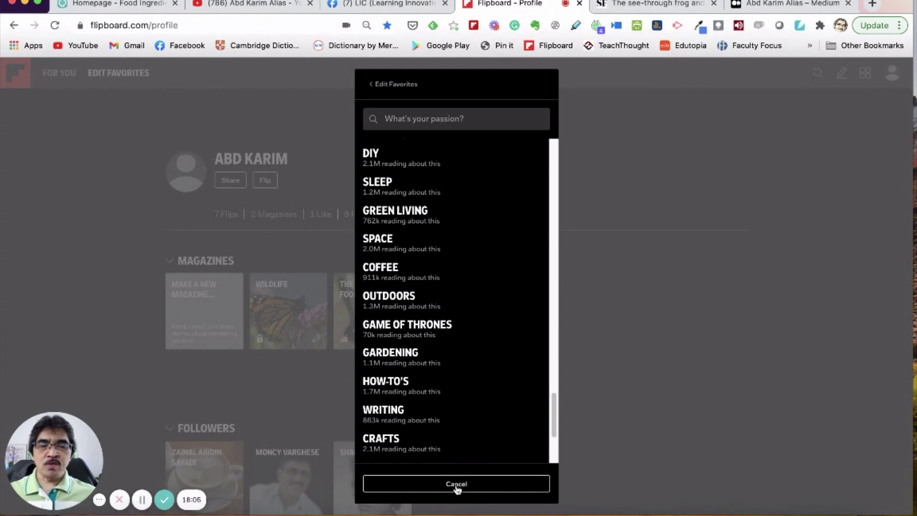
pyautogui.scroll(-5, 495, 253)
pyautogui.scroll(10, 478, 295)
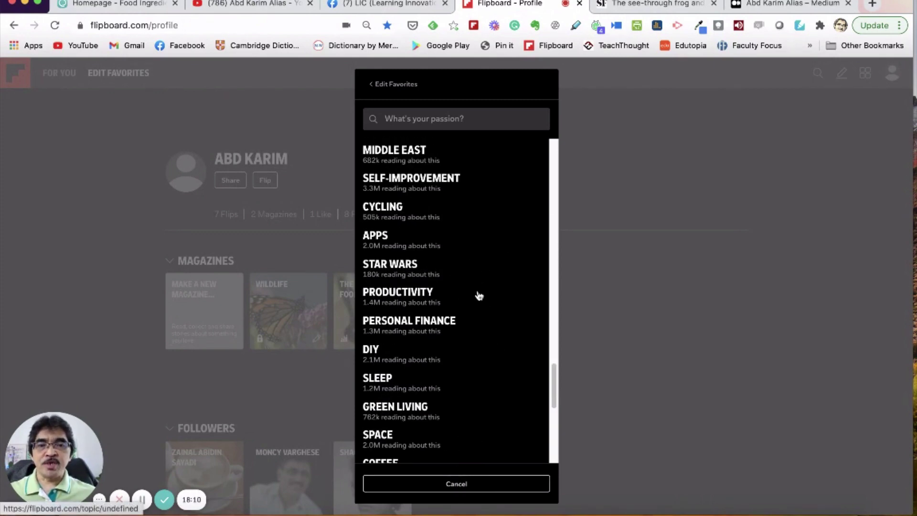
pyautogui.click(470, 487)
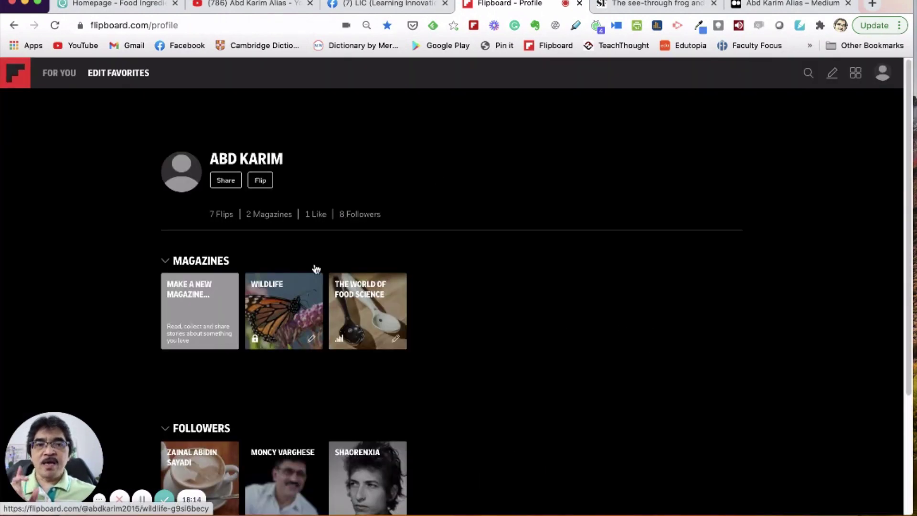
# Step: Open The World of Food Science magazine with its spoons cover from the profile's Magazines
pyautogui.click(361, 302)
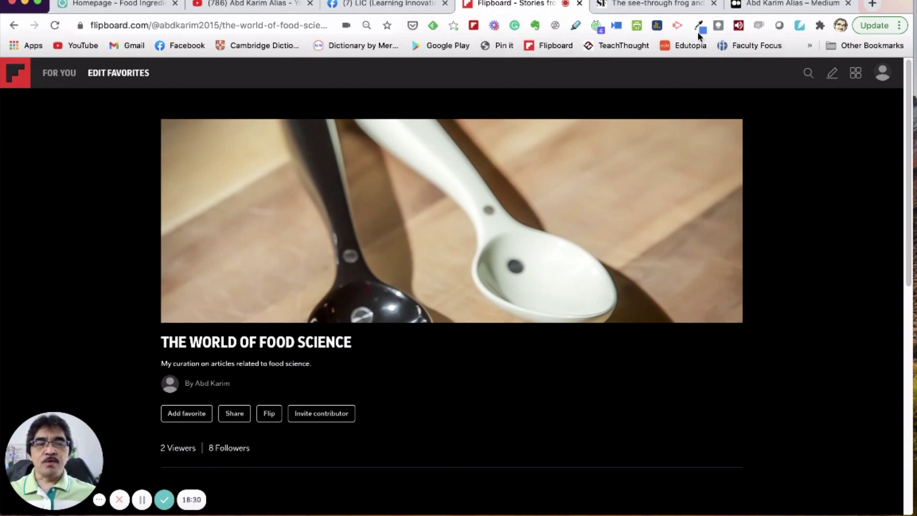
# Step: Search 'flipboard chrome' in a new tab and open the + Flip It extension's Web Store page
pyautogui.click(871, 4)
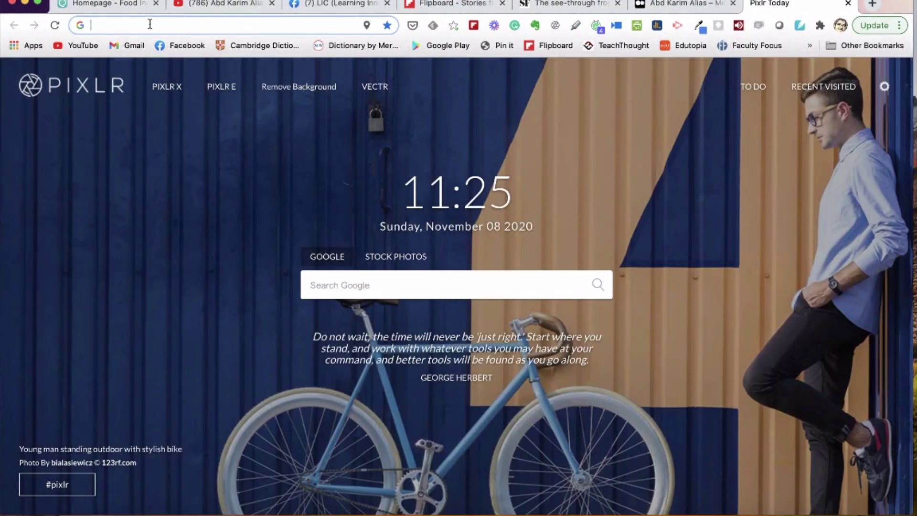
pyautogui.write('flipc')
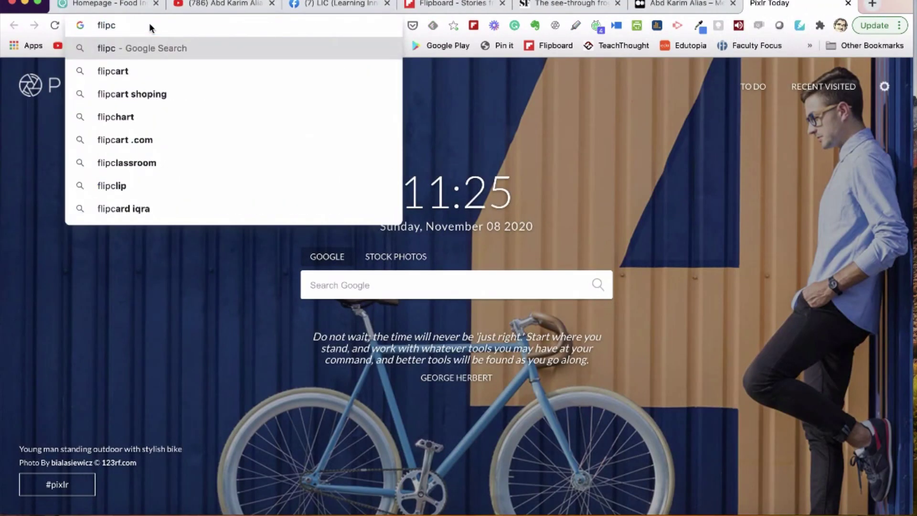
pyautogui.press('BackSpace')
pyautogui.write('boa')
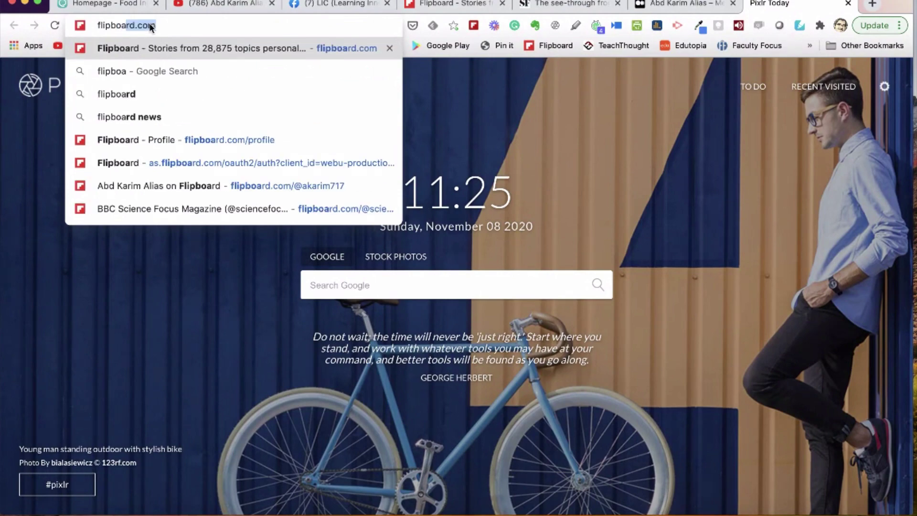
pyautogui.write('rd chrome')
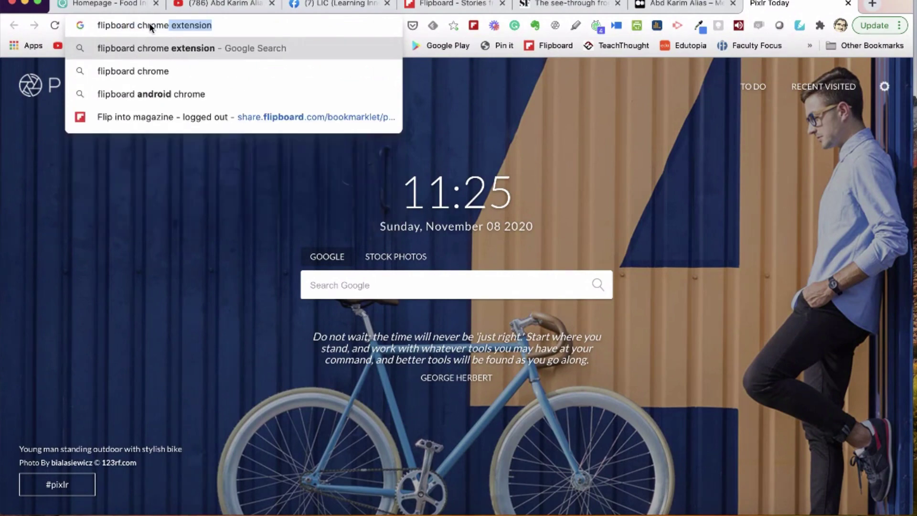
pyautogui.press('Return')
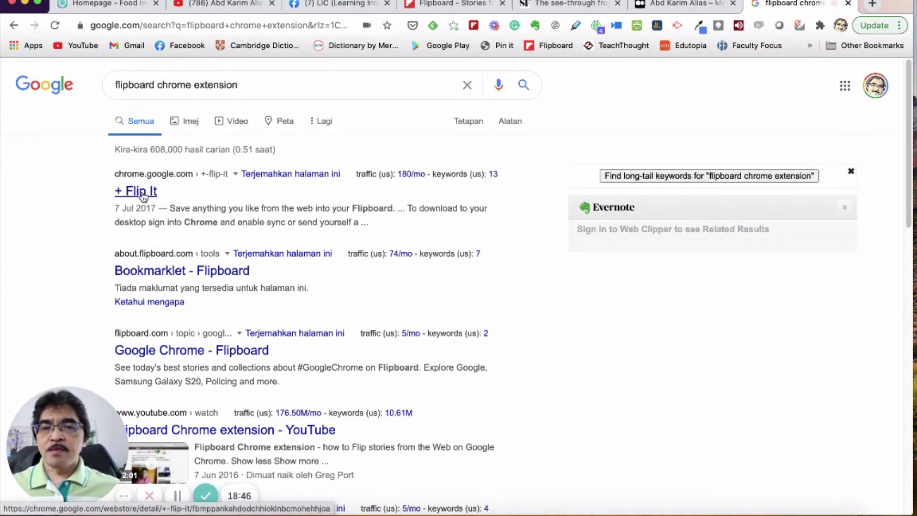
pyautogui.click(142, 193)
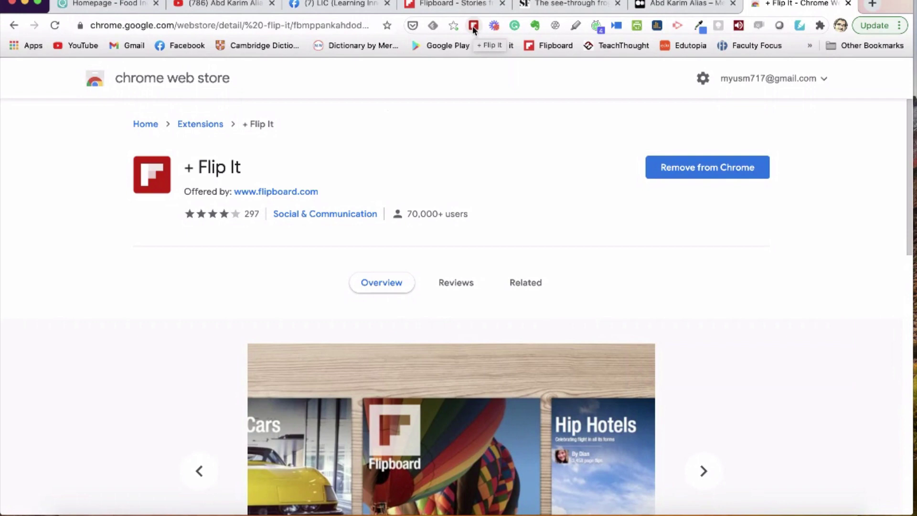
# Step: Search the web for 'prepared foods' and open the Prepared Foods website
pyautogui.click(246, 28)
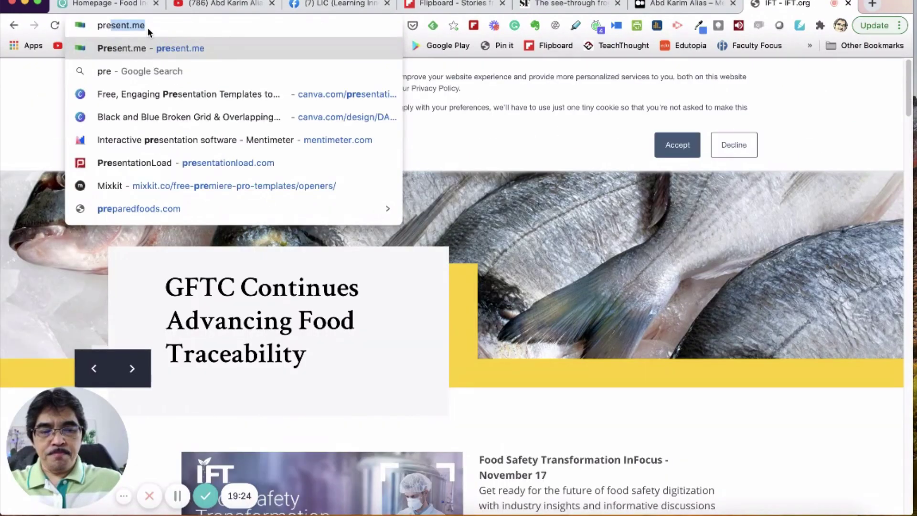
pyautogui.write('pare')
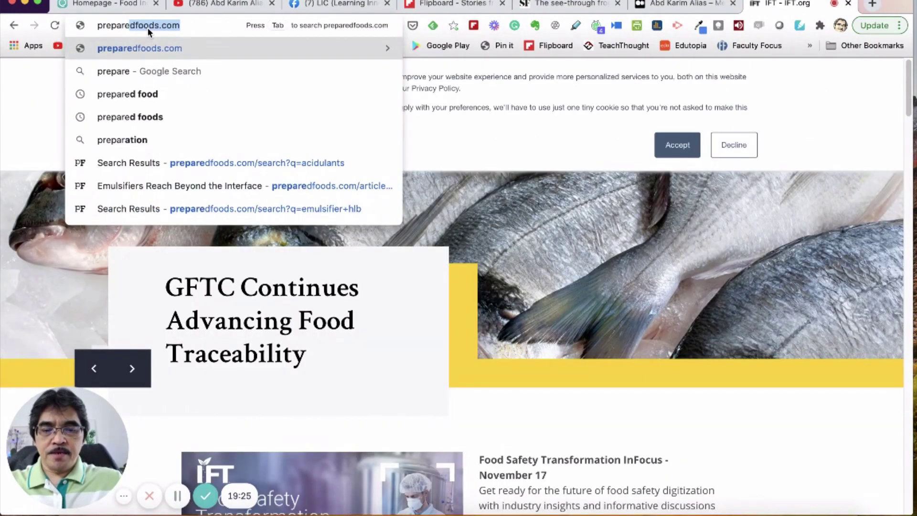
pyautogui.write('d foods')
pyautogui.press('Return')
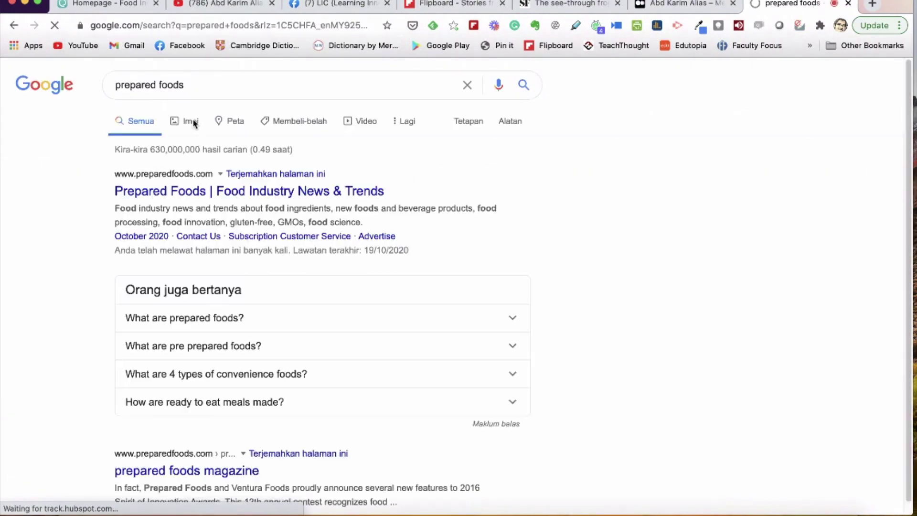
pyautogui.click(174, 192)
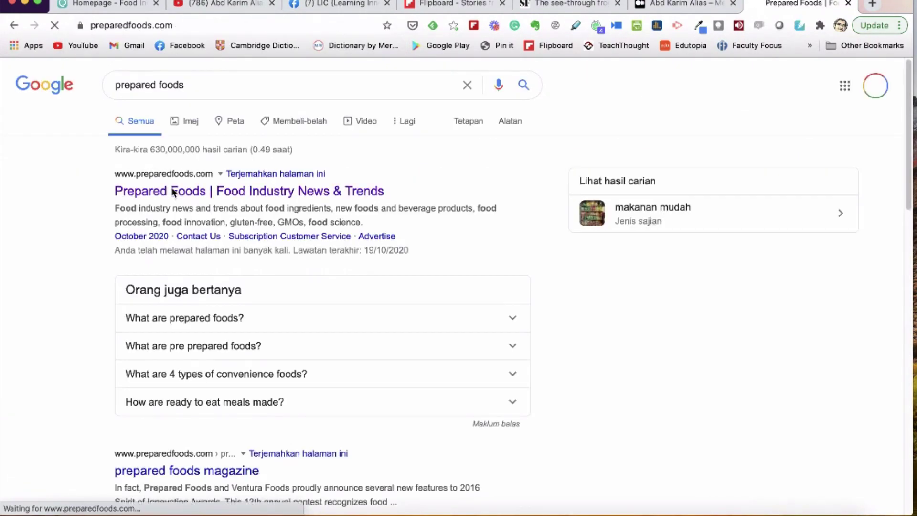
# Step: Open the 'High Expectations for Low-Dose Edibles' article, then return to the Flipboard magazine tab
pyautogui.scroll(-10, 444, 296)
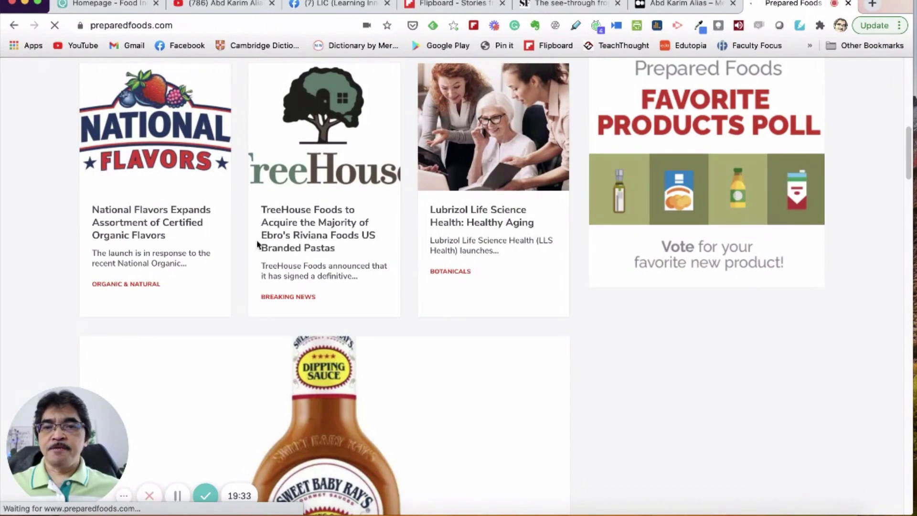
pyautogui.scroll(-7, 385, 237)
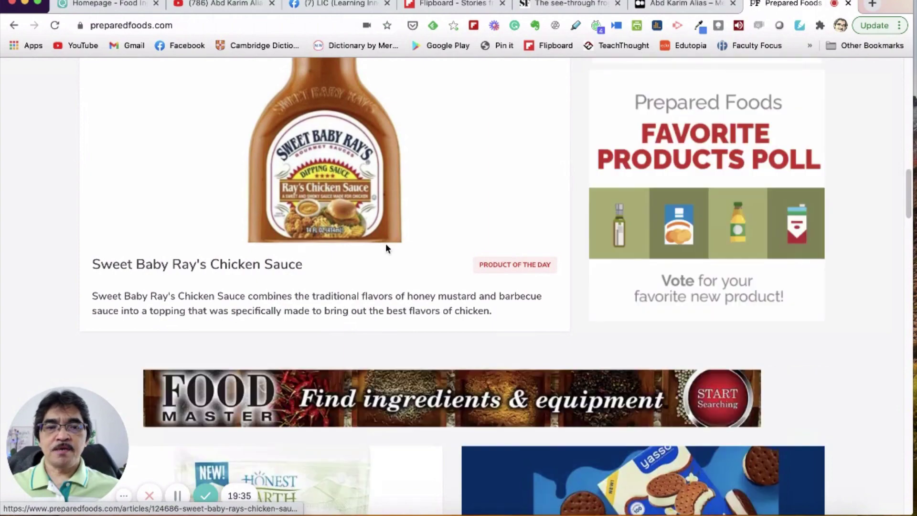
pyautogui.scroll(-7, 386, 246)
pyautogui.scroll(-3, 385, 250)
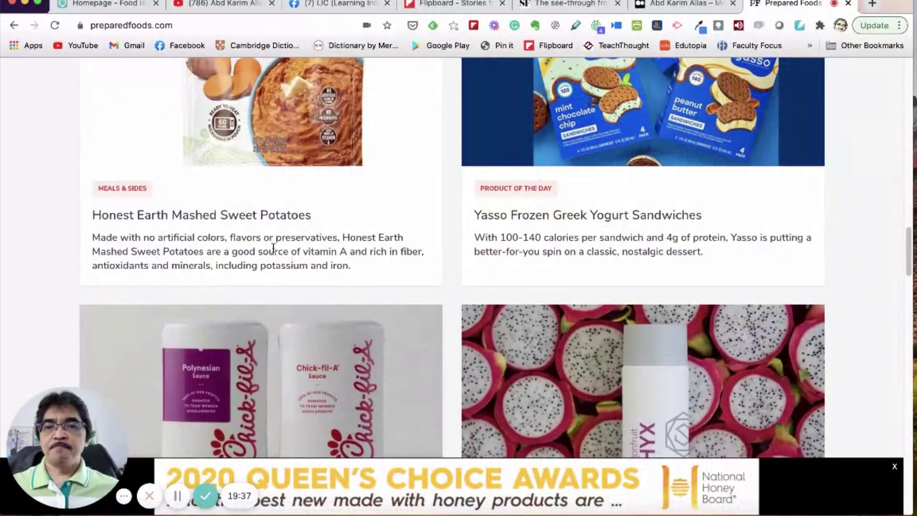
pyautogui.scroll(-6, 285, 237)
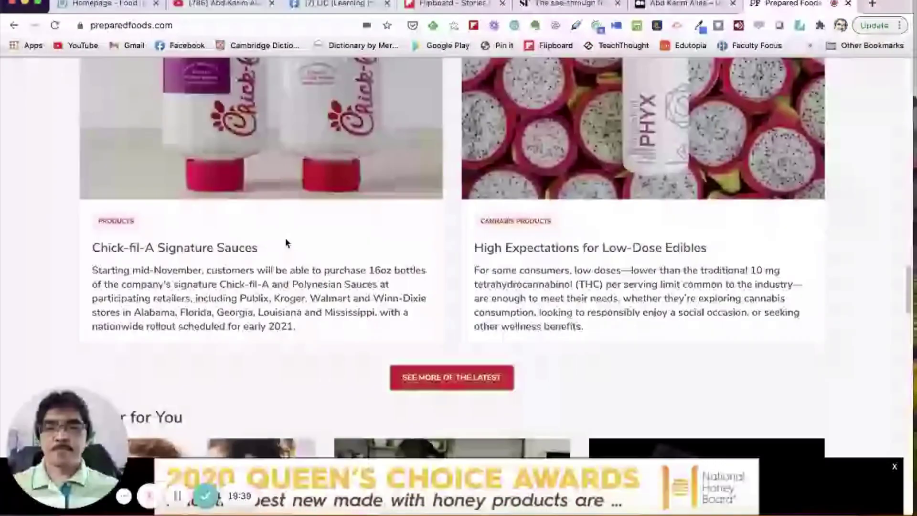
pyautogui.scroll(1, 563, 319)
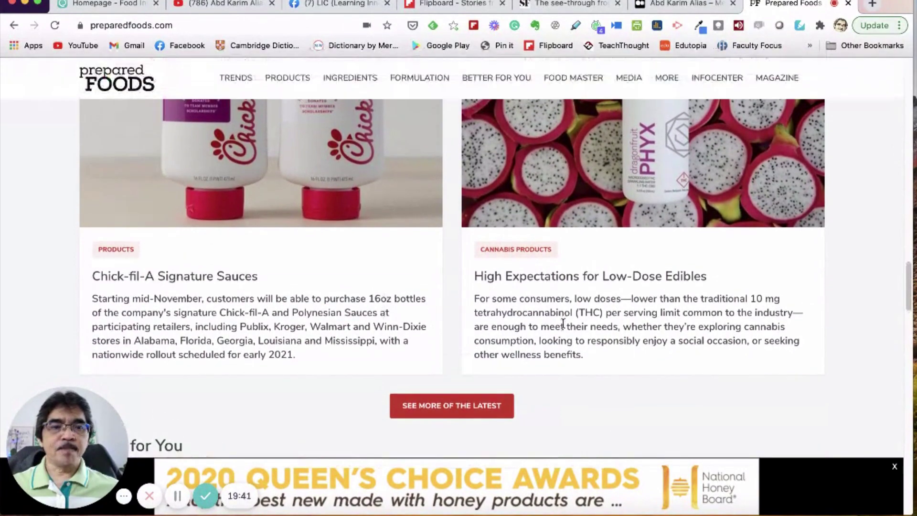
pyautogui.click(564, 286)
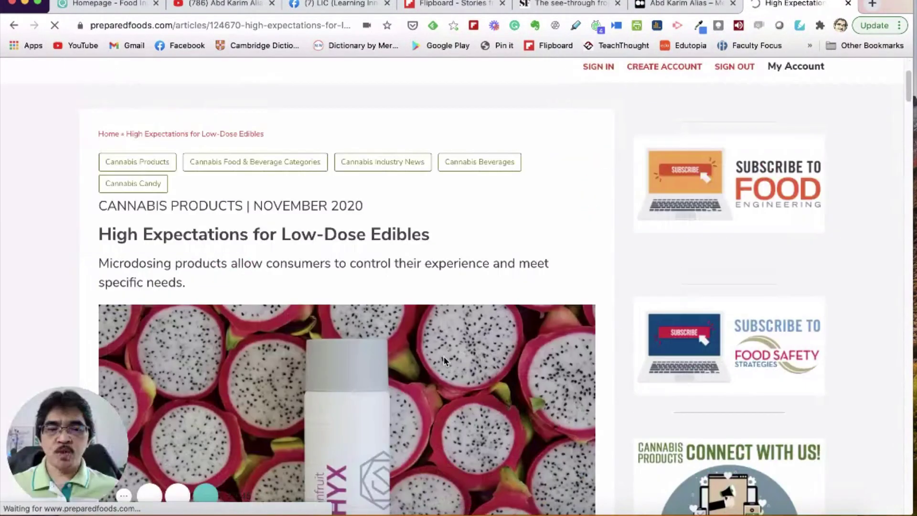
pyautogui.scroll(-20, 443, 356)
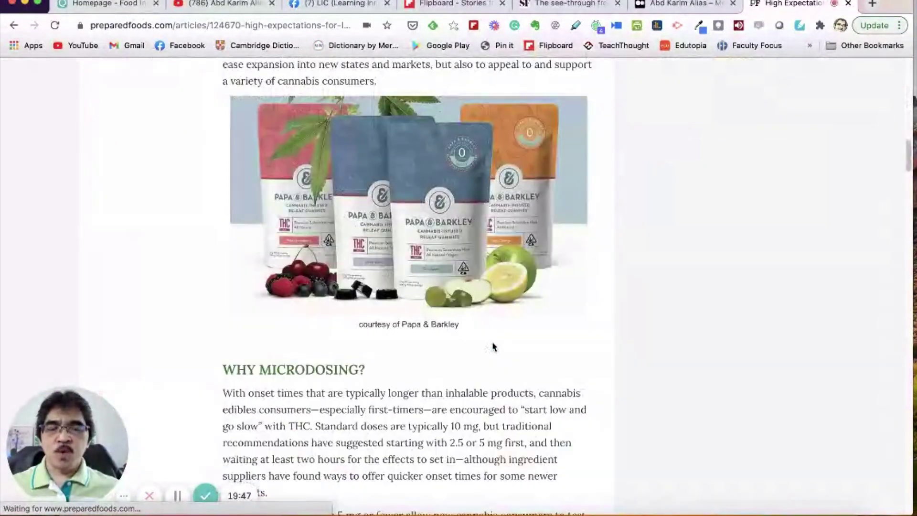
pyautogui.scroll(-7, 492, 346)
pyautogui.scroll(20, 493, 345)
pyautogui.scroll(-6, 370, 396)
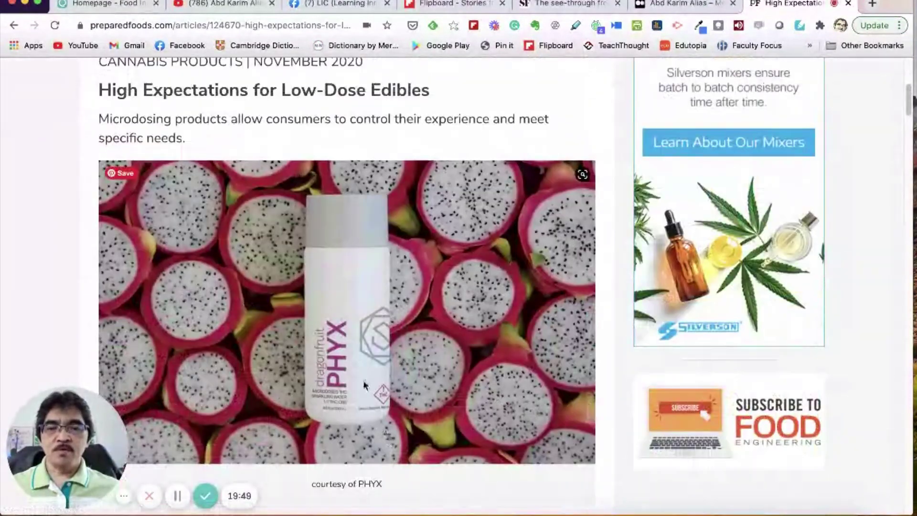
pyautogui.click(446, 4)
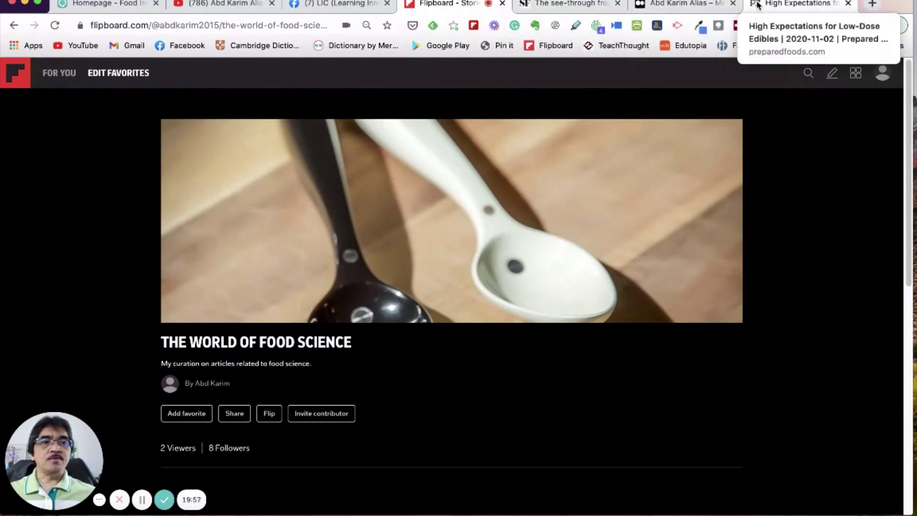
# Step: Back on the Low-Dose Edibles article, start a Flip It flip and move its window up-left
pyautogui.click(790, 4)
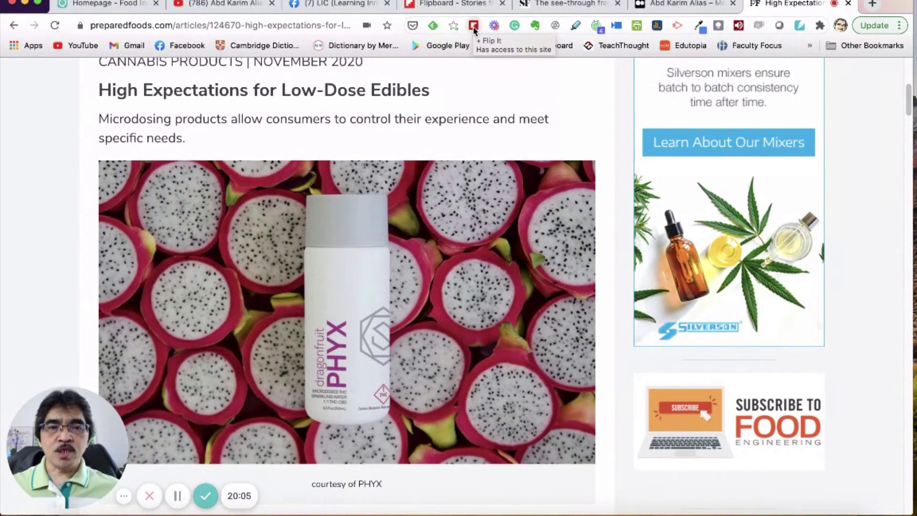
pyautogui.click(473, 26)
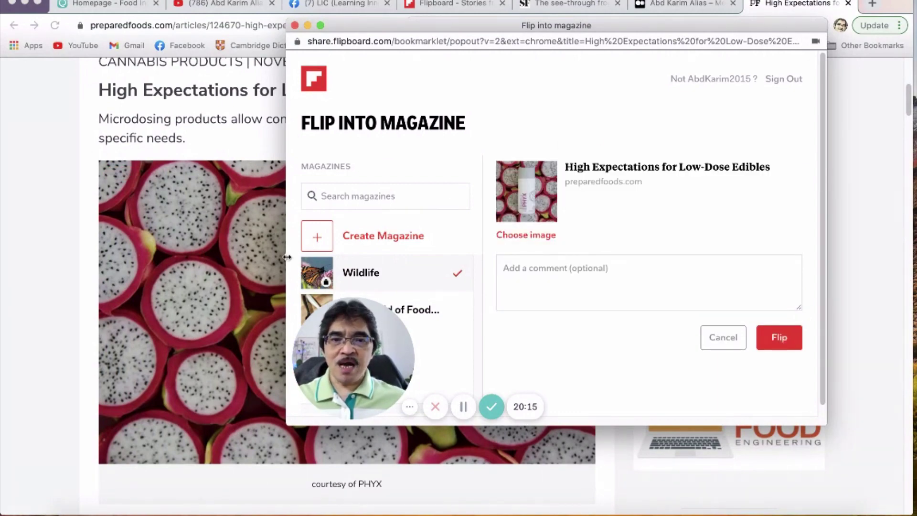
pyautogui.scroll(-1, 401, 210)
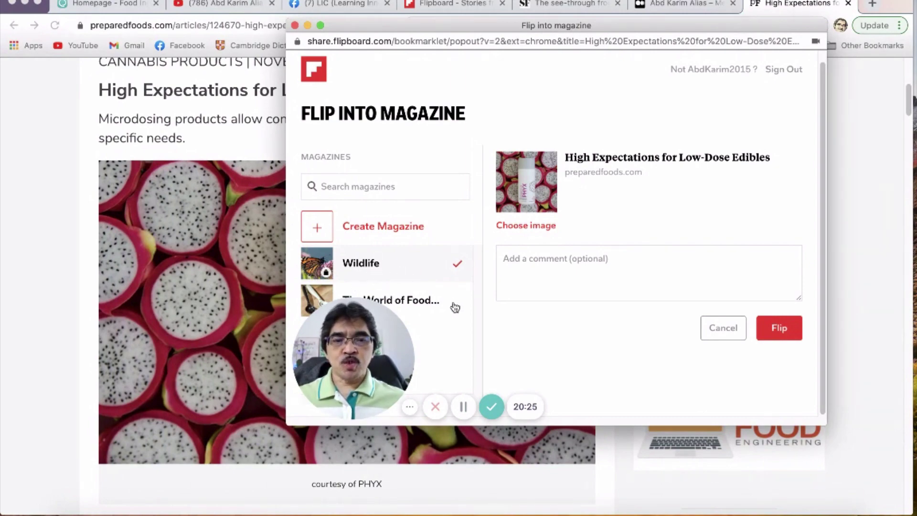
pyautogui.moveTo(535, 25); pyautogui.dragTo(501, 2)
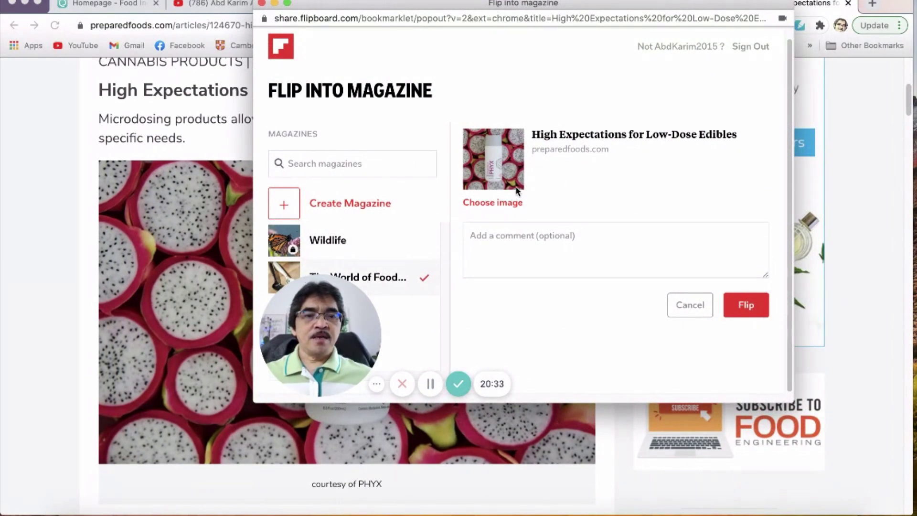
# Step: Choose the PHYX dragonfruit picture as the flipped article's image
pyautogui.click(499, 204)
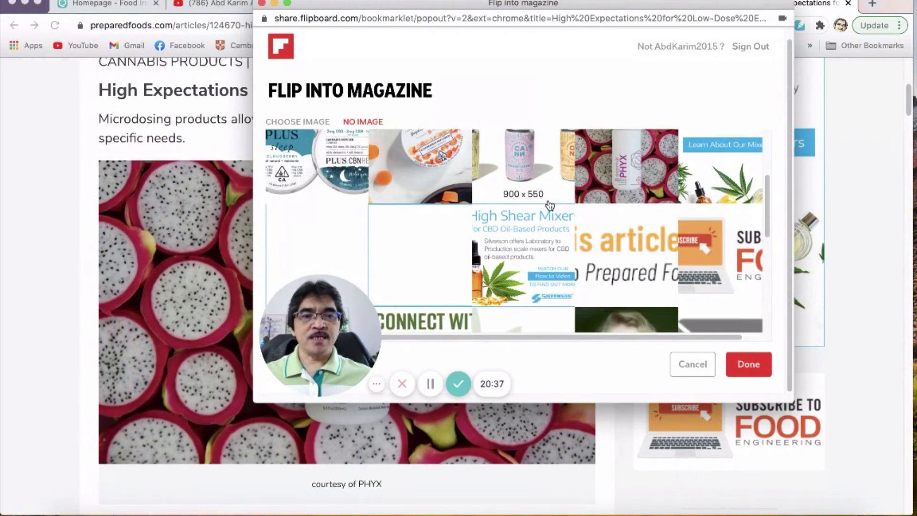
pyautogui.click(543, 197)
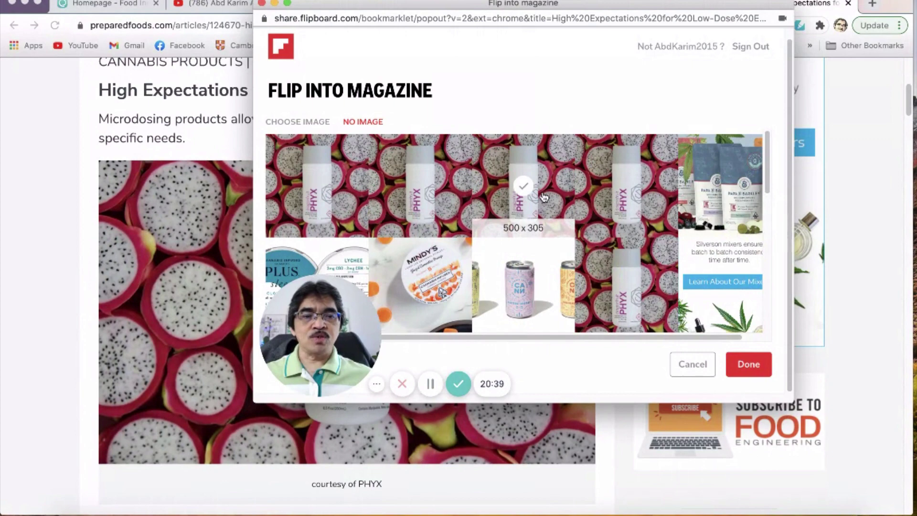
pyautogui.click(575, 198)
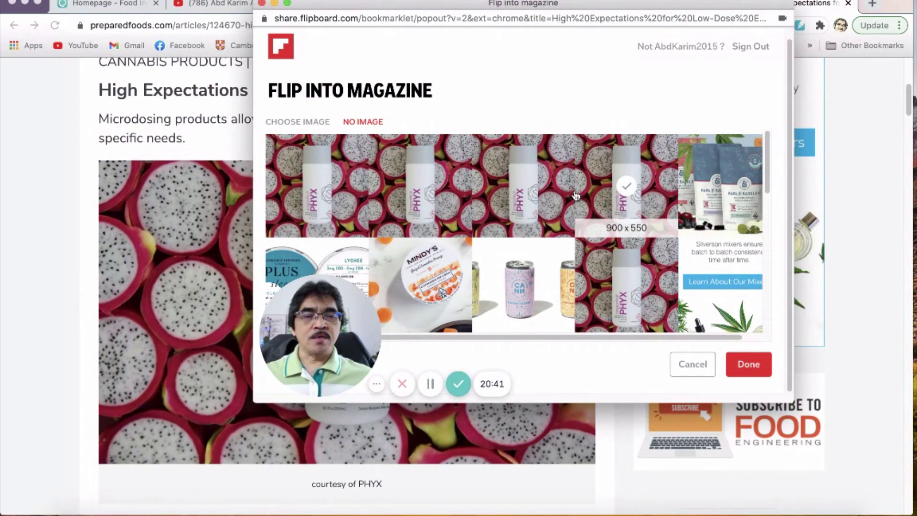
pyautogui.click(748, 364)
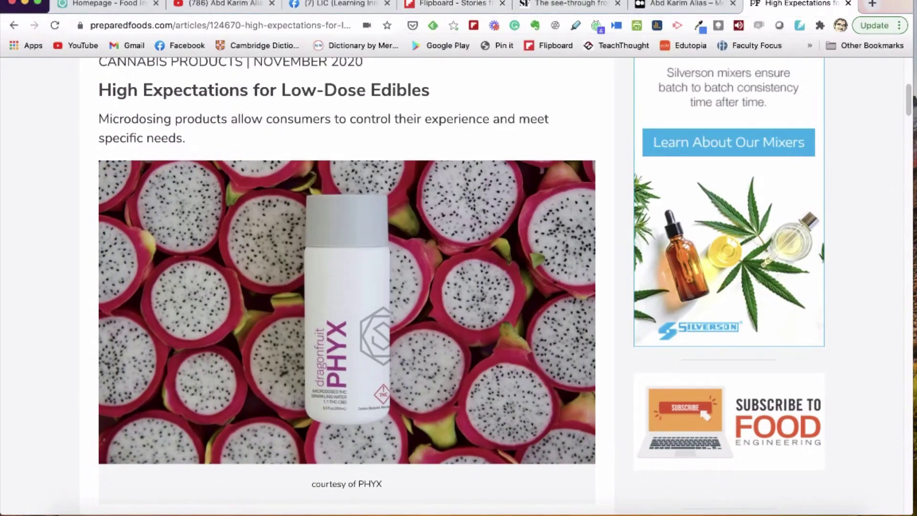
# Step: Reload The World of Food Science magazine and check the new Low-Dose Edibles card beside the spoon article
pyautogui.click(449, 3)
pyautogui.scroll(-6, 440, 317)
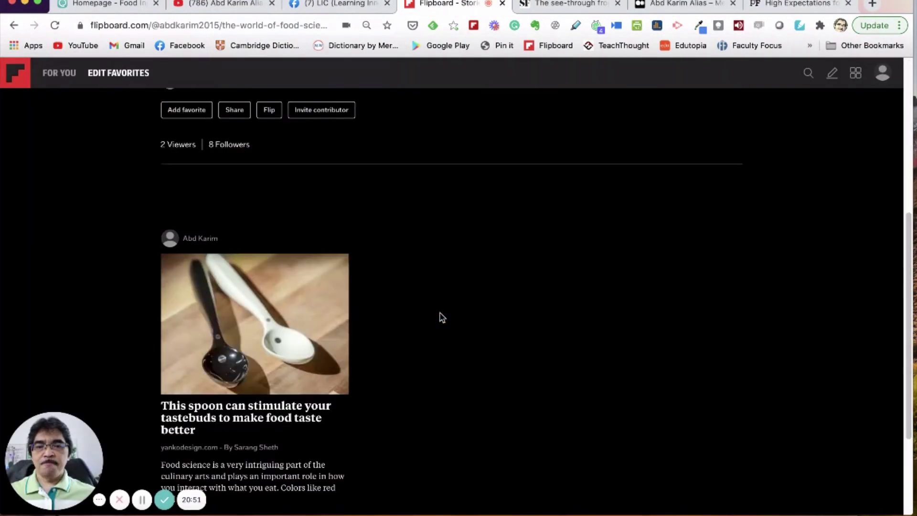
pyautogui.click(60, 27)
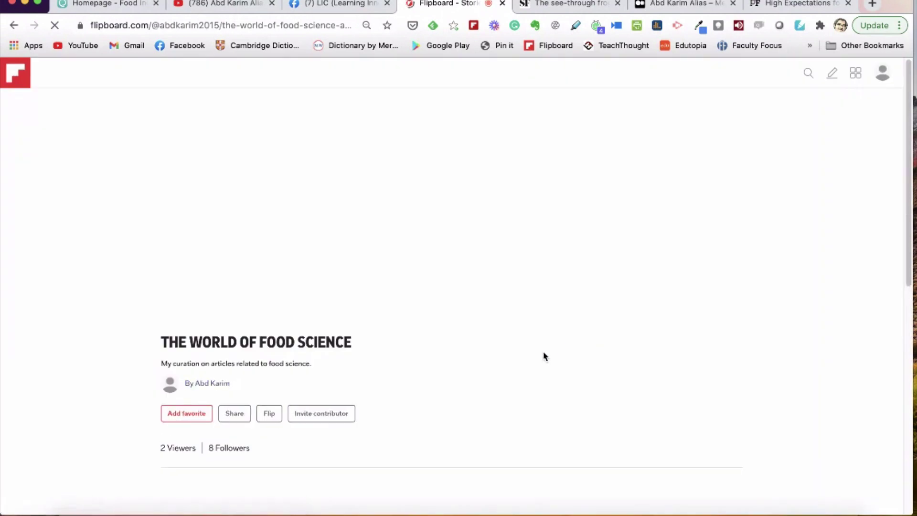
pyautogui.scroll(-7, 539, 352)
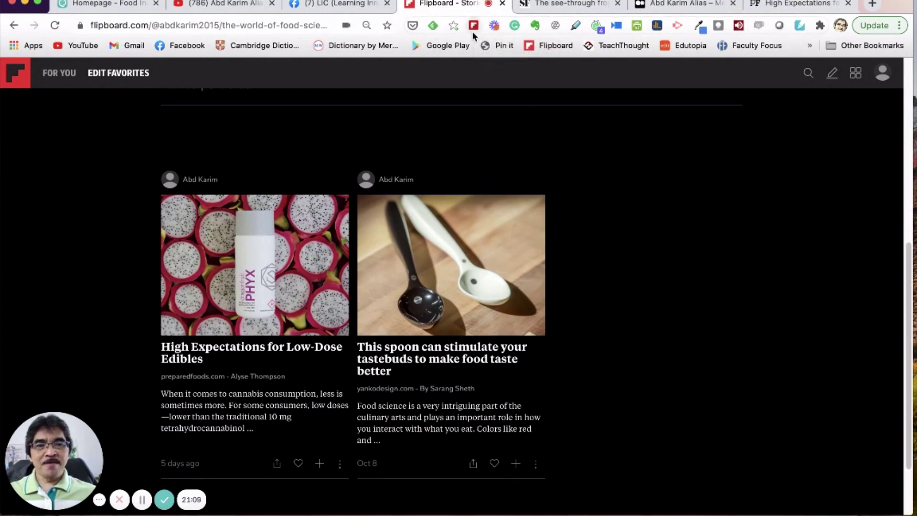
pyautogui.scroll(5, 491, 59)
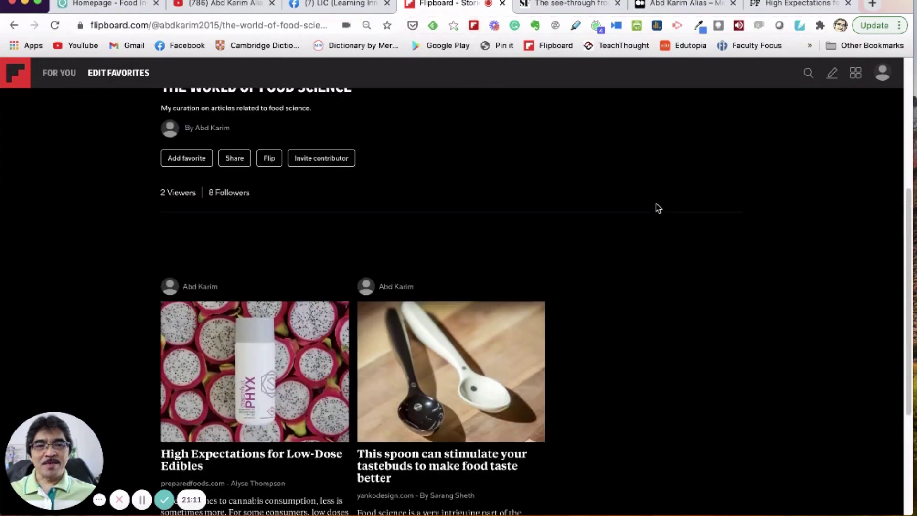
pyautogui.scroll(2, 591, 253)
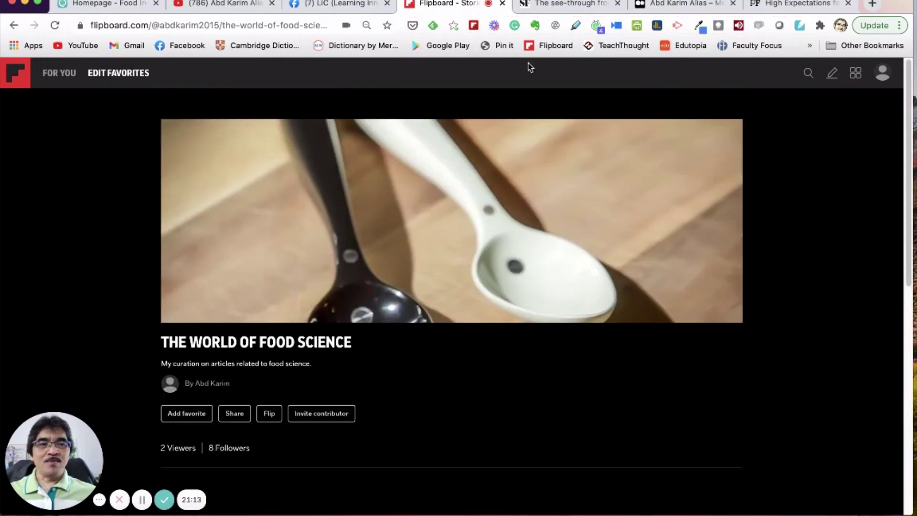
pyautogui.scroll(-7, 411, 348)
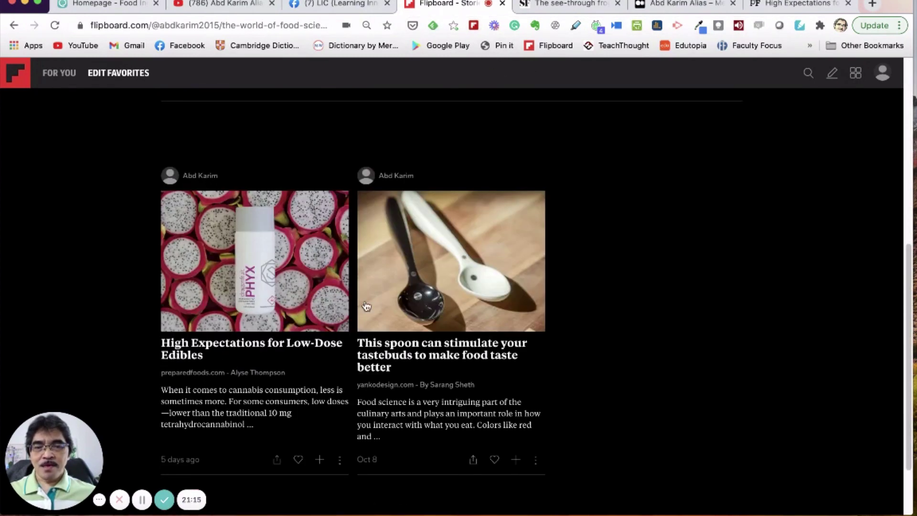
pyautogui.scroll(7, 367, 314)
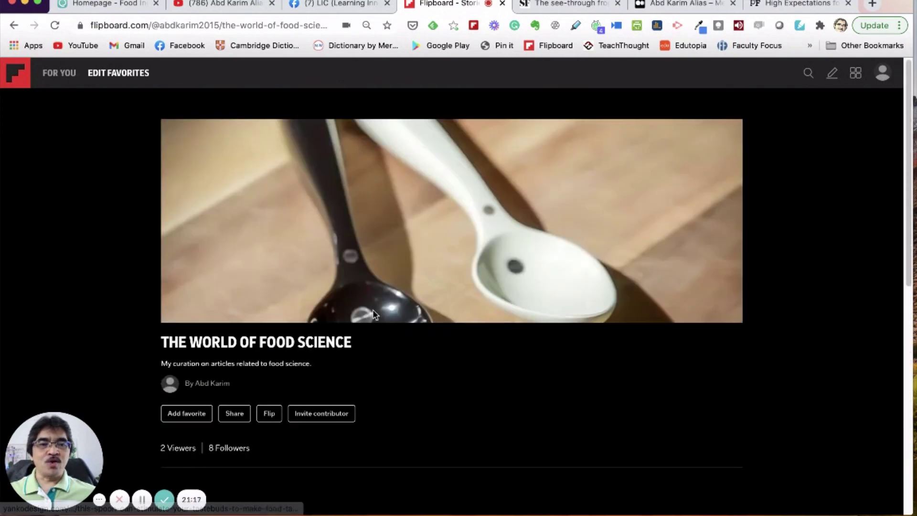
# Step: Create a private magazine titled 'My Medium Article' with the description 'ddd'
pyautogui.click(832, 74)
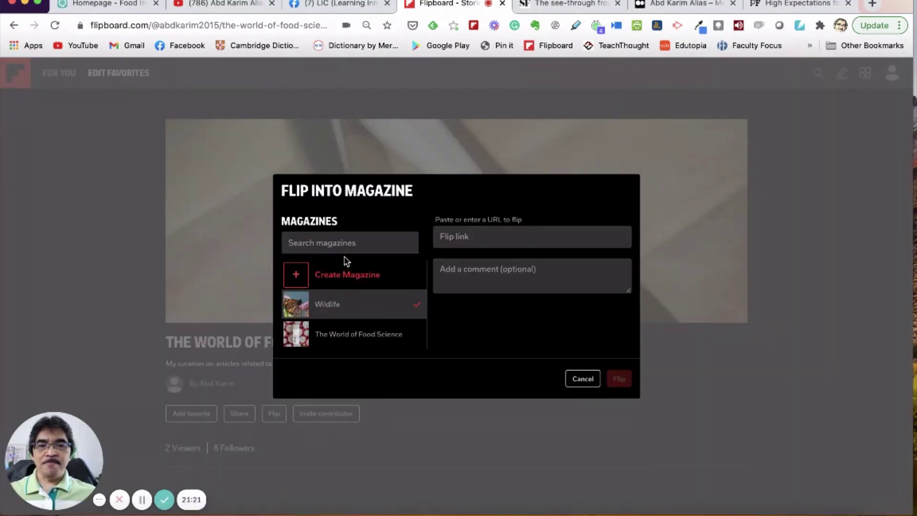
pyautogui.click(326, 282)
pyautogui.click(381, 241)
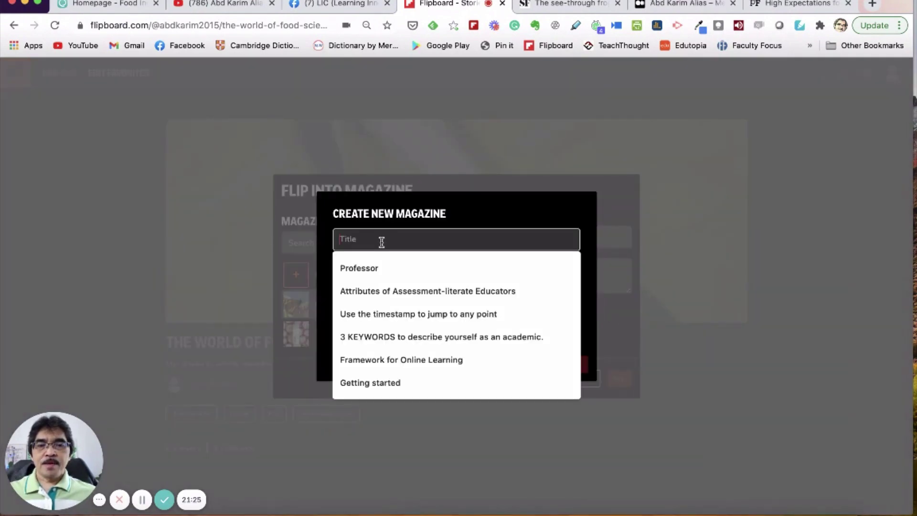
pyautogui.write('My Medium Article')
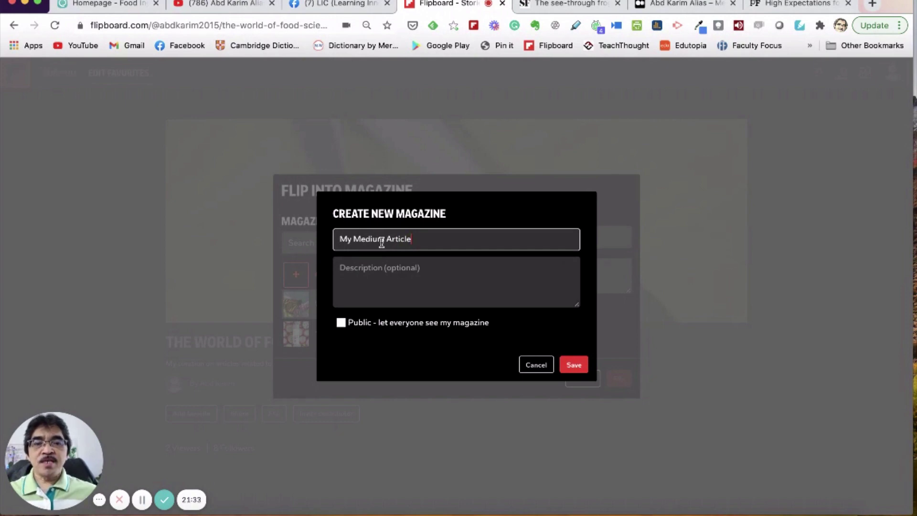
pyautogui.click(370, 272)
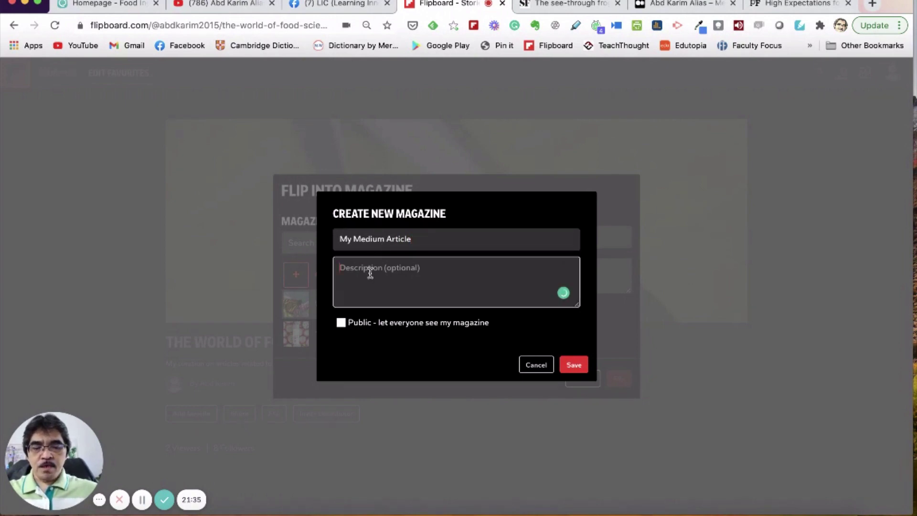
pyautogui.write('ddd')
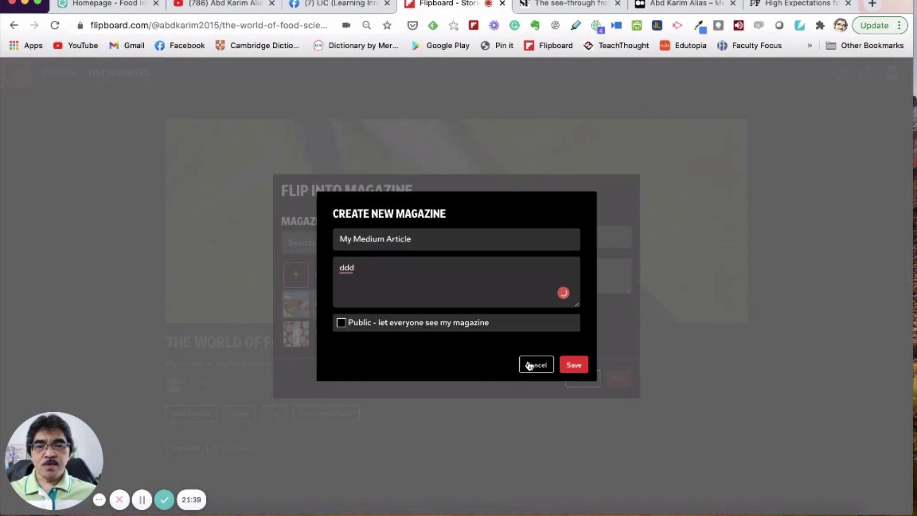
pyautogui.click(573, 366)
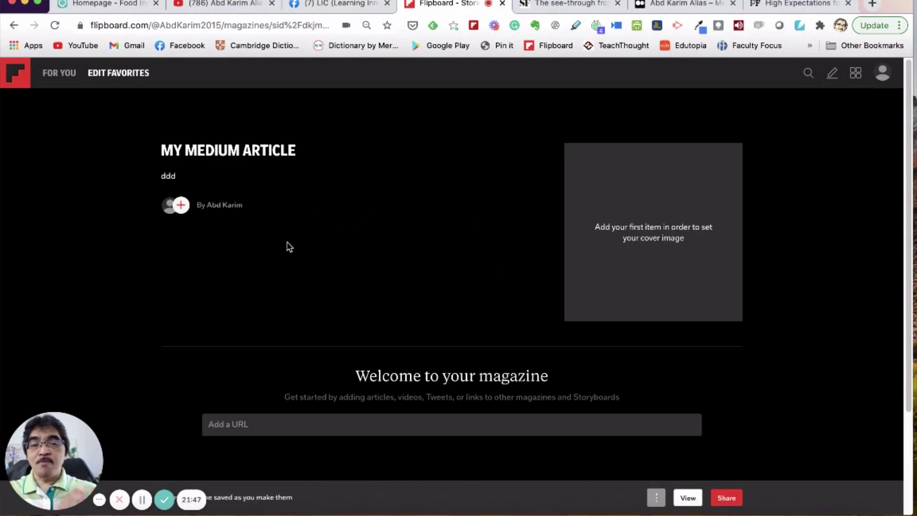
# Step: Open Medium's 'Uniquely Human' post and flip it into My Medium Article
pyautogui.click(681, 5)
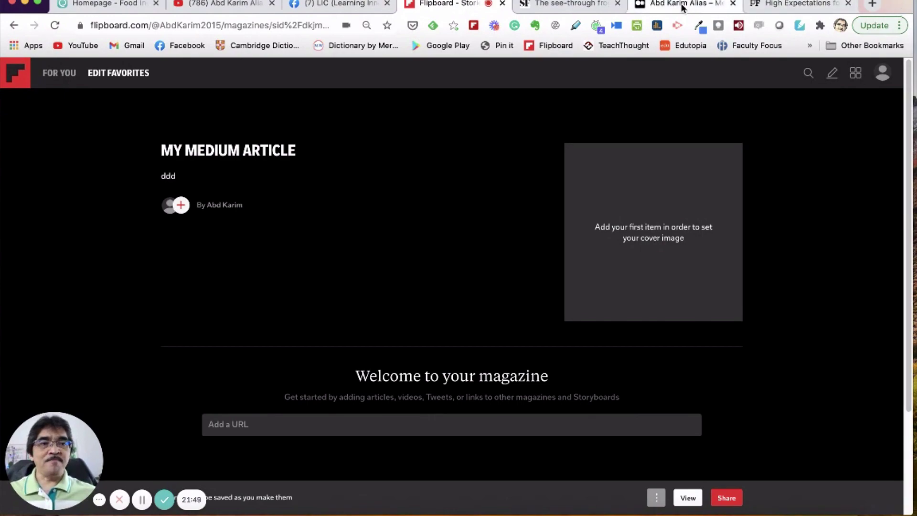
pyautogui.scroll(-15, 773, 267)
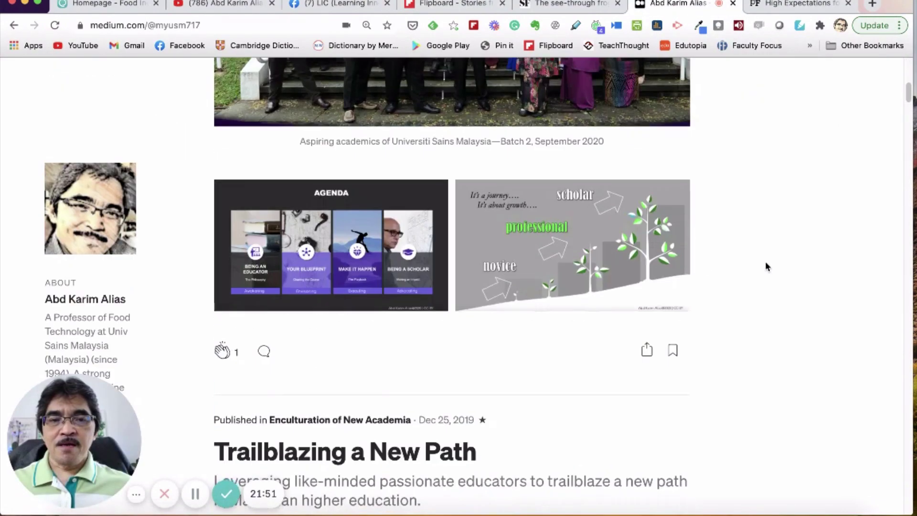
pyautogui.scroll(-12, 766, 266)
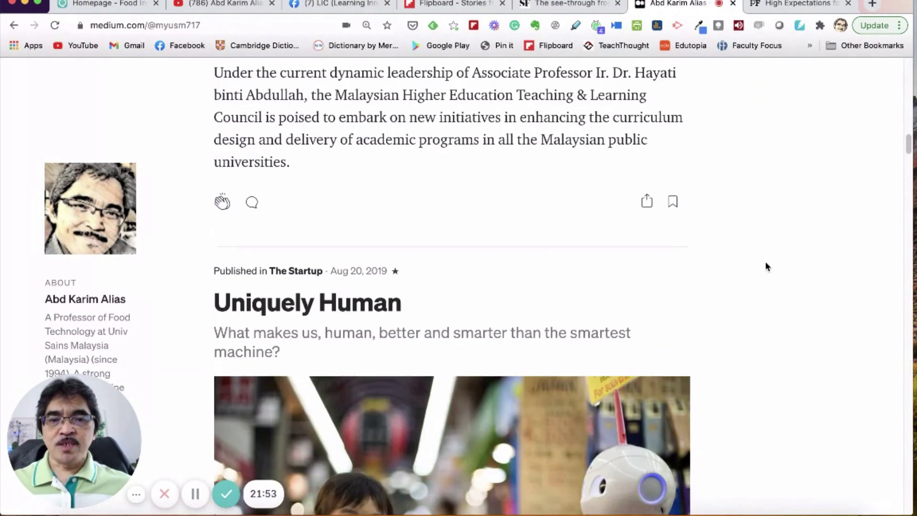
pyautogui.click(363, 206)
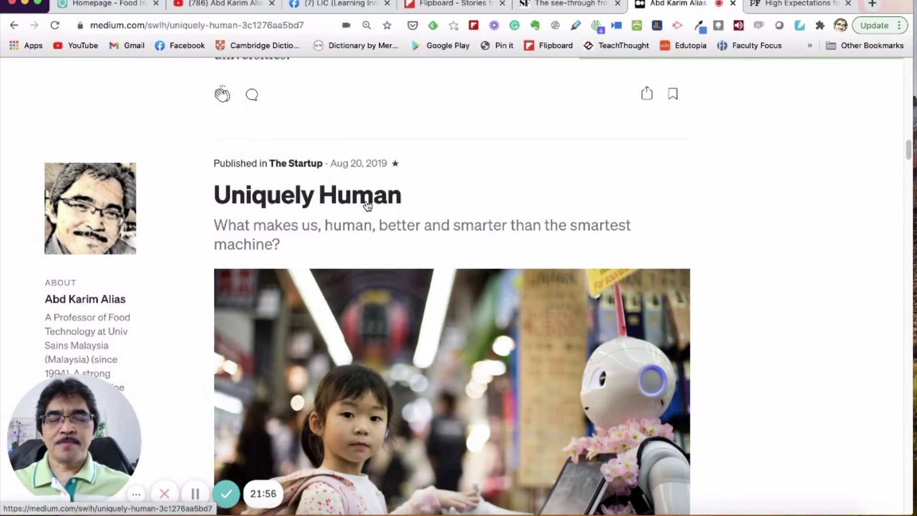
pyautogui.scroll(-12, 561, 237)
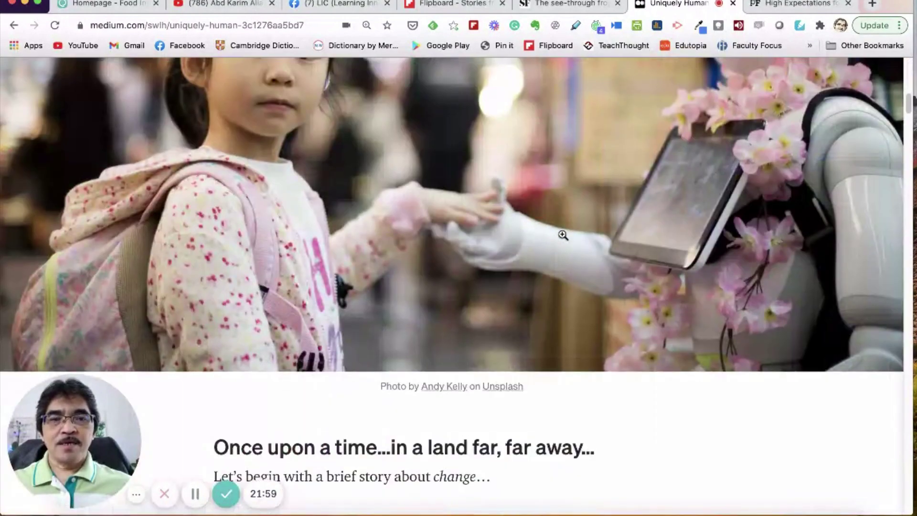
pyautogui.scroll(10, 564, 231)
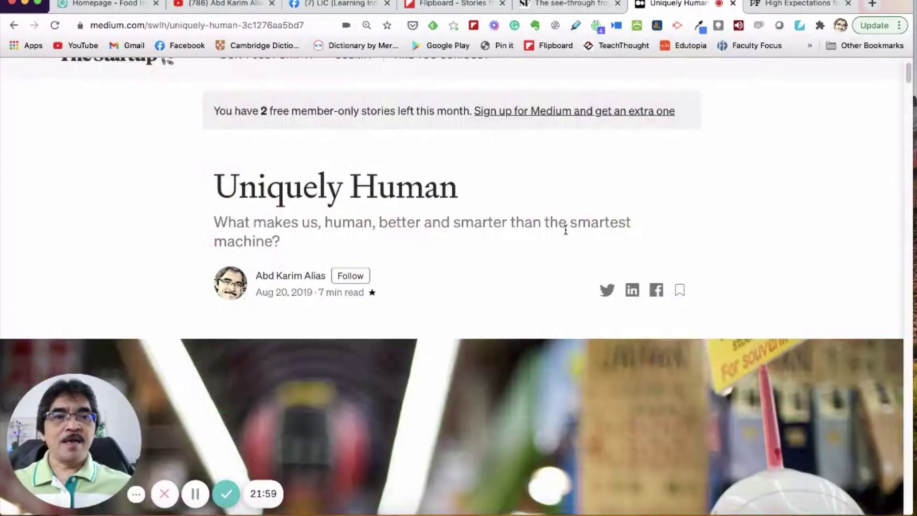
pyautogui.click(474, 25)
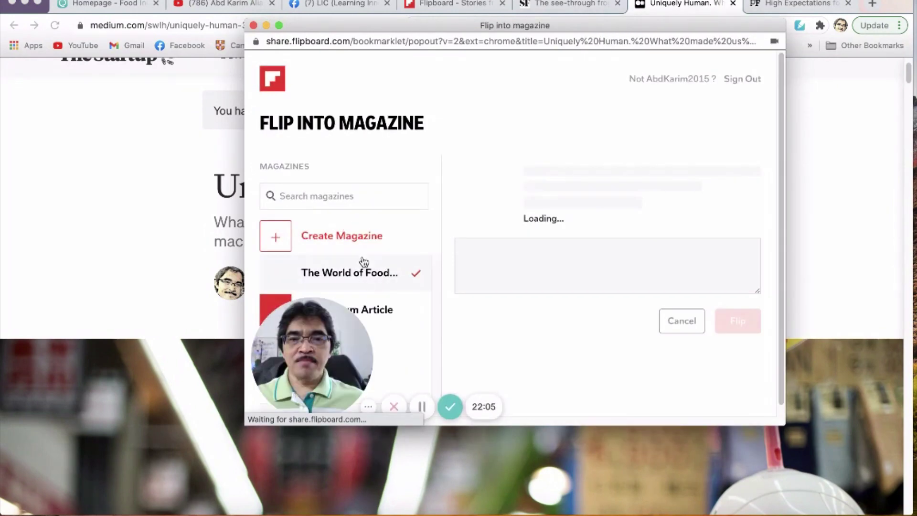
pyautogui.click(373, 304)
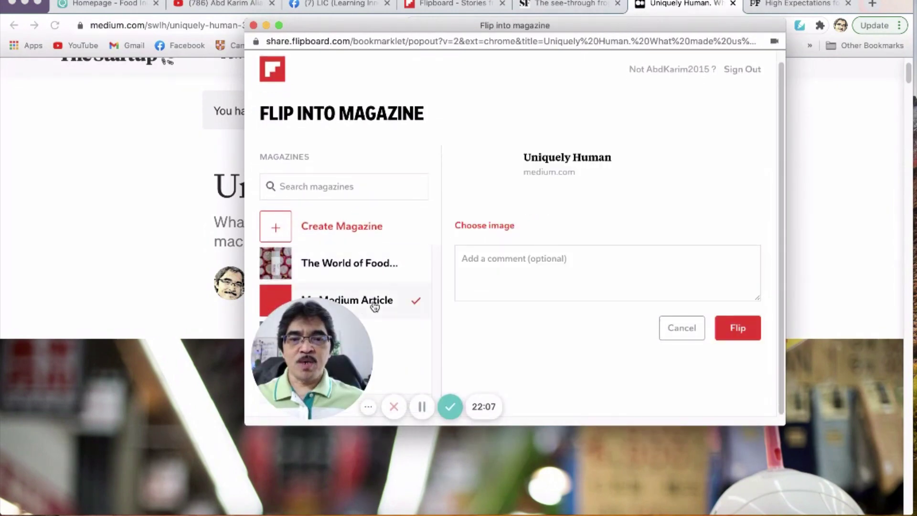
pyautogui.click(738, 329)
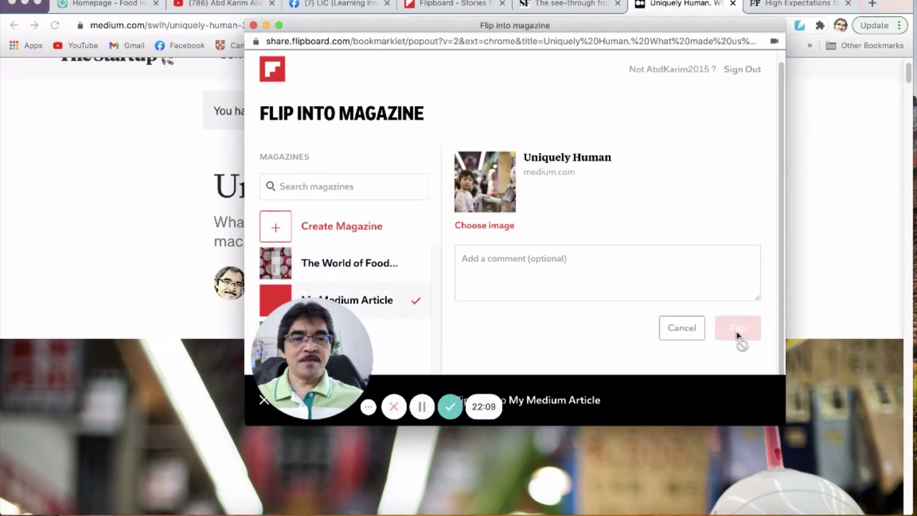
# Step: Flip the 'A Nexus Approach' post into My Medium Article, then return to Flipboard
pyautogui.click(14, 27)
pyautogui.scroll(-6, 554, 353)
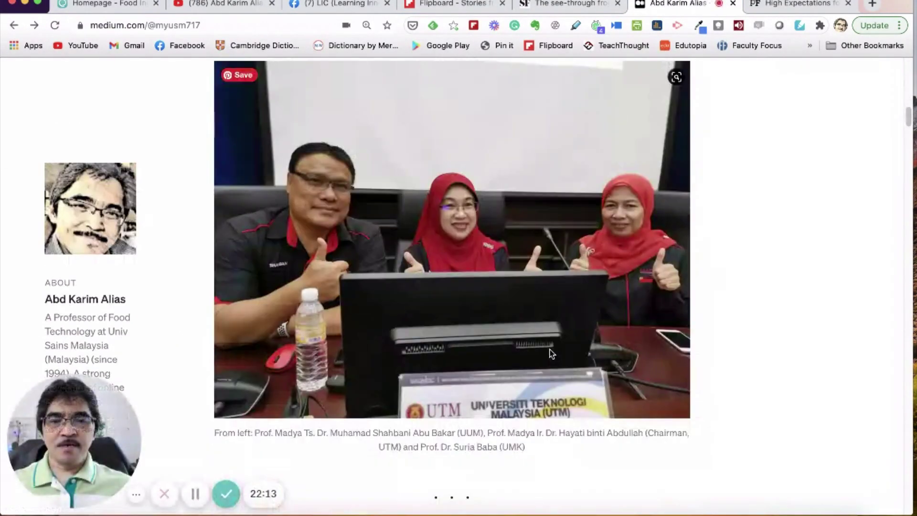
pyautogui.scroll(-15, 552, 353)
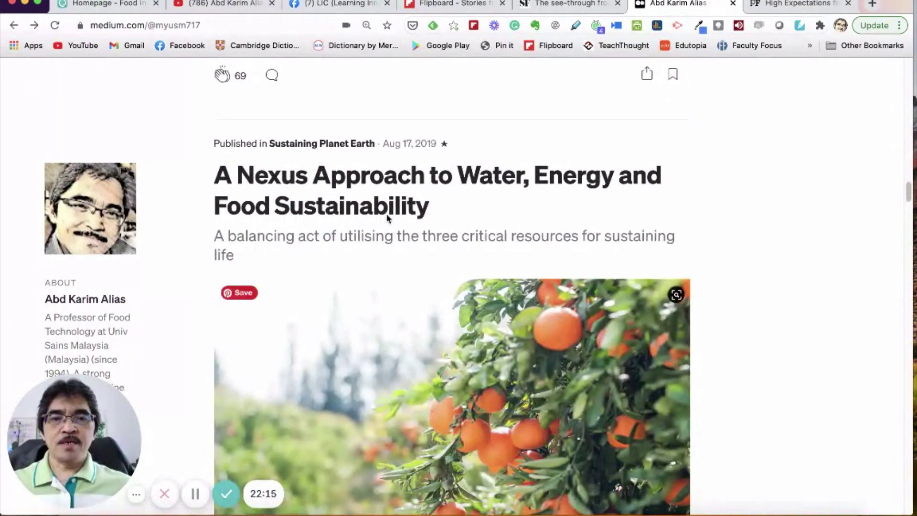
pyautogui.click(384, 176)
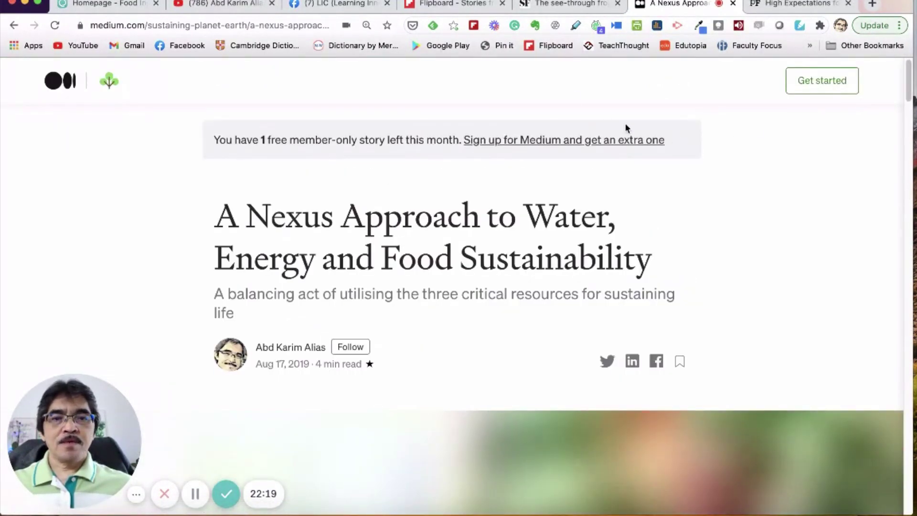
pyautogui.click(473, 25)
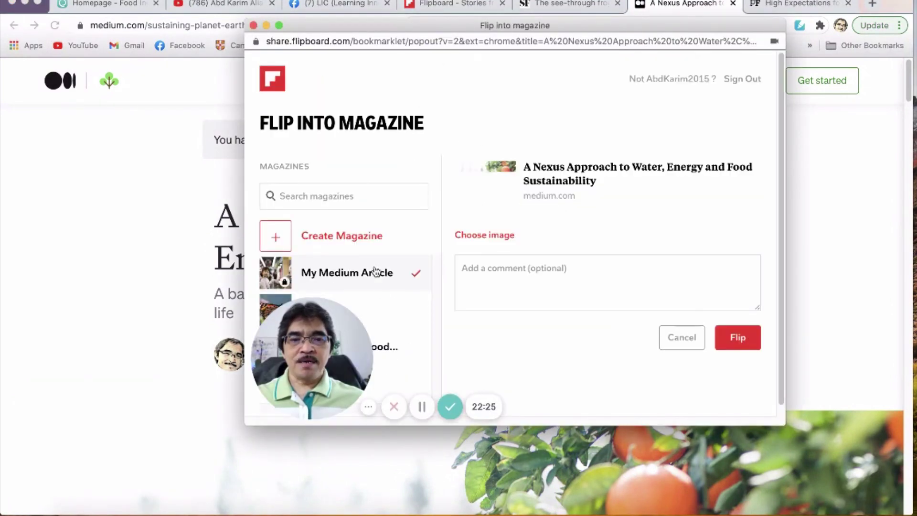
pyautogui.click(739, 340)
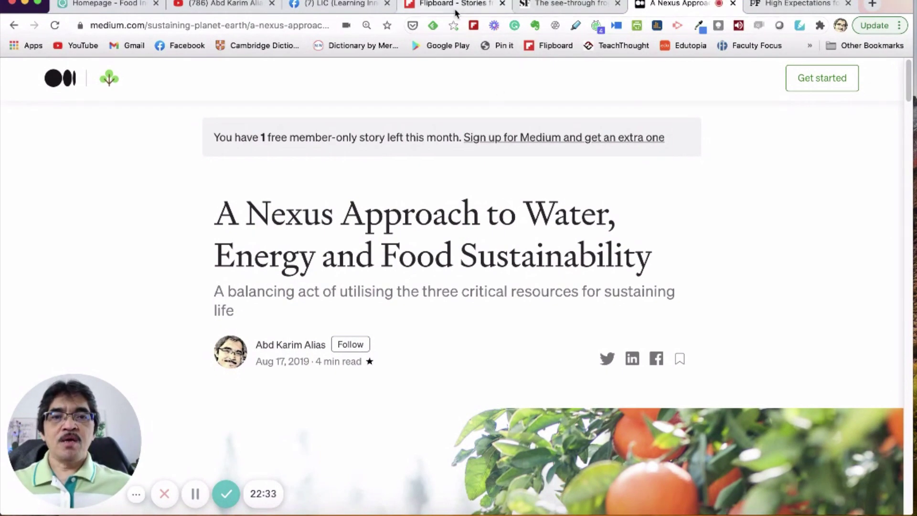
pyautogui.click(436, 6)
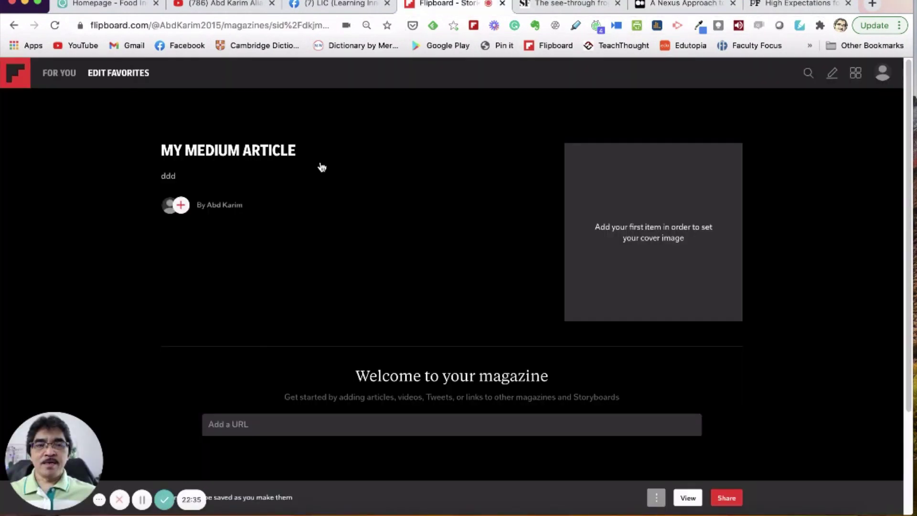
# Step: Reload My Medium Article to show both Medium stories and the orange-tree cover, then go to Following
pyautogui.click(54, 25)
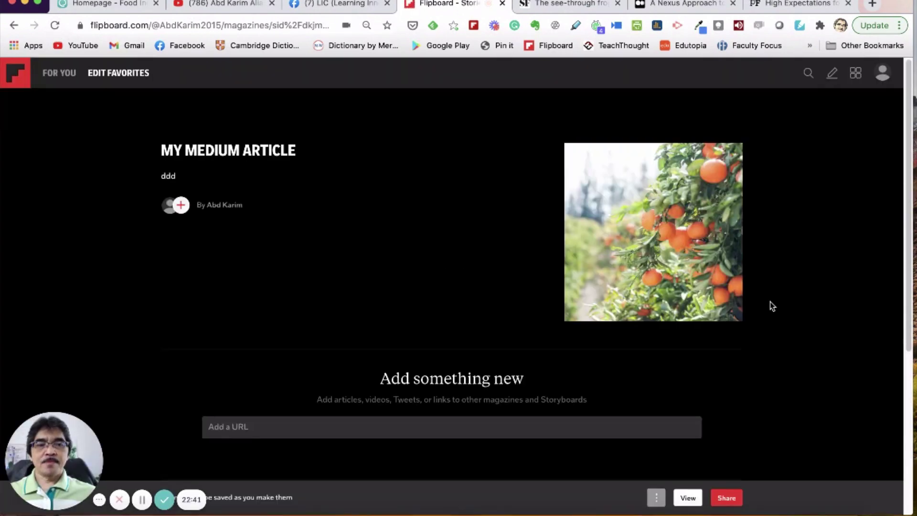
pyautogui.scroll(-5, 769, 302)
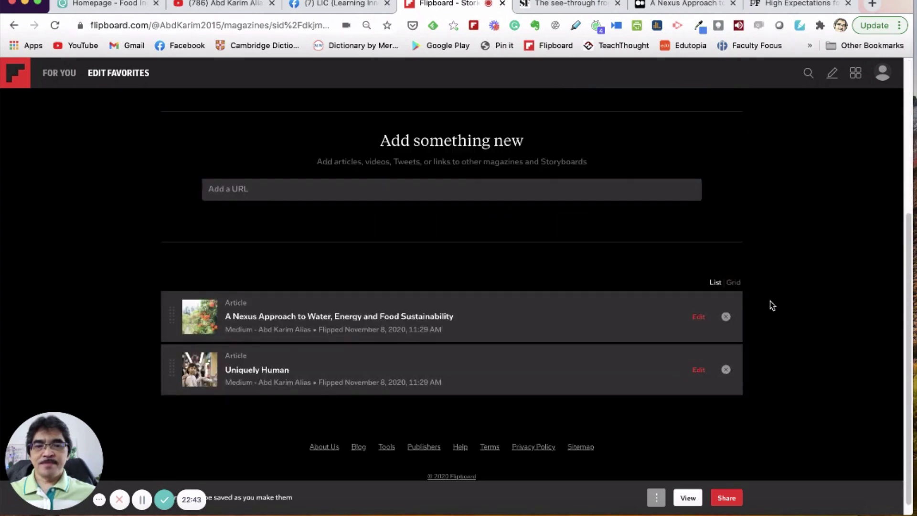
pyautogui.scroll(5, 347, 304)
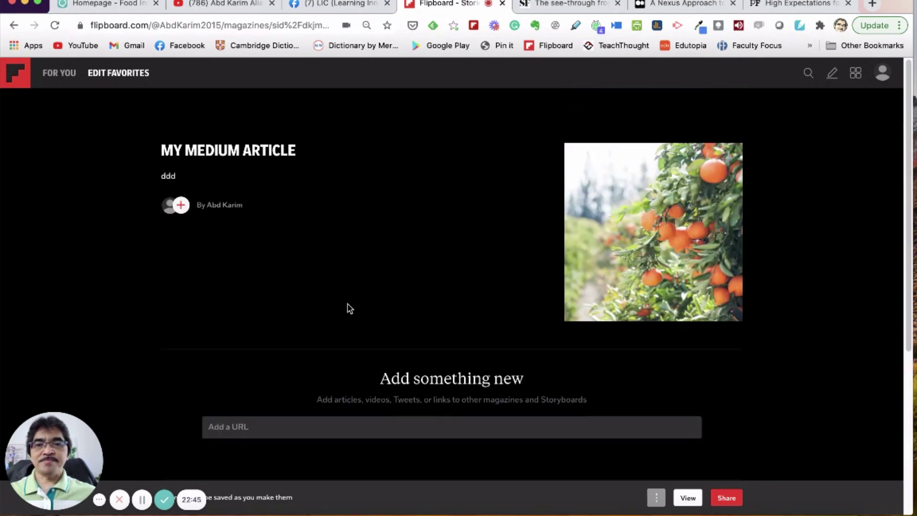
pyautogui.click(258, 155)
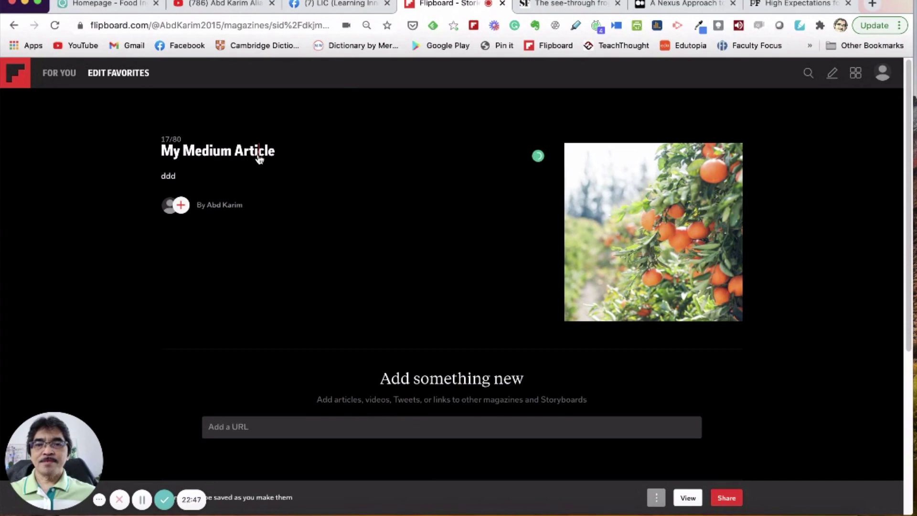
pyautogui.click(856, 74)
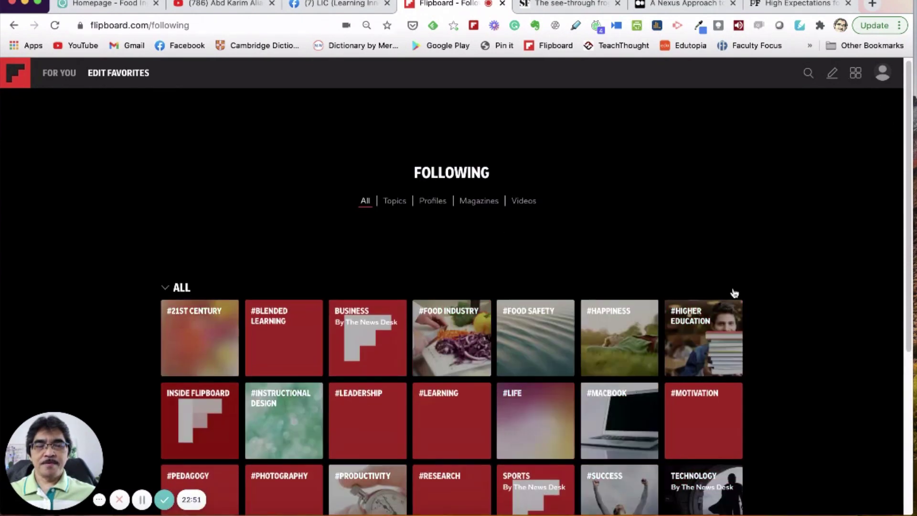
# Step: From the profile page, open My Medium Article and view its Nexus Approach and Uniquely Human cards
pyautogui.click(881, 74)
pyautogui.click(876, 109)
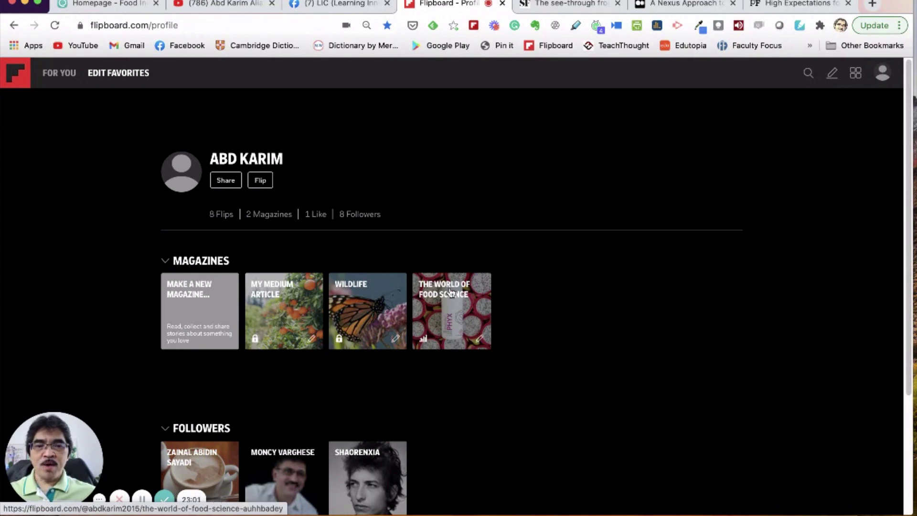
pyautogui.click(277, 317)
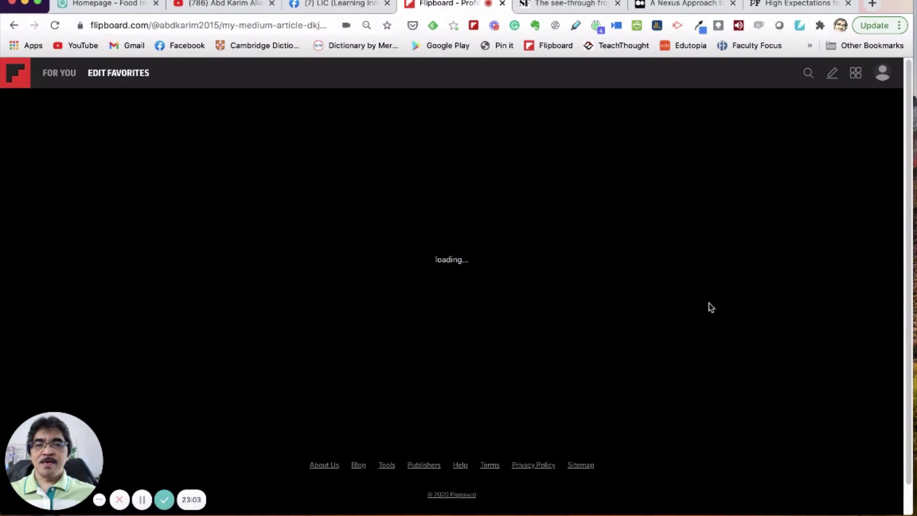
pyautogui.scroll(-5, 768, 311)
pyautogui.scroll(4, 767, 311)
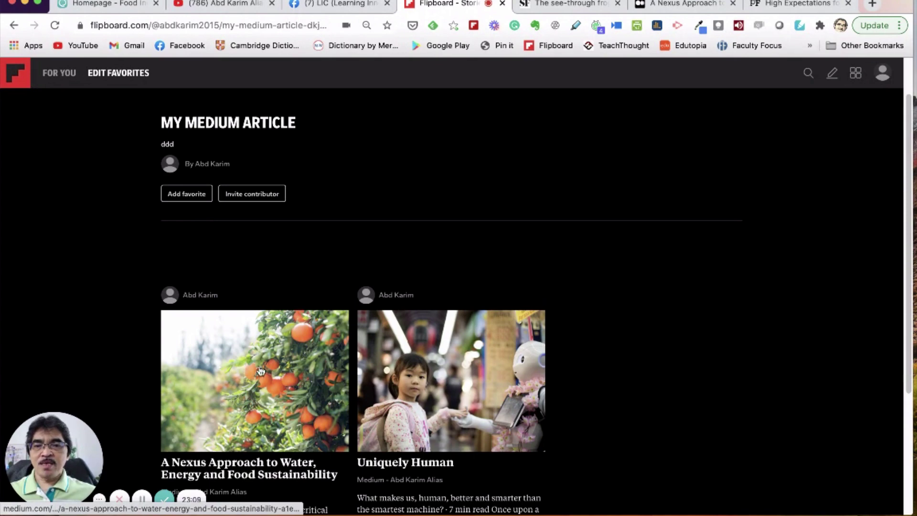
# Step: Like the Nexus Approach article and add My Medium Article to favorites
pyautogui.click(227, 378)
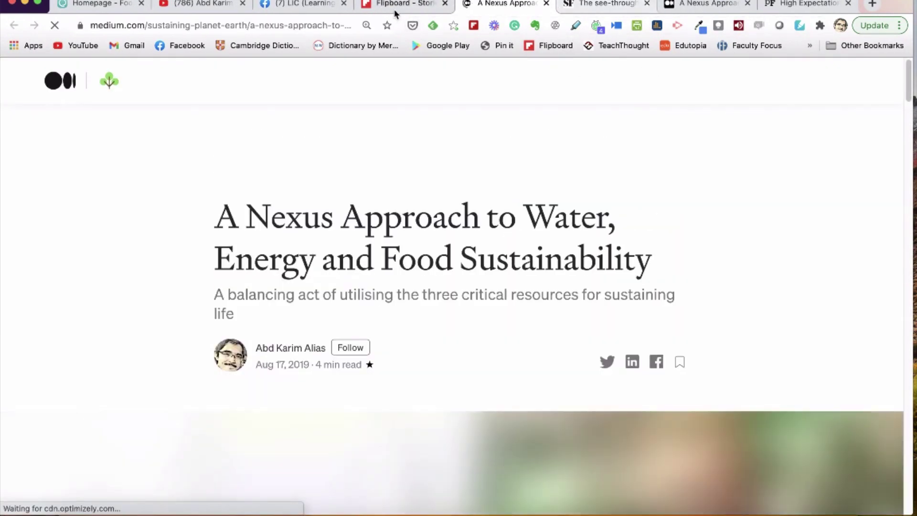
pyautogui.click(396, 5)
pyautogui.scroll(-4, 251, 443)
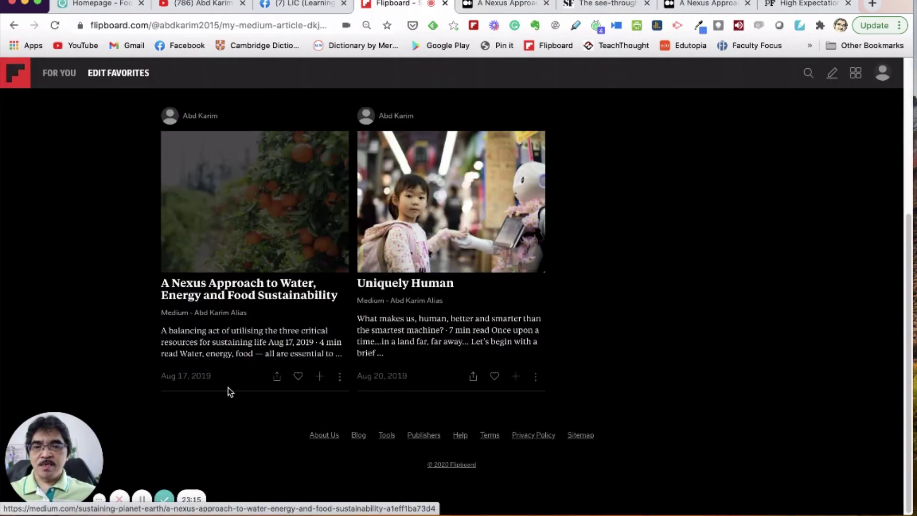
pyautogui.click(299, 377)
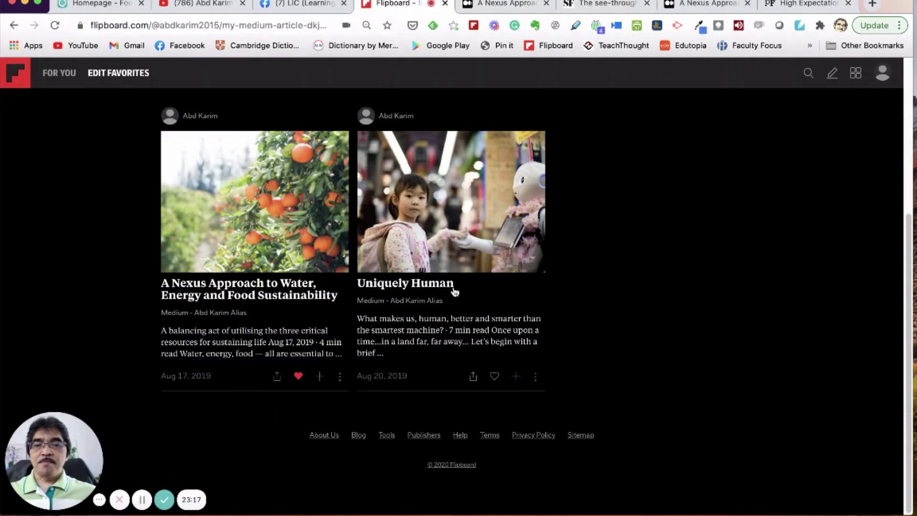
pyautogui.scroll(4, 453, 293)
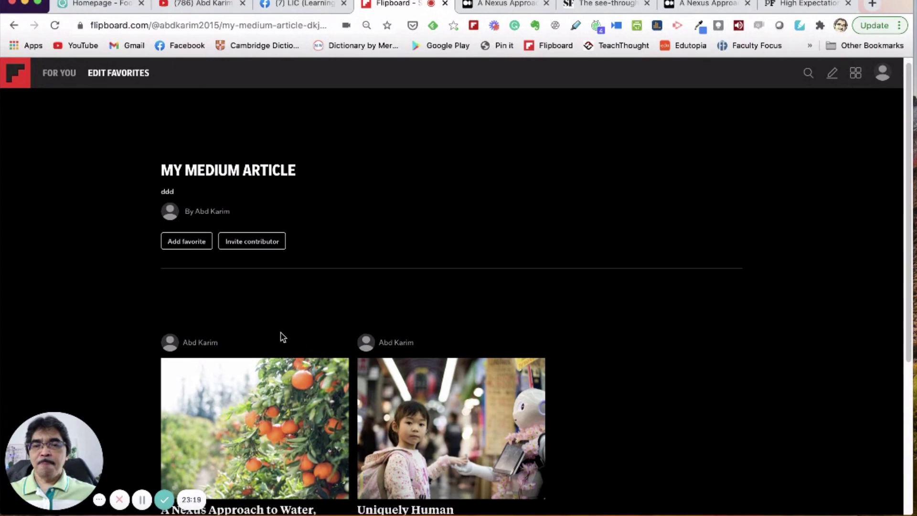
pyautogui.scroll(-2, 267, 306)
pyautogui.click(186, 138)
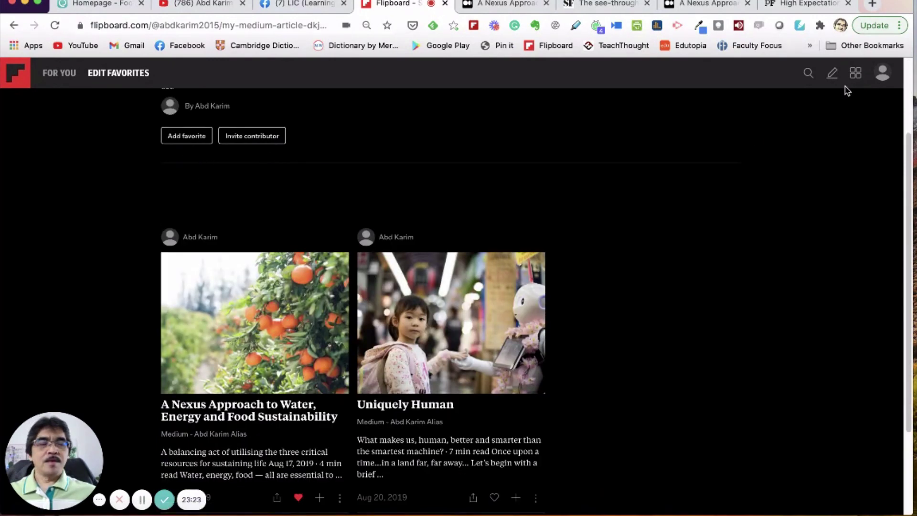
# Step: Reopen My Medium Article from the profile and show the Nexus article's more-actions menu
pyautogui.click(882, 74)
pyautogui.click(878, 101)
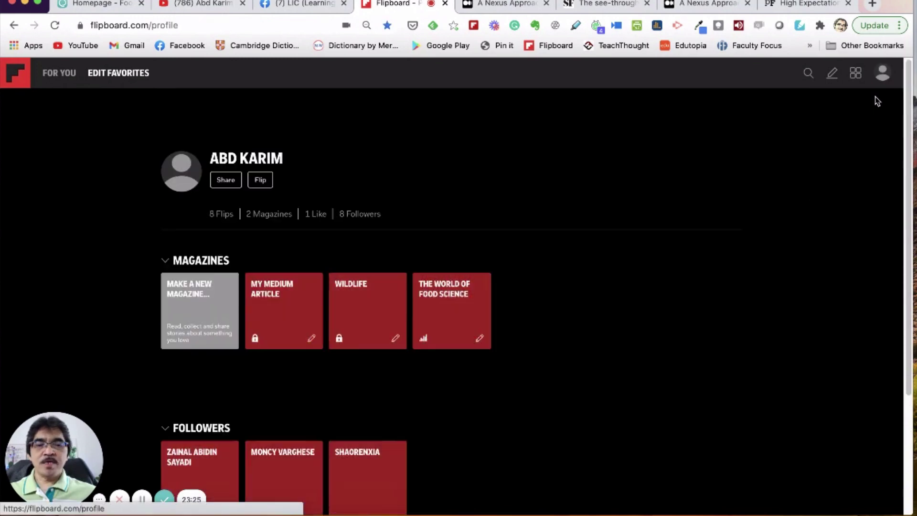
pyautogui.click(302, 324)
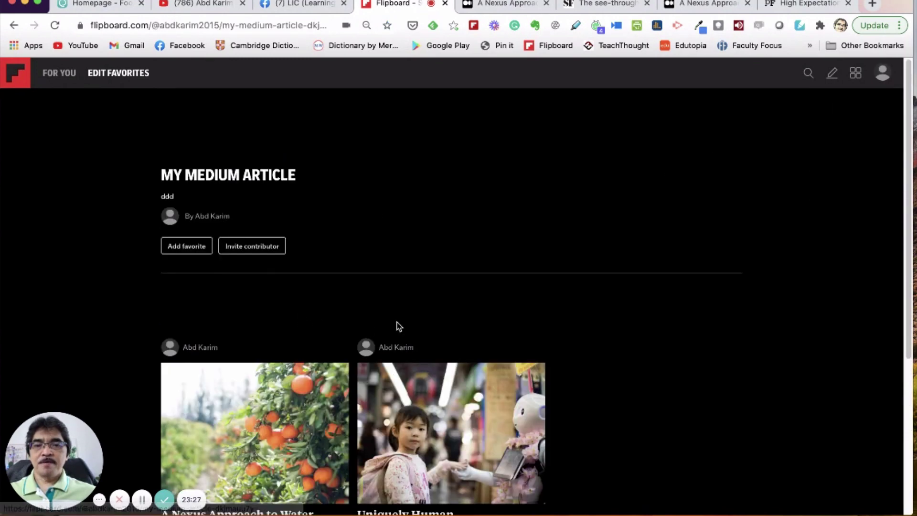
pyautogui.scroll(-5, 616, 323)
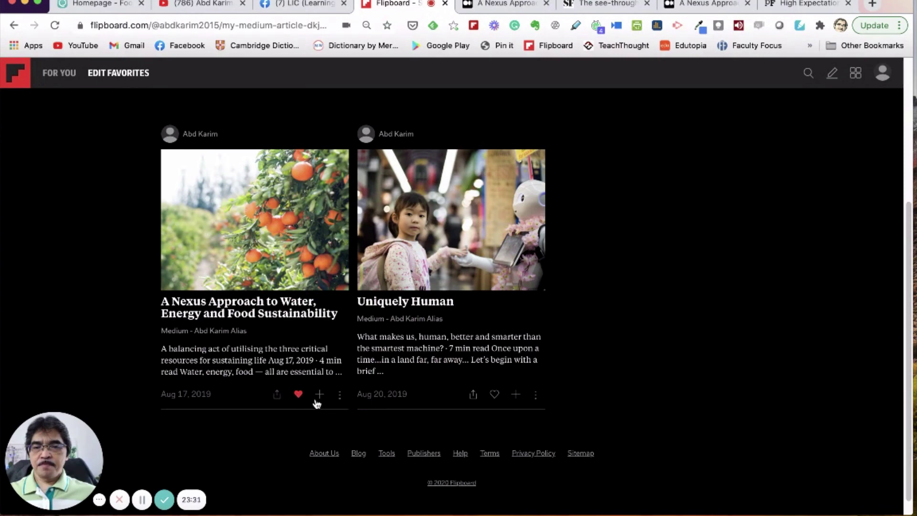
pyautogui.click(340, 397)
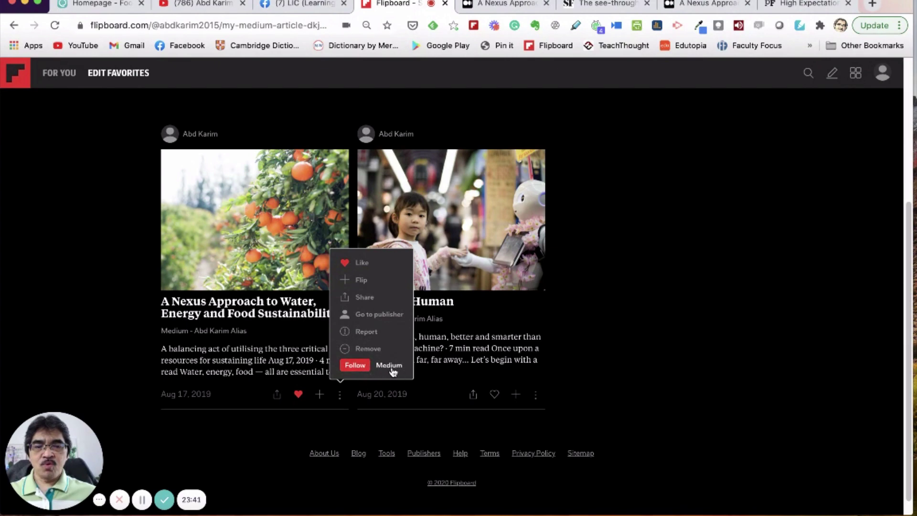
# Step: Close the first article's actions menu and return to the My Medium Article header with description "ddd"
pyautogui.click(660, 367)
pyautogui.scroll(5, 660, 367)
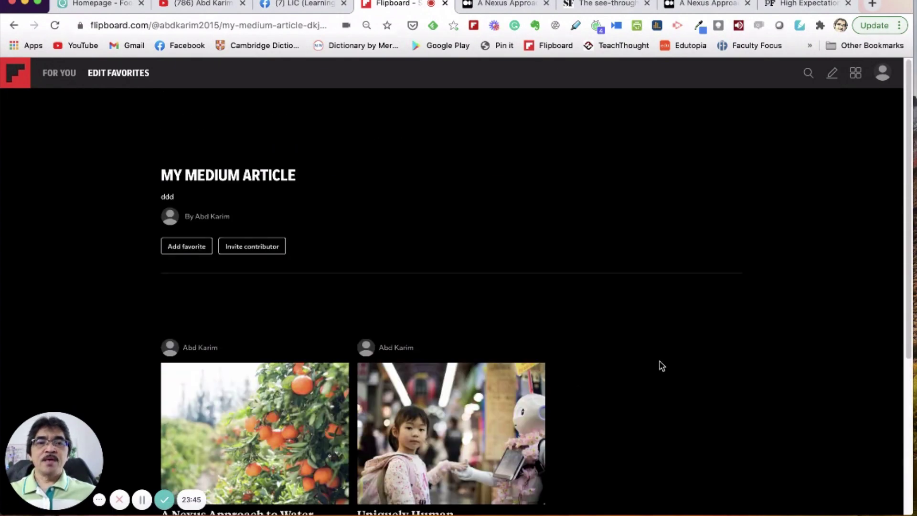